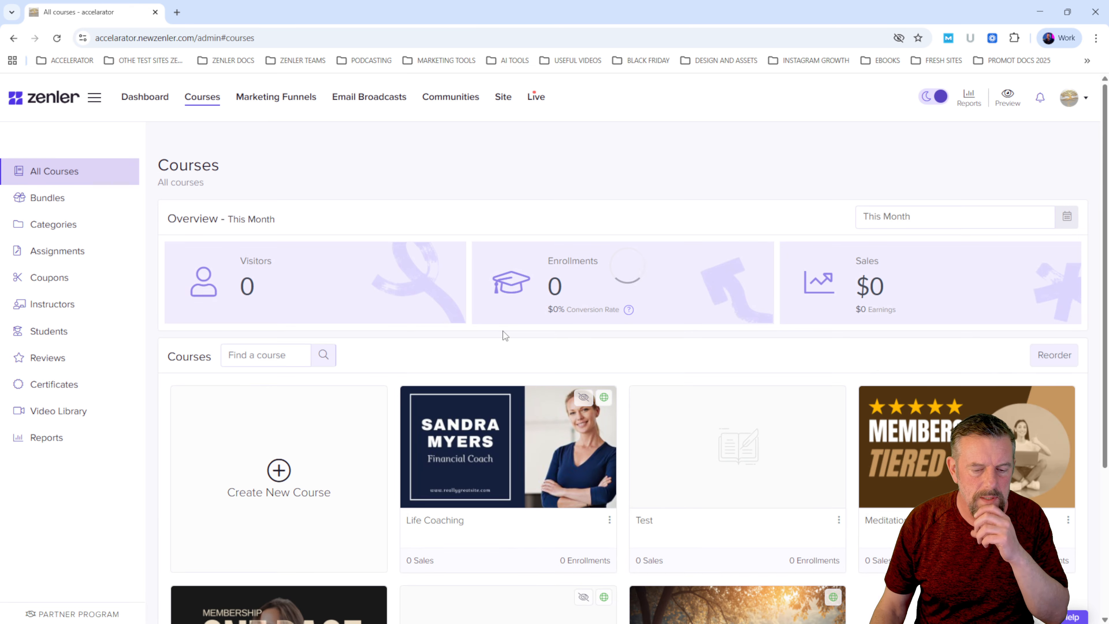
- Open the Life Coaching course and view its pricing plans
{"action": "scroll", "coordinate": [504, 334], "scroll_direction": "down", "scroll_amount": 3}
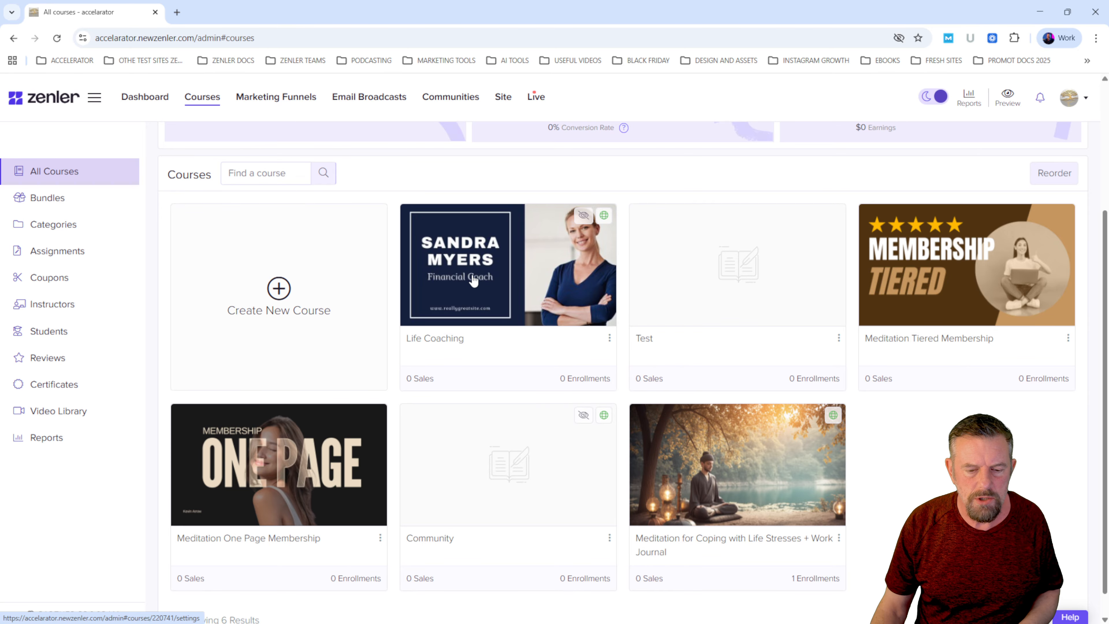
{"action": "left_click", "coordinate": [472, 261]}
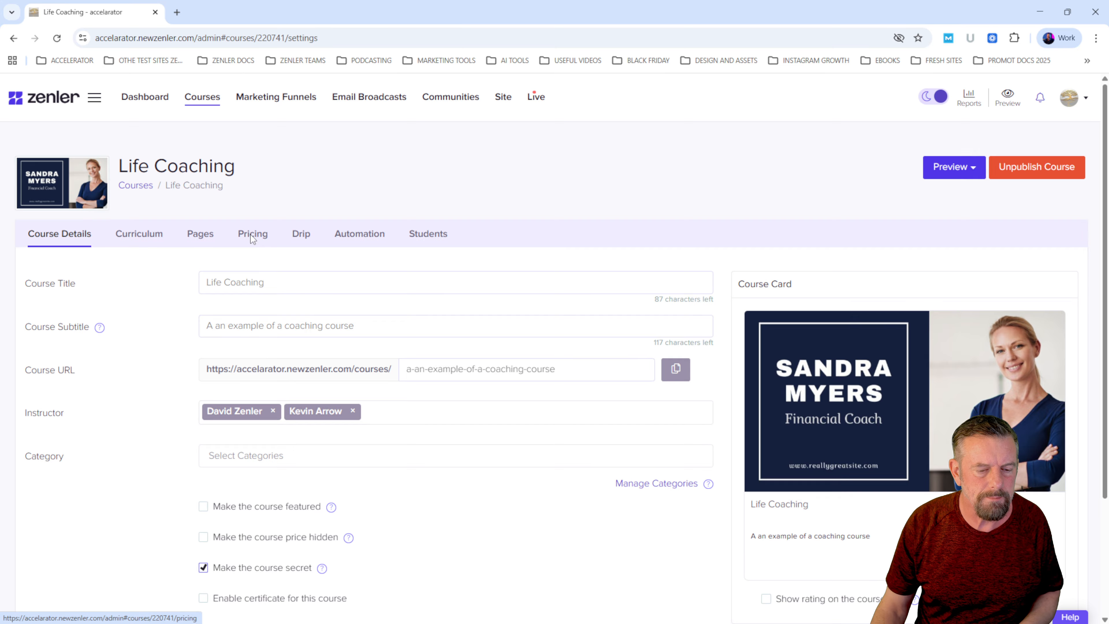
{"action": "left_click", "coordinate": [251, 235]}
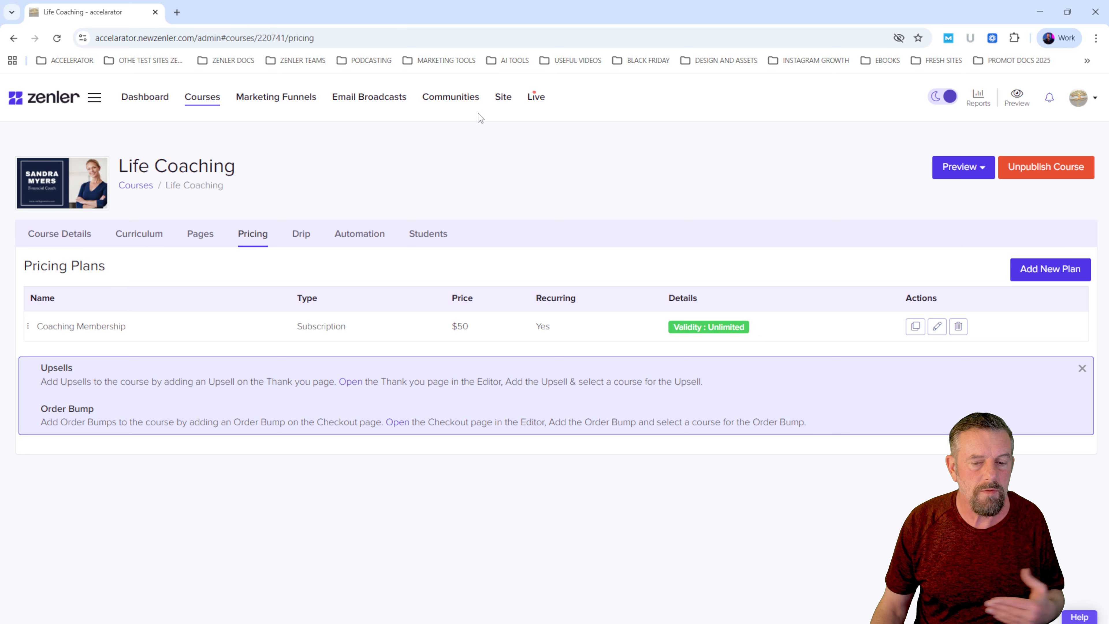
- Open the site's coupon list and show the Description and Discount Type columns in it
{"action": "left_click", "coordinate": [502, 99]}
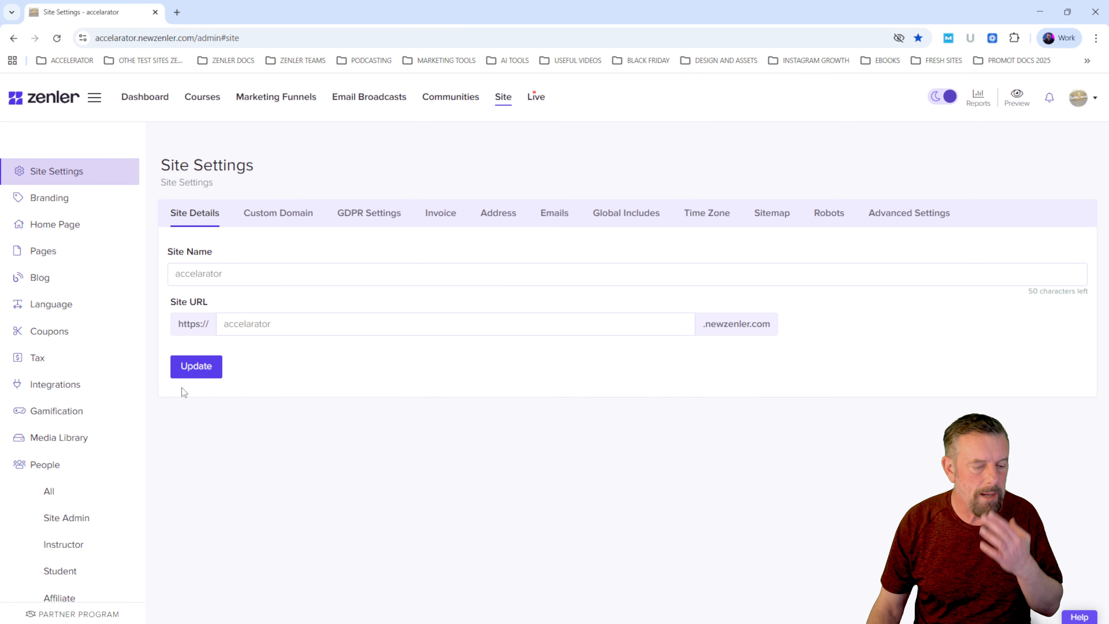
{"action": "left_click", "coordinate": [87, 328]}
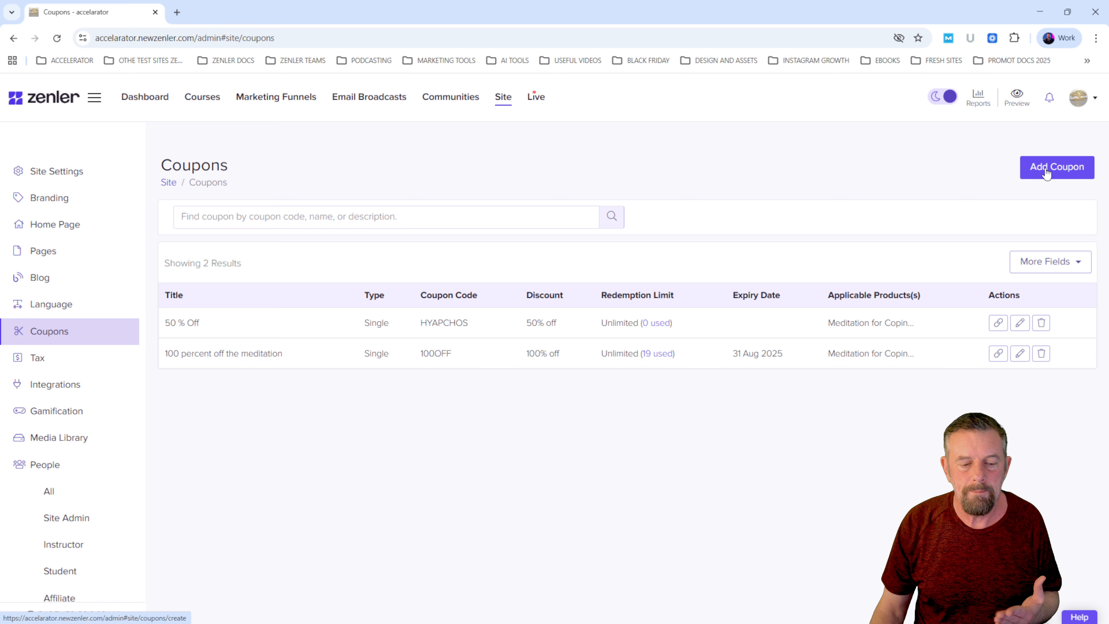
{"action": "left_click", "coordinate": [1052, 267]}
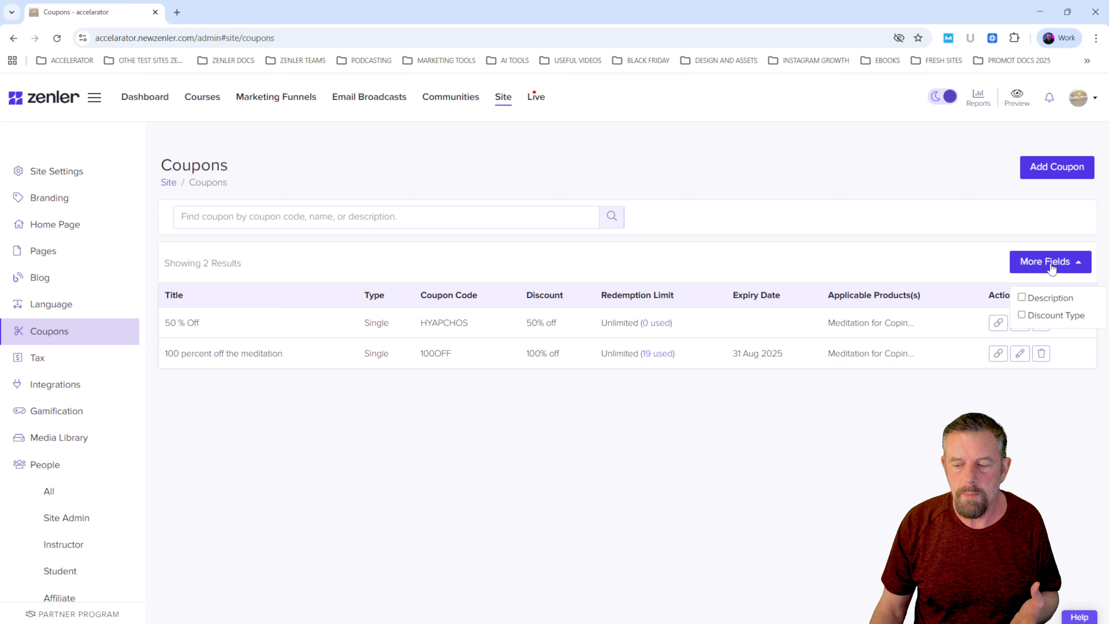
{"action": "left_click", "coordinate": [1024, 299]}
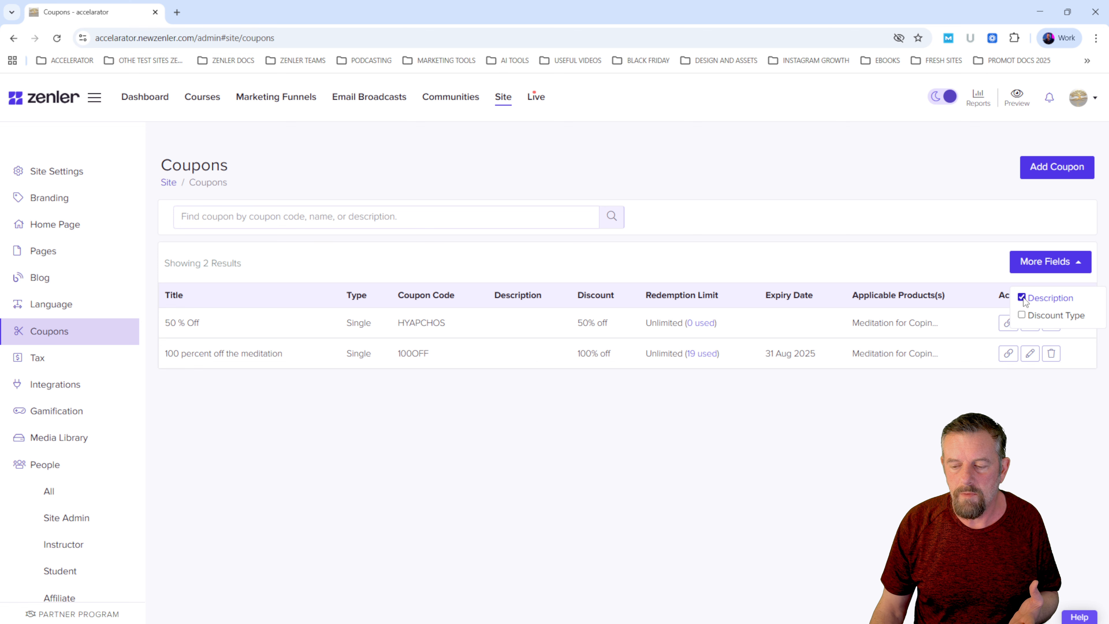
{"action": "left_click", "coordinate": [1022, 317]}
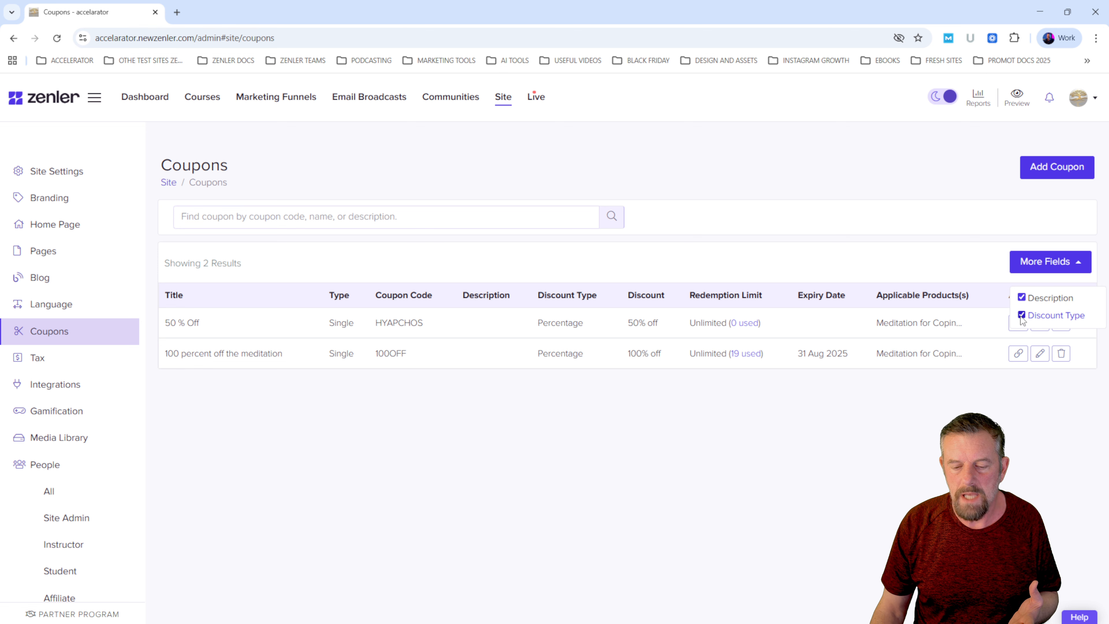
{"action": "left_click", "coordinate": [946, 389]}
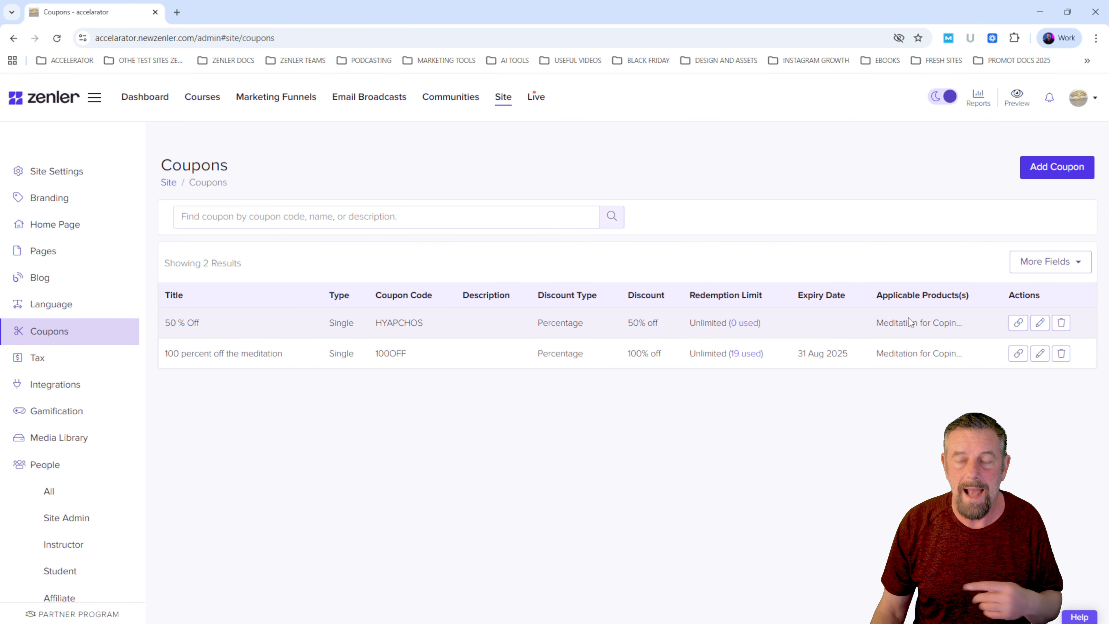
{"action": "left_click", "coordinate": [1048, 264]}
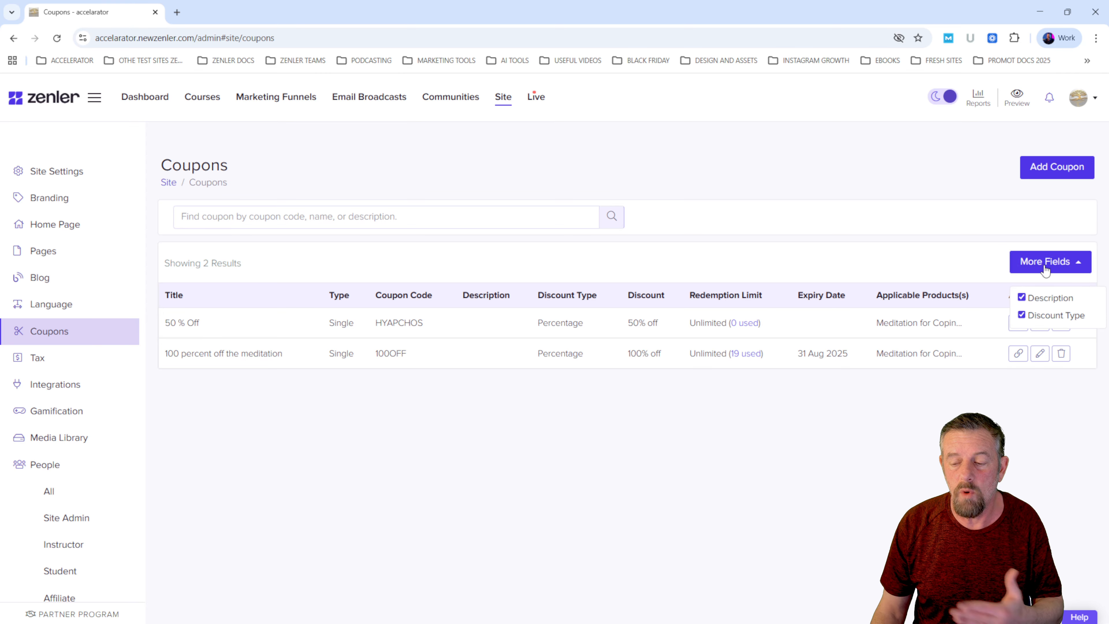
{"action": "left_click", "coordinate": [932, 433]}
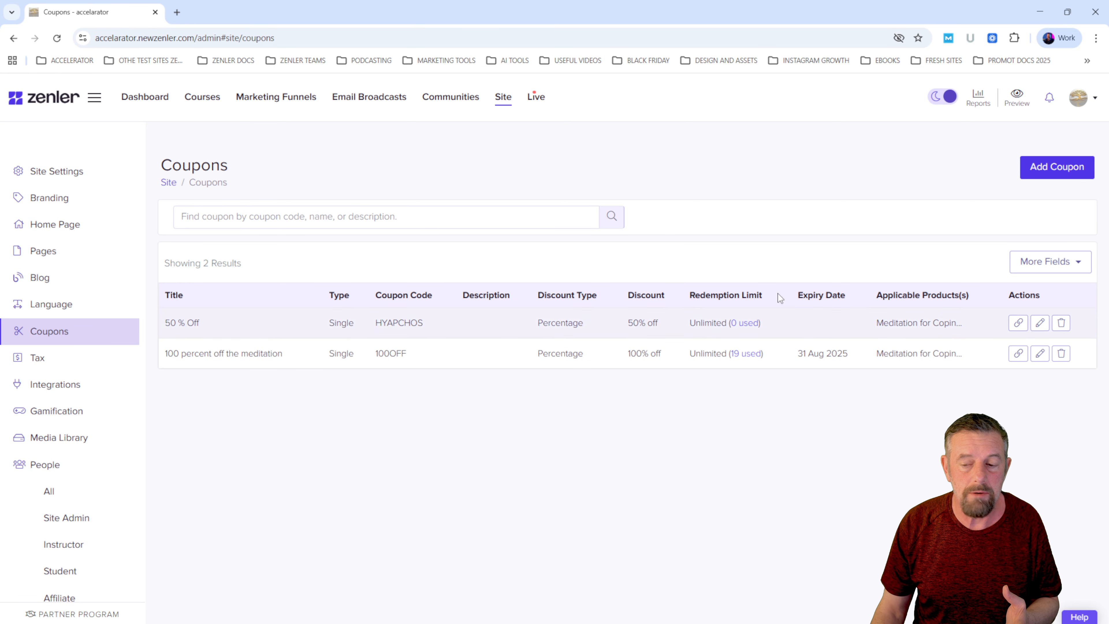
- Start a new single coupon and enter the description "Life coaching first month 50% off"
{"action": "left_click", "coordinate": [1051, 170]}
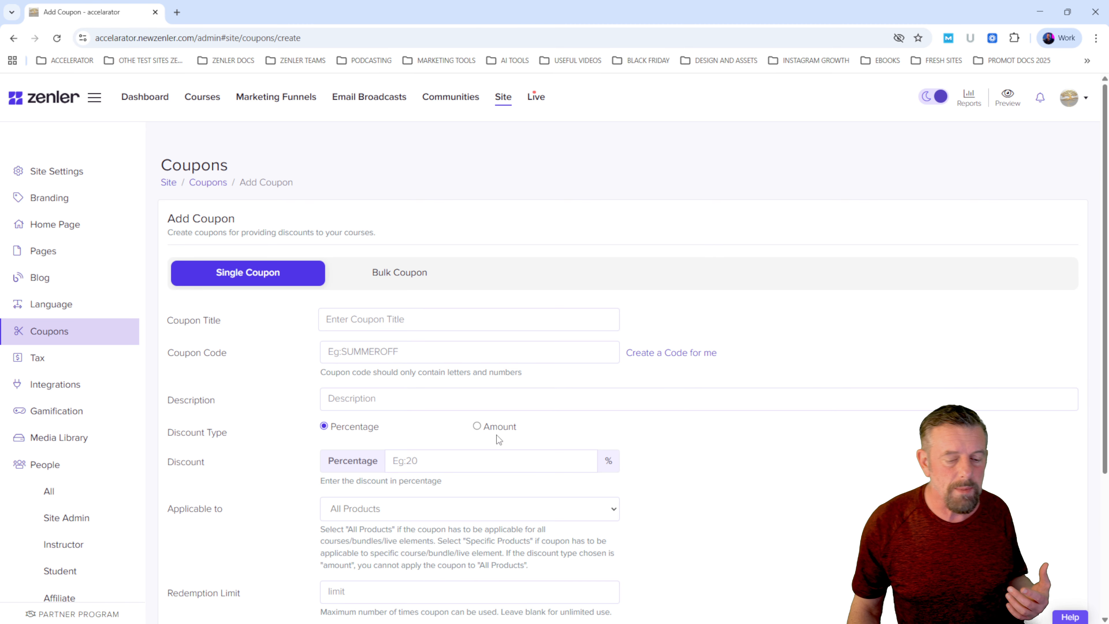
{"action": "left_click", "coordinate": [404, 398]}
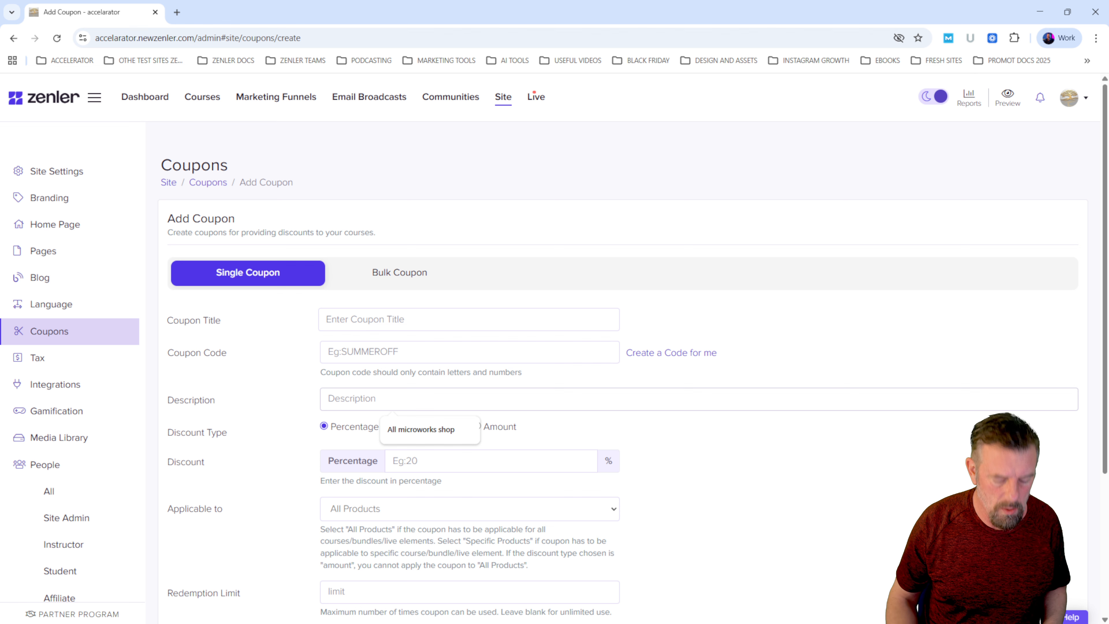
{"action": "type", "text": "Life c"}
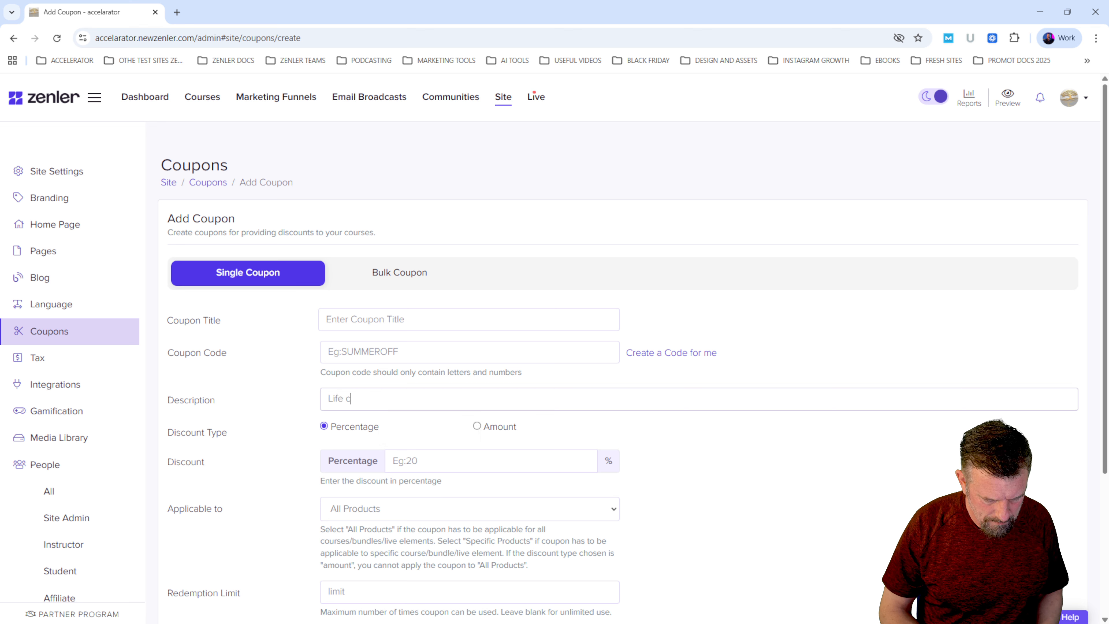
{"action": "type", "text": "oaching "}
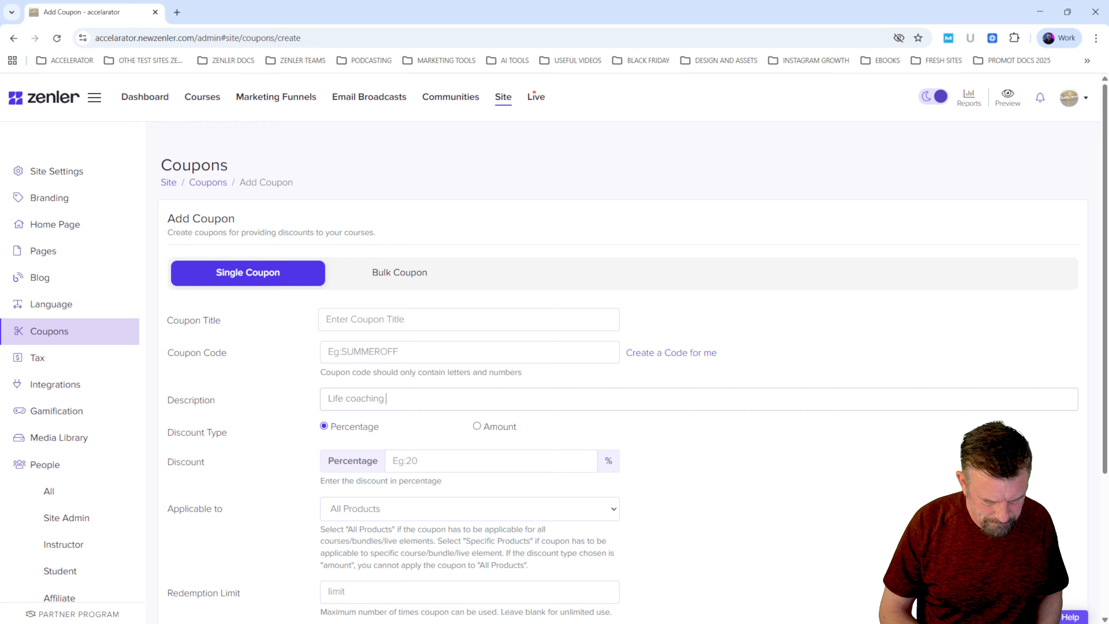
{"action": "type", "text": "first mon"}
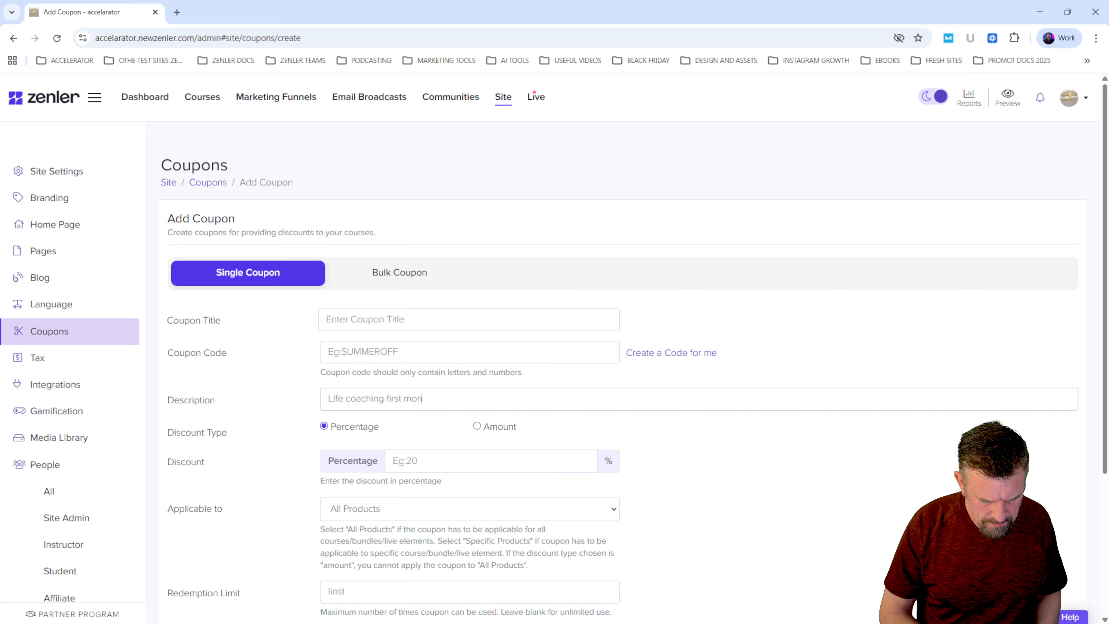
{"action": "type", "text": "th 50% off"}
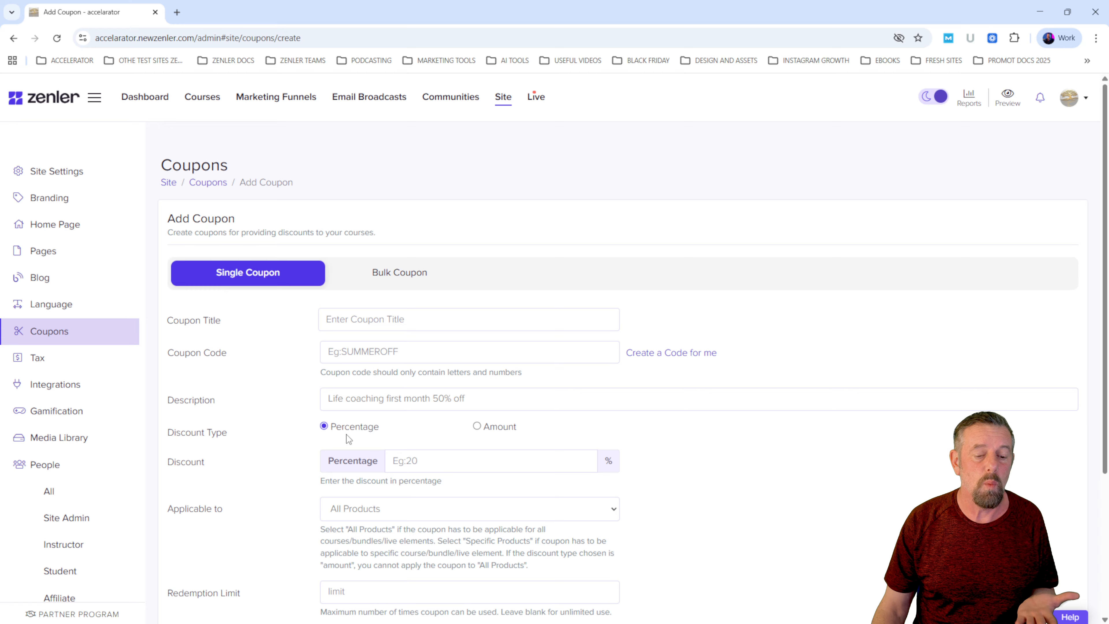
- Enter LC50OFF as the coupon title
{"action": "left_click", "coordinate": [345, 321]}
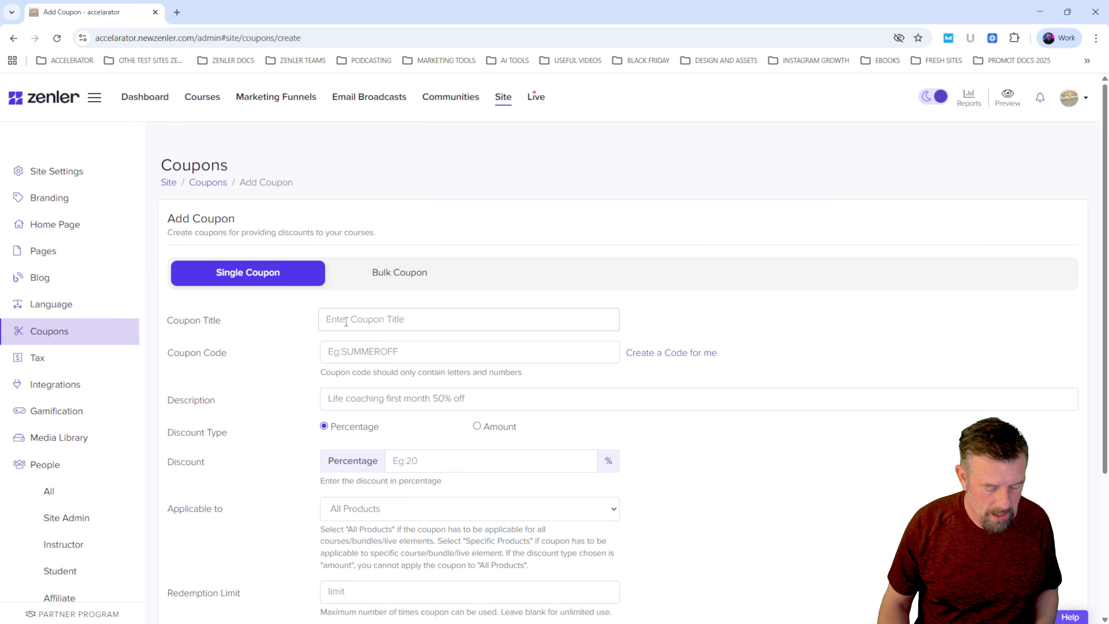
{"action": "type", "text": "LC"}
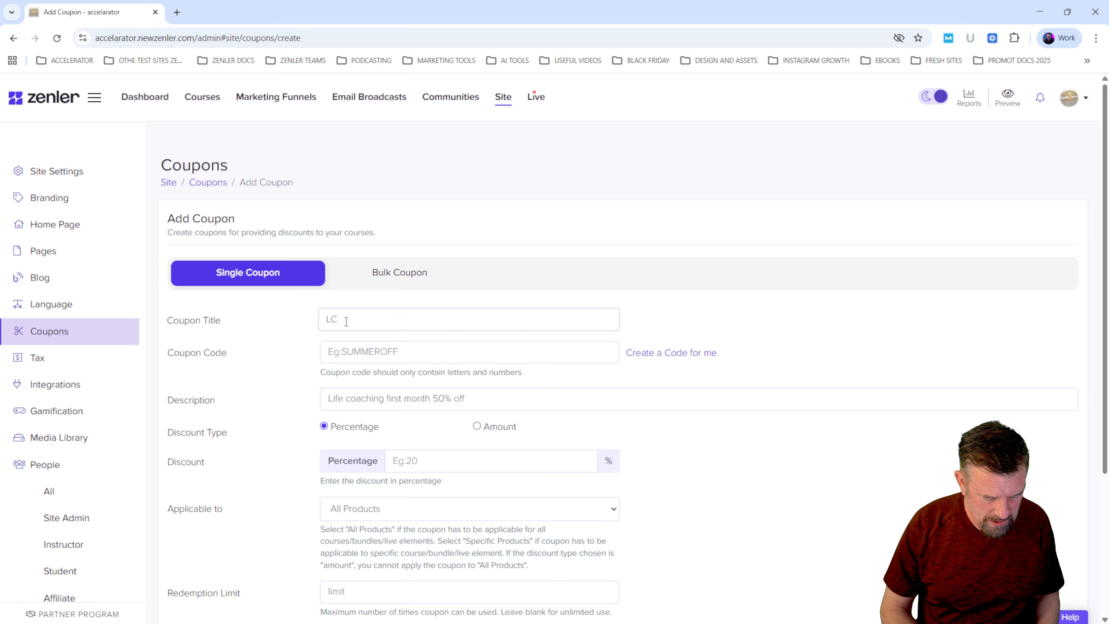
{"action": "type", "text": "50OFF"}
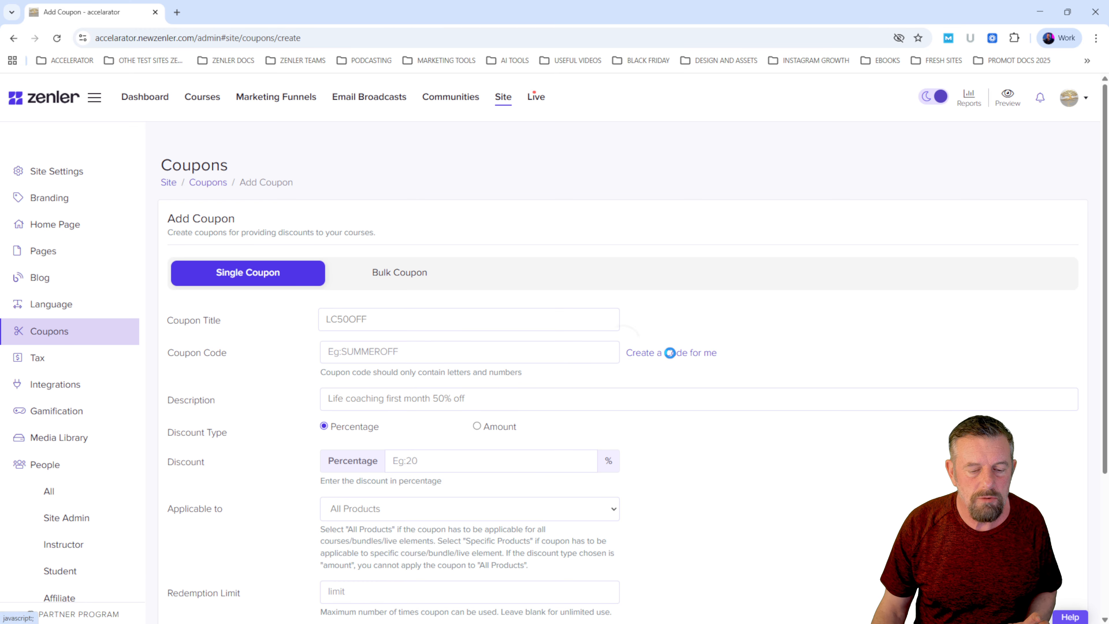
- Have a random coupon code generated for the new coupon
{"action": "left_click", "coordinate": [667, 352]}
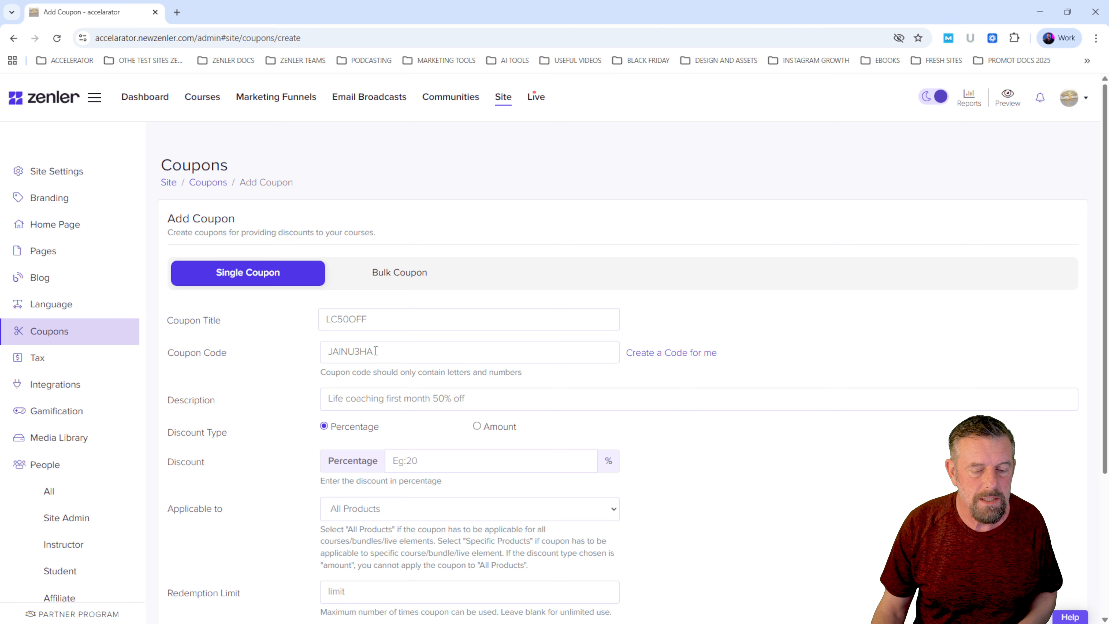
{"action": "left_click_drag", "start_coordinate": [372, 352], "coordinate": [275, 343]}
{"action": "left_click", "coordinate": [351, 329]}
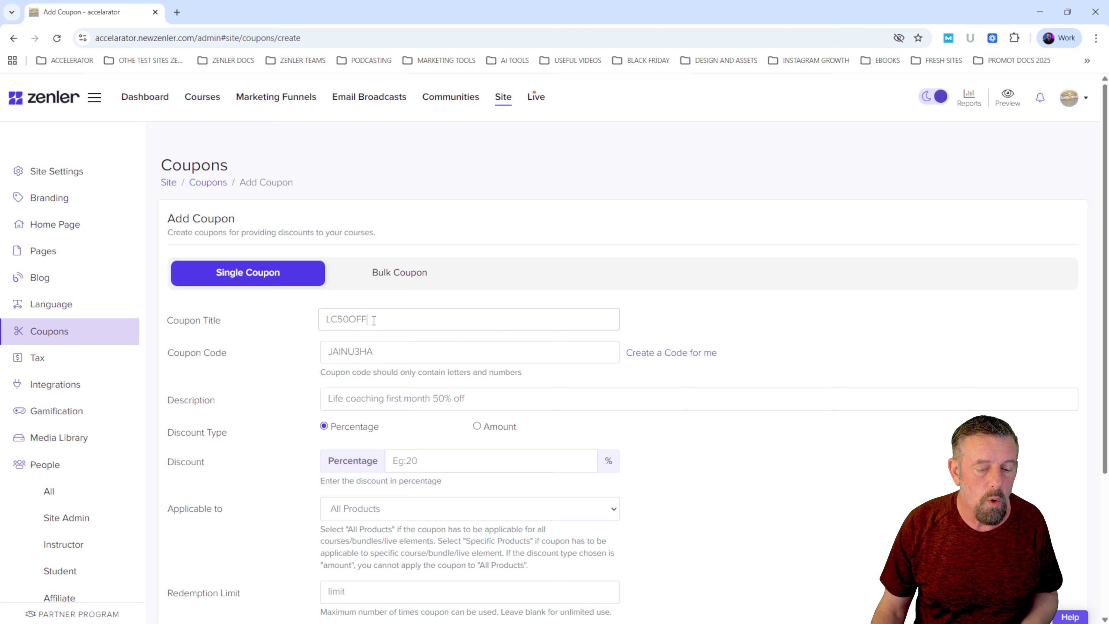
- Copy LC50OFF from the coupon title and replace the coupon code with it
{"action": "left_click_drag", "start_coordinate": [364, 320], "coordinate": [308, 319]}
{"action": "key", "text": "ctrl+c"}
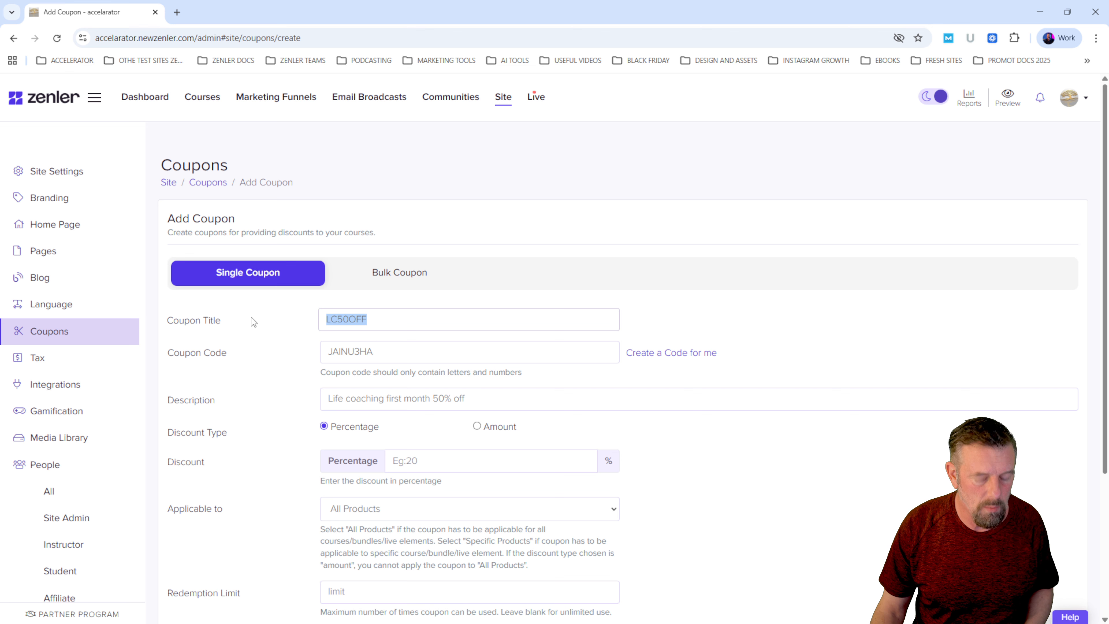
{"action": "left_click", "coordinate": [322, 355]}
{"action": "key", "text": "ctrl+a"}
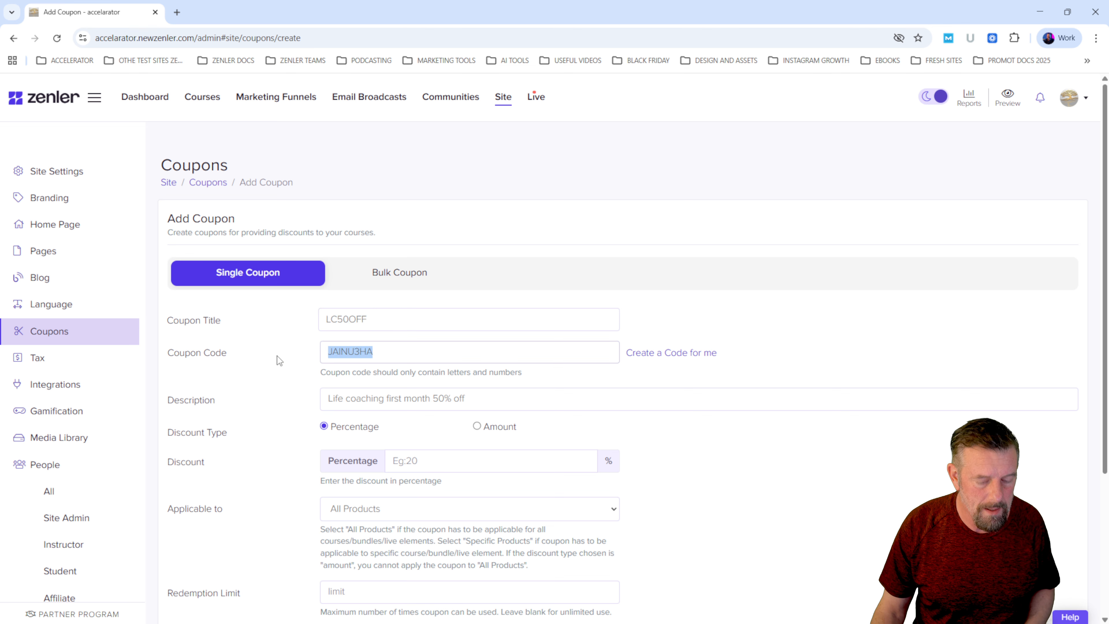
{"action": "key", "text": "ctrl+v"}
- Replace the coupon title with "Life Coaching 50 percent off"
{"action": "left_click_drag", "start_coordinate": [377, 320], "coordinate": [299, 339]}
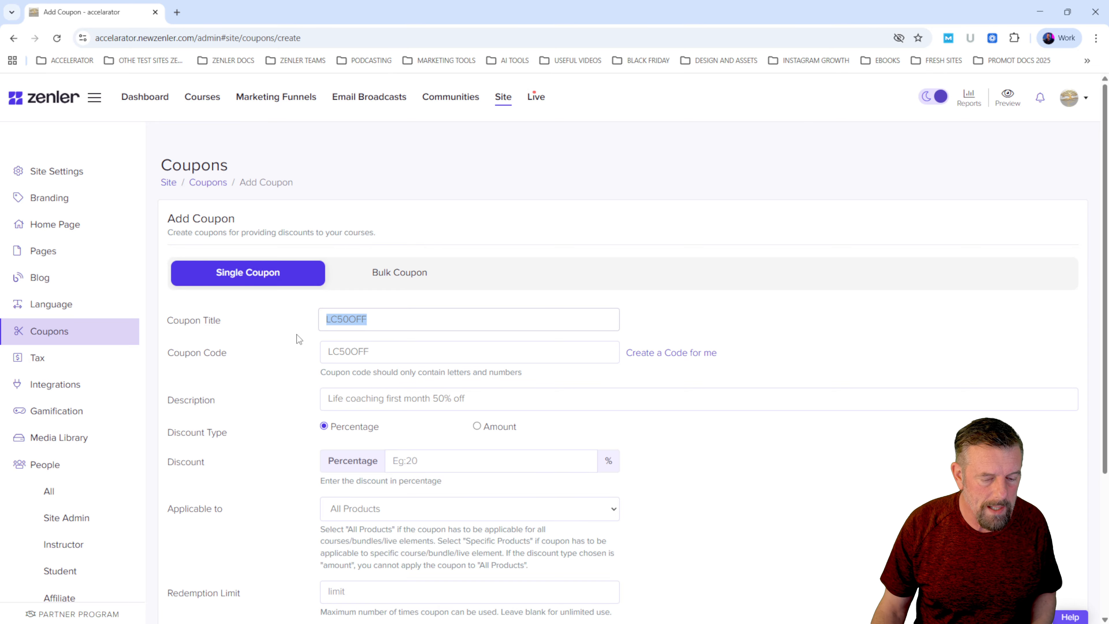
{"action": "type", "text": "L"}
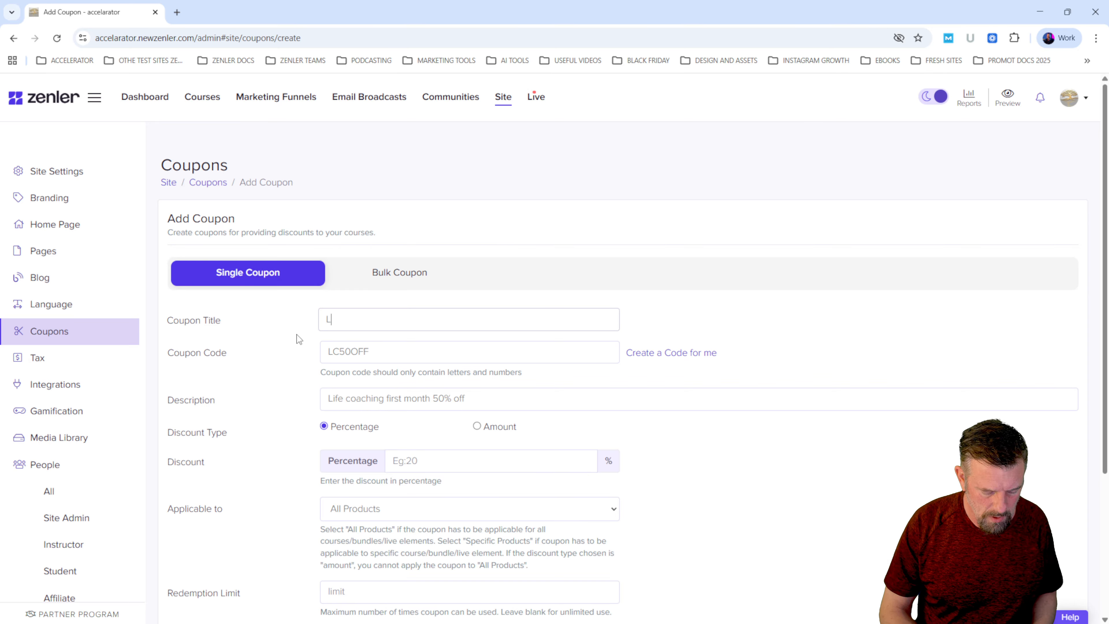
{"action": "type", "text": "ife Coaching 50"}
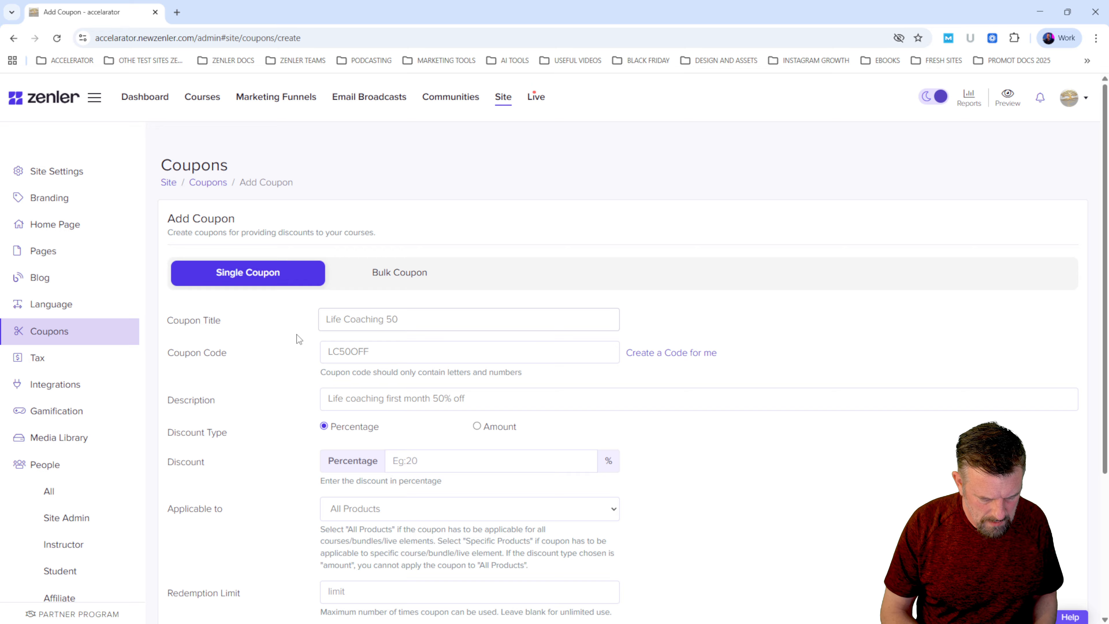
{"action": "type", "text": " percen"}
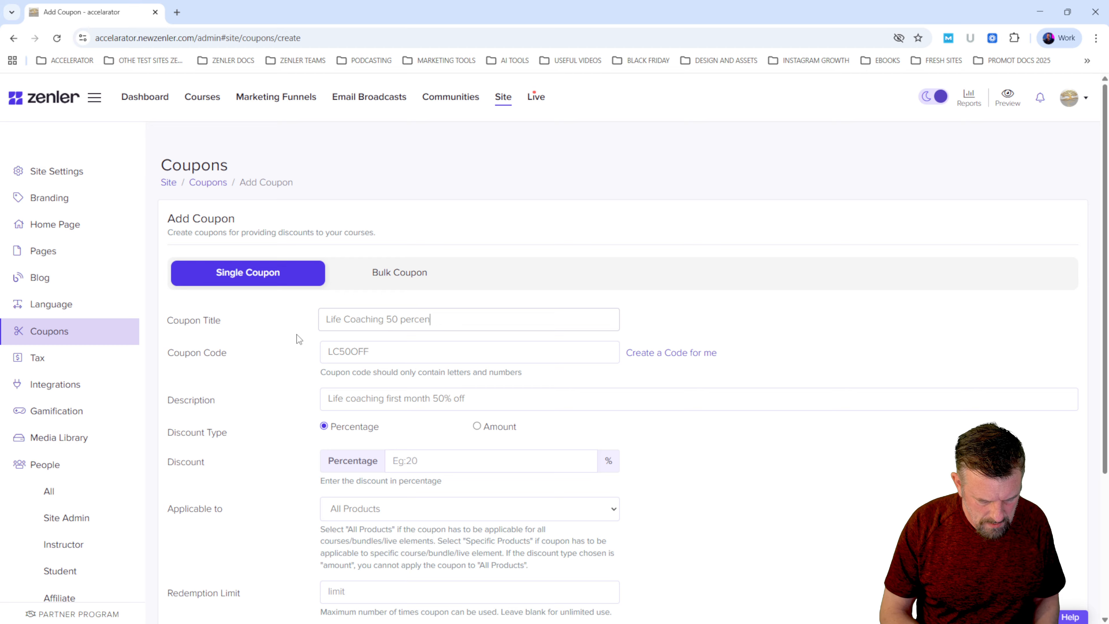
{"action": "type", "text": "t off"}
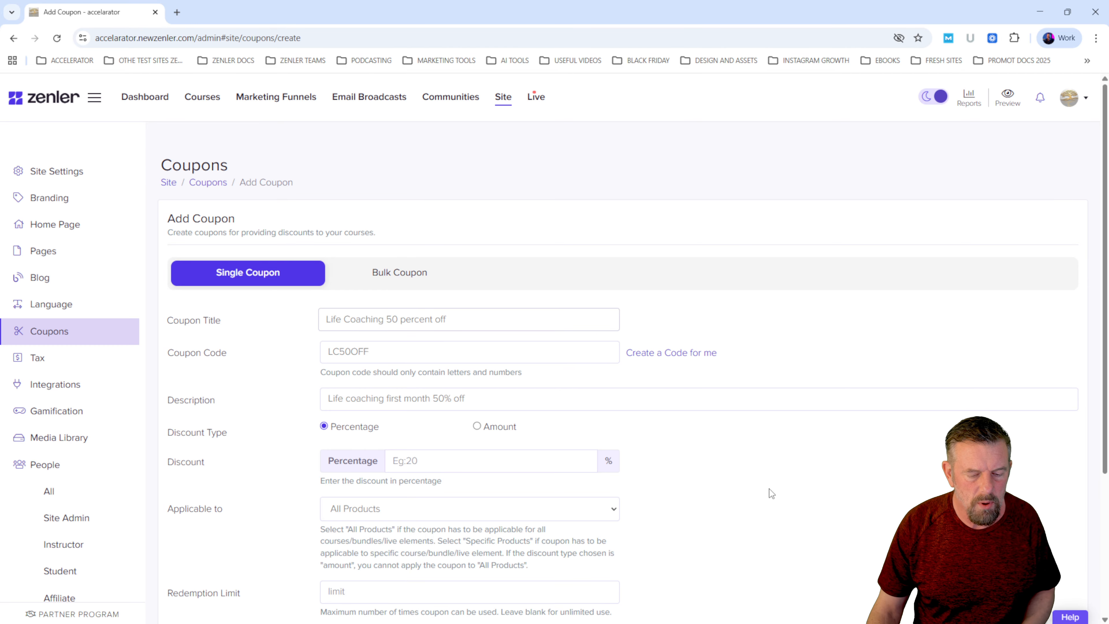
- Set the percentage discount to 50 and make the coupon applicable to Specific Products
{"action": "left_click", "coordinate": [429, 459]}
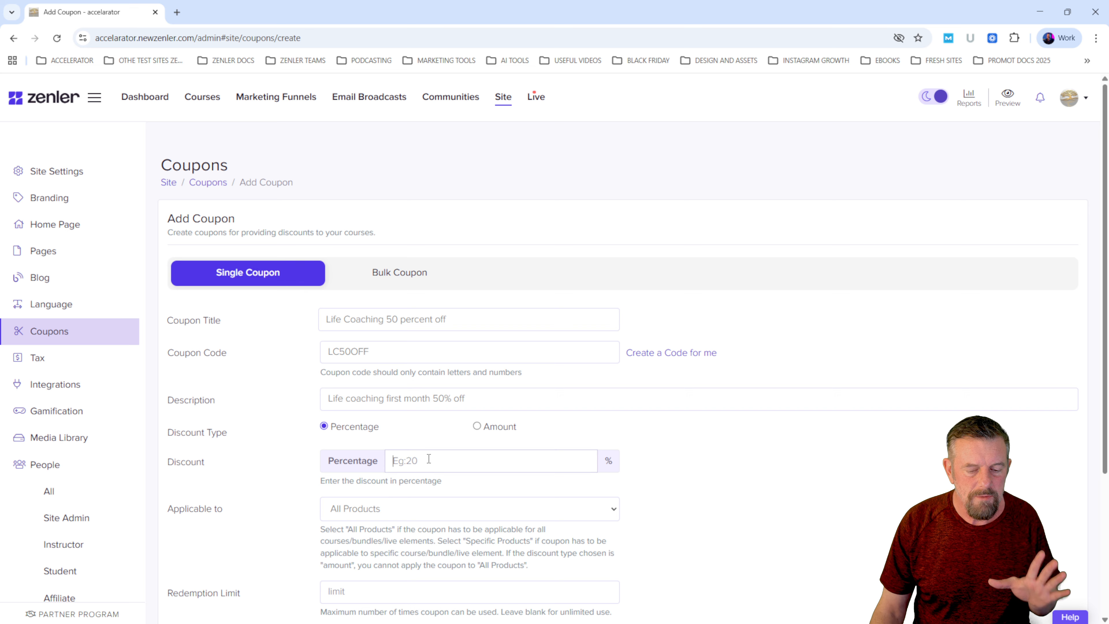
{"action": "type", "text": "50"}
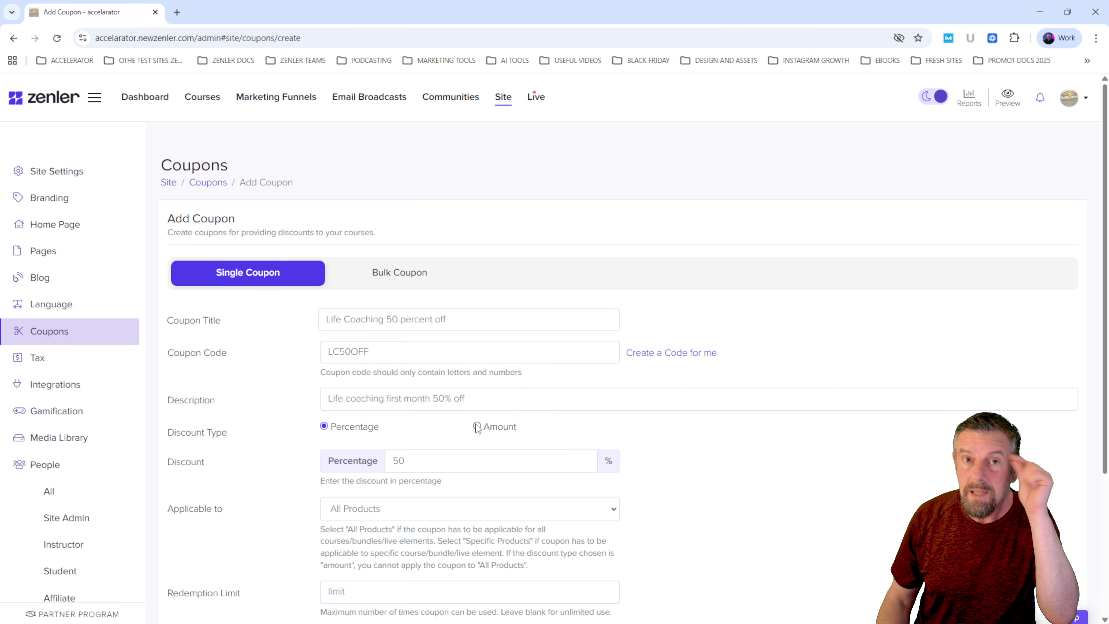
{"action": "scroll", "coordinate": [665, 524], "scroll_direction": "down", "scroll_amount": 1}
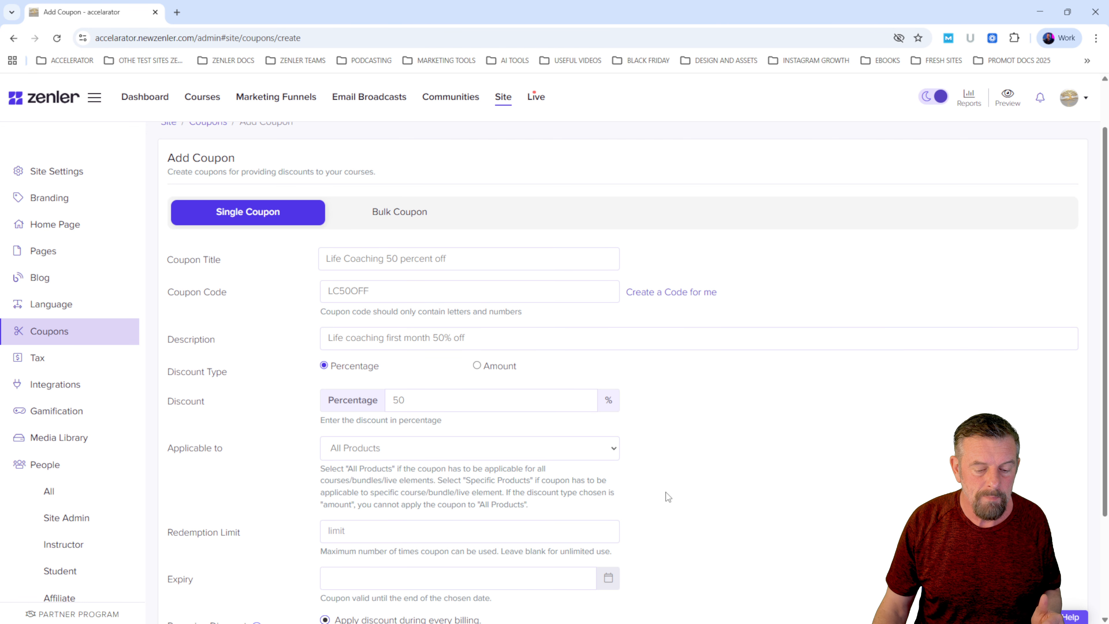
{"action": "left_click", "coordinate": [461, 449]}
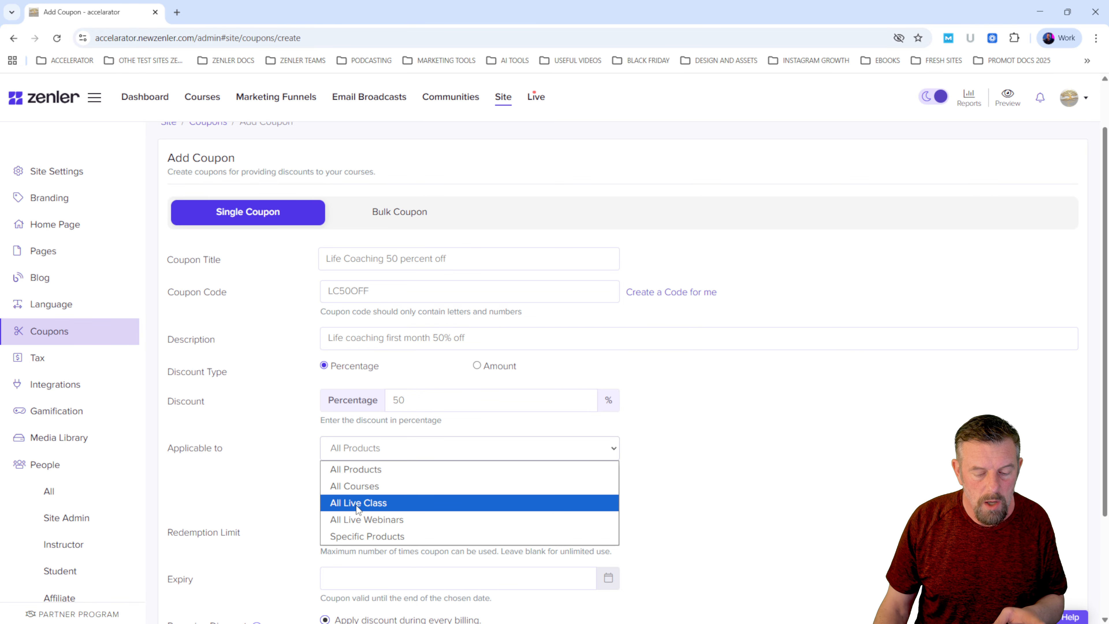
{"action": "left_click", "coordinate": [359, 536]}
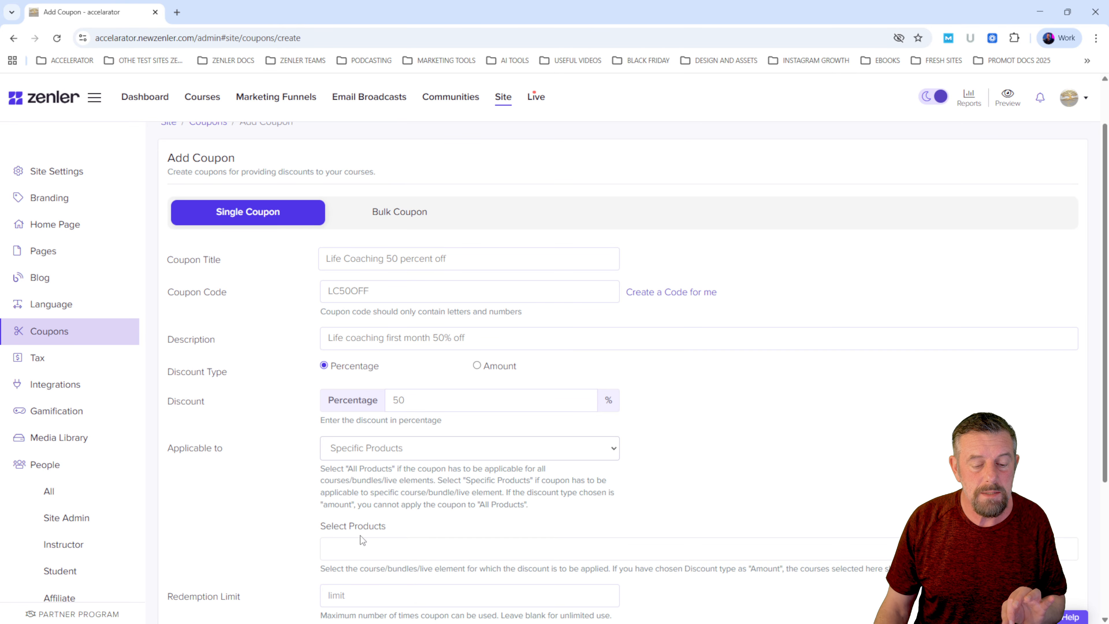
{"action": "scroll", "coordinate": [419, 511], "scroll_direction": "down", "scroll_amount": 3}
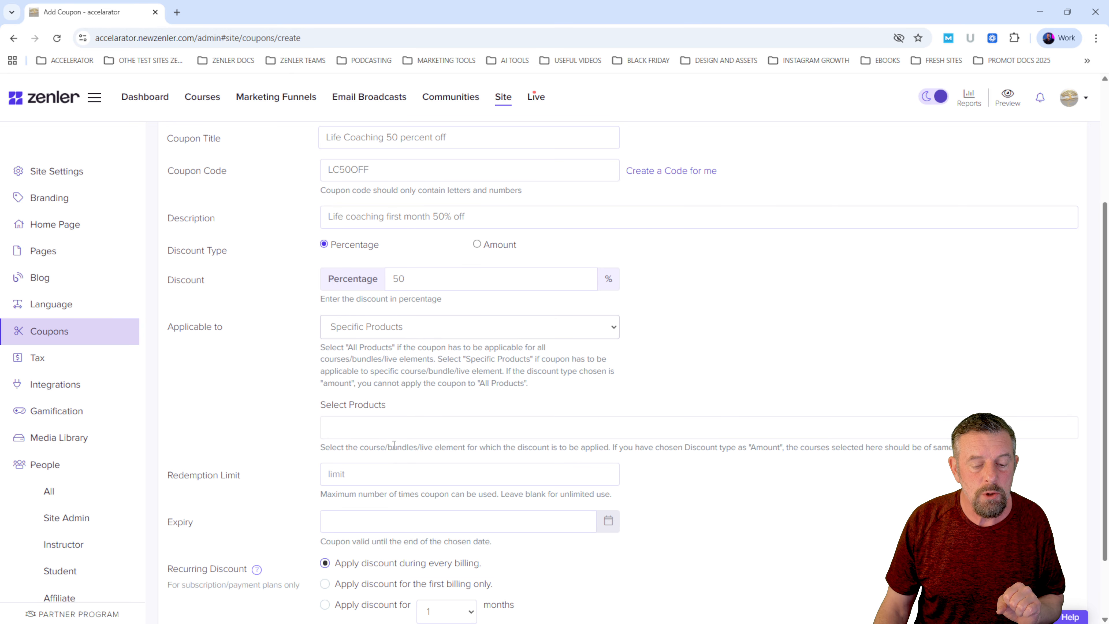
- Add the Life Coaching course to the coupon's selected products
{"action": "left_click", "coordinate": [397, 427]}
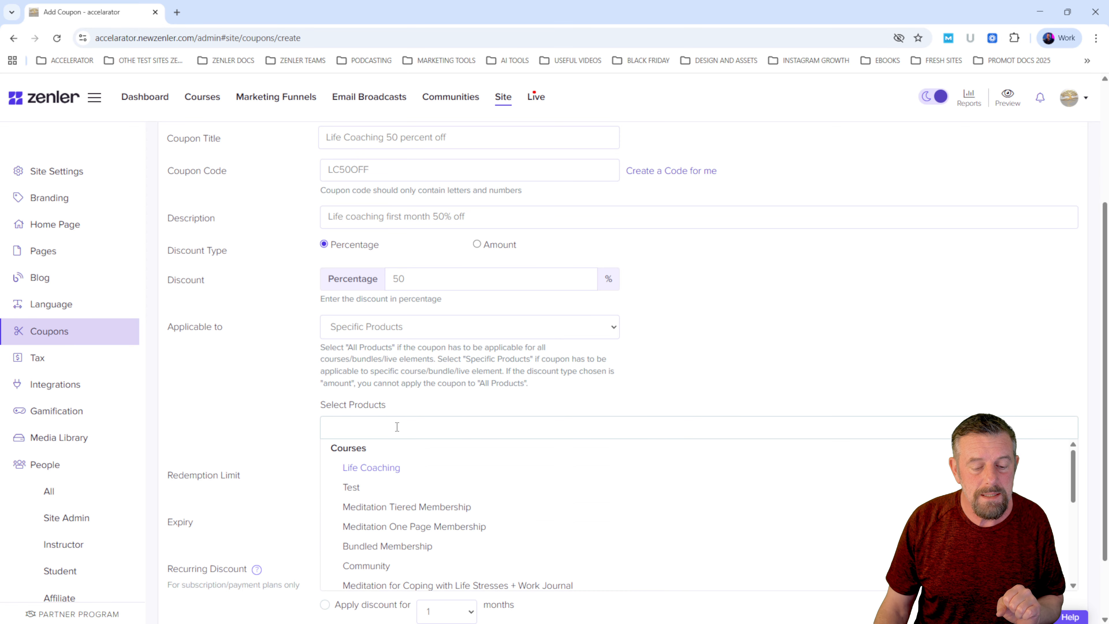
{"action": "left_click", "coordinate": [374, 469]}
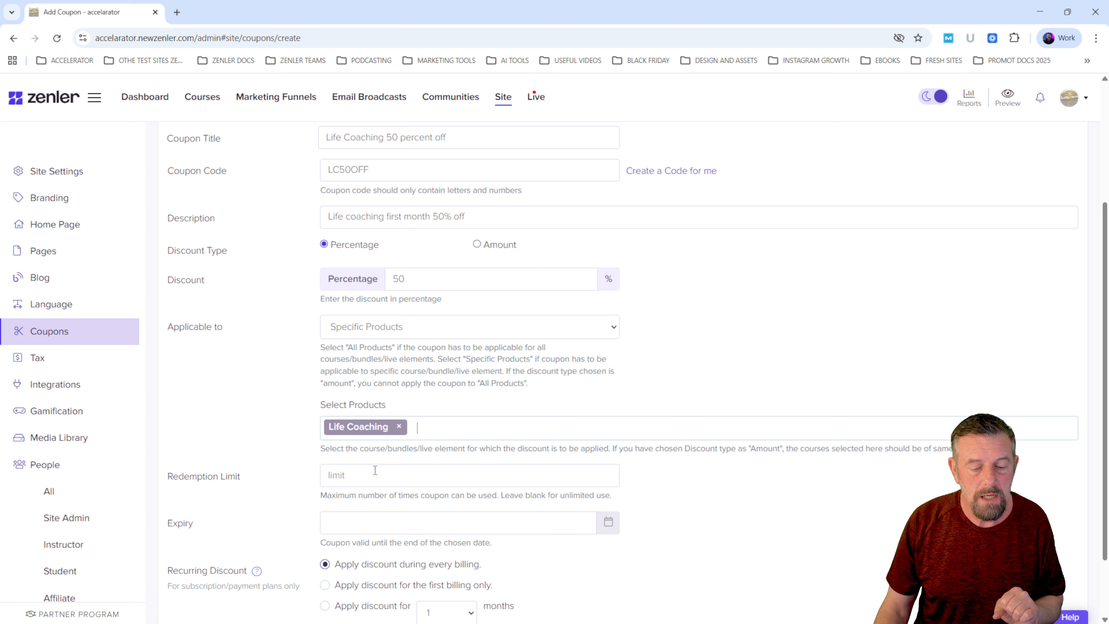
- Try adding Meditation Tiered Membership to the selected products with a fixed discount amount of 90, and check the pricing plans and applicability options
{"action": "left_click", "coordinate": [425, 426]}
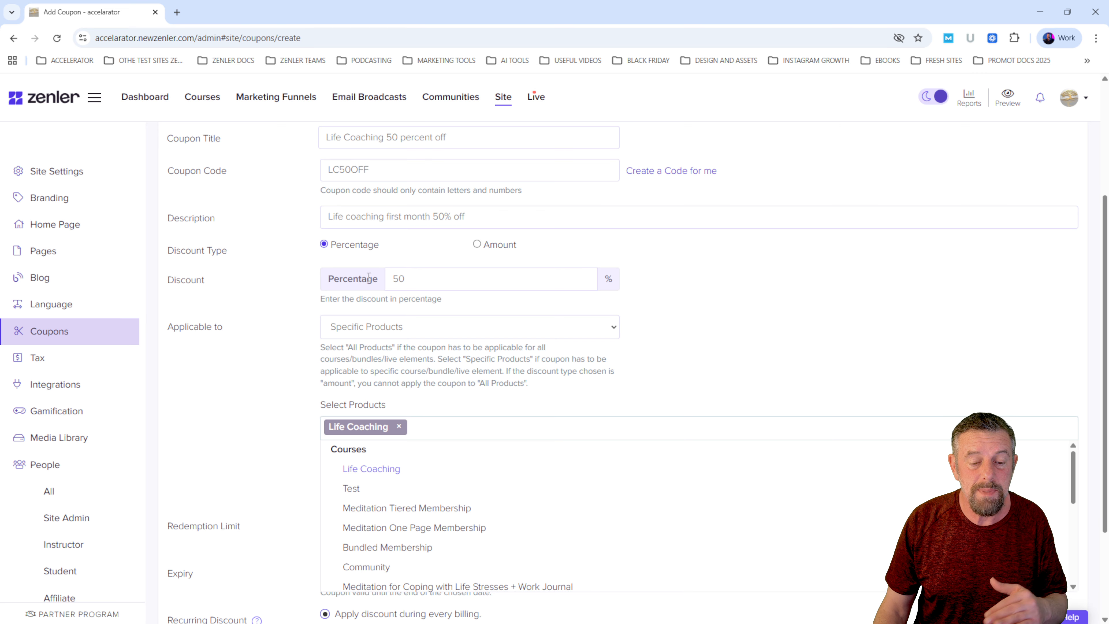
{"action": "left_click", "coordinate": [363, 508]}
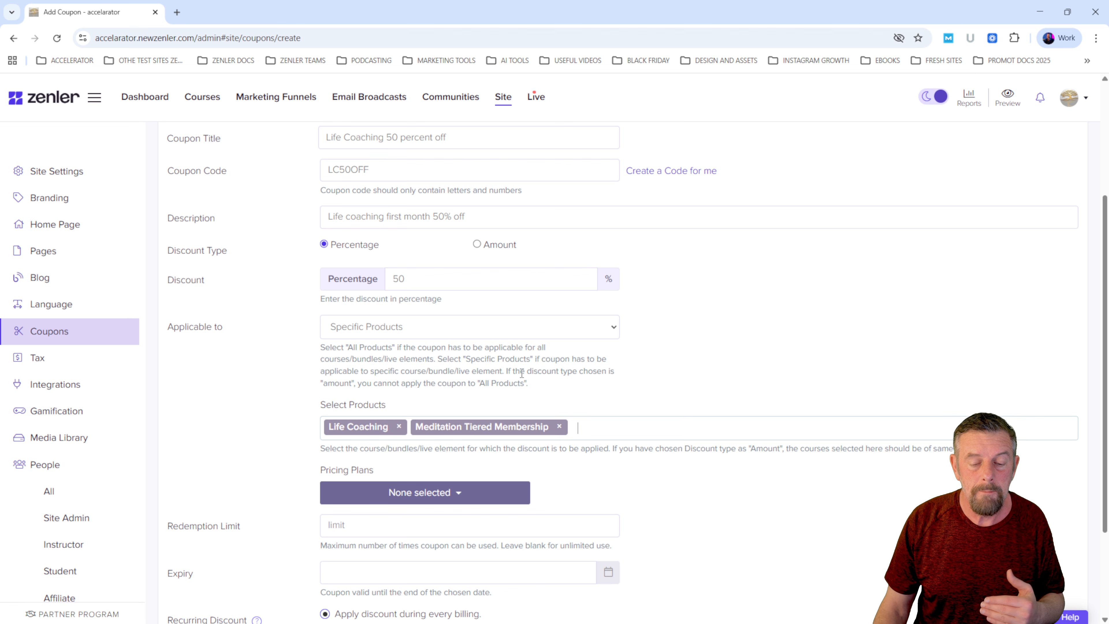
{"action": "left_click", "coordinate": [478, 245]}
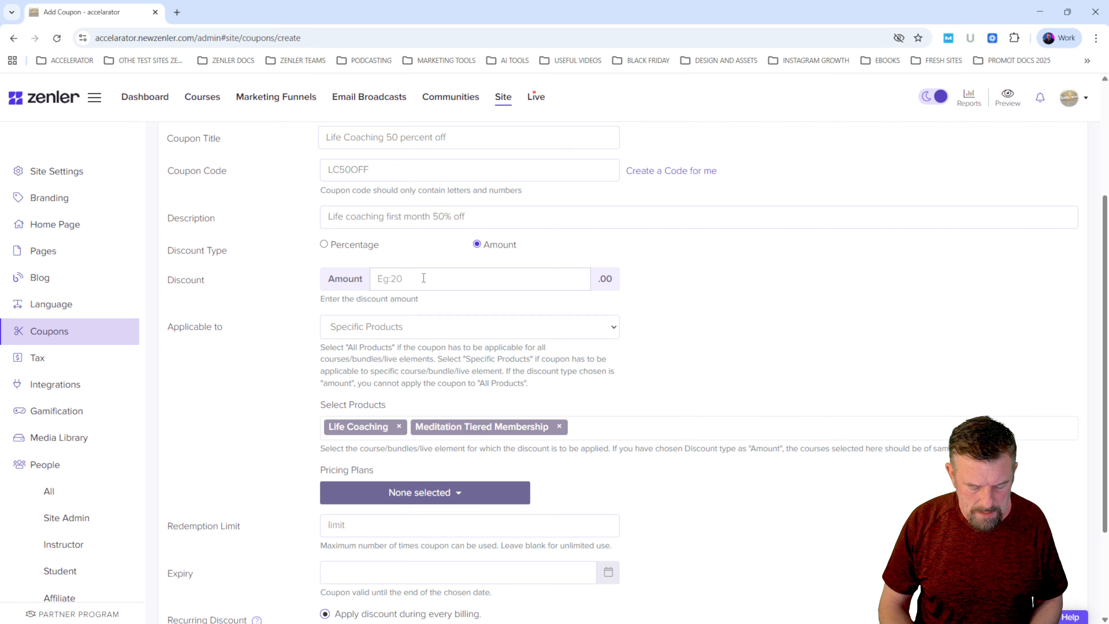
{"action": "type", "text": "90"}
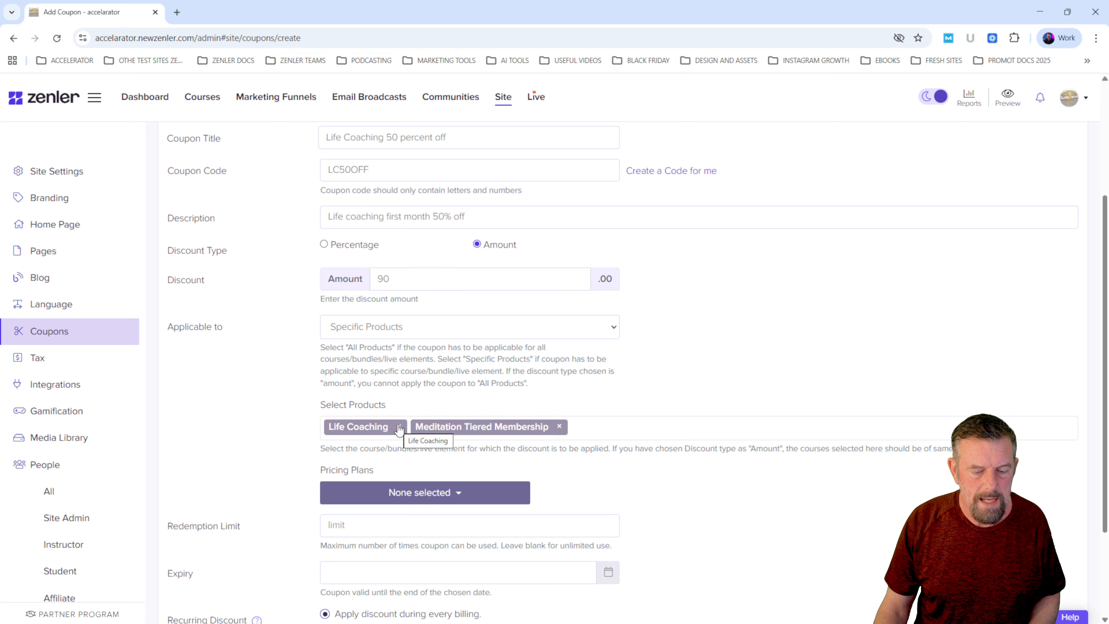
{"action": "left_click", "coordinate": [460, 495]}
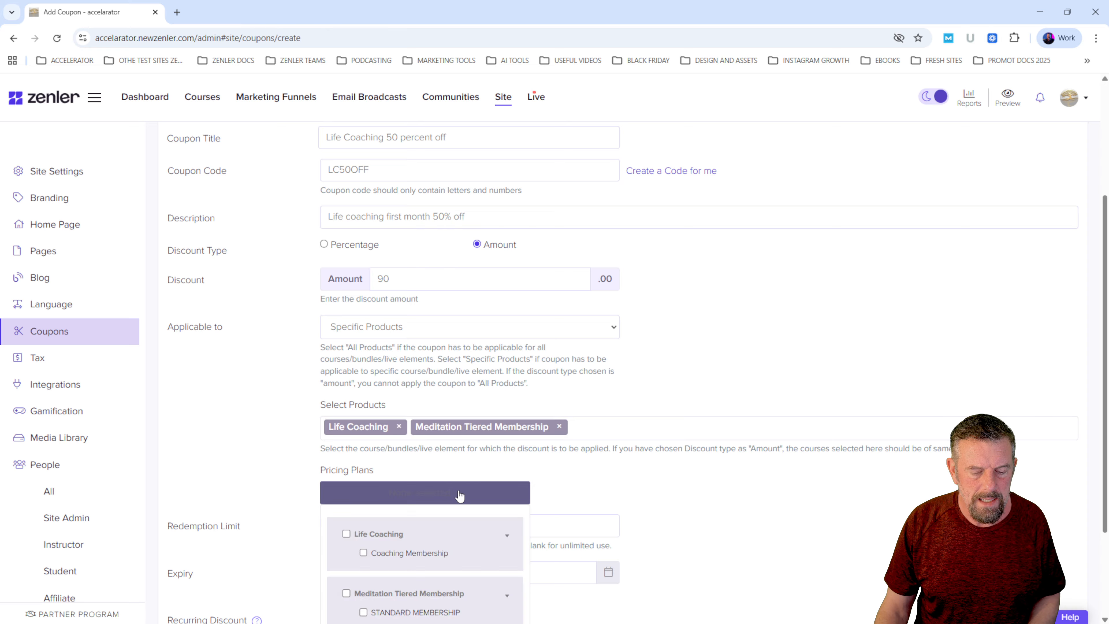
{"action": "left_click", "coordinate": [527, 360]}
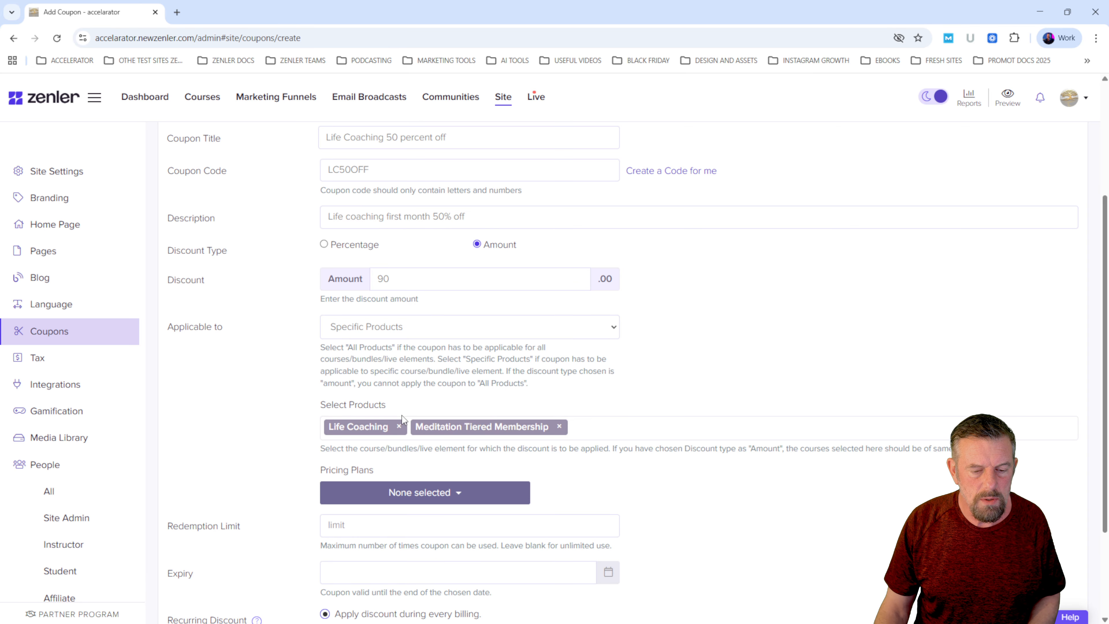
{"action": "left_click", "coordinate": [422, 332]}
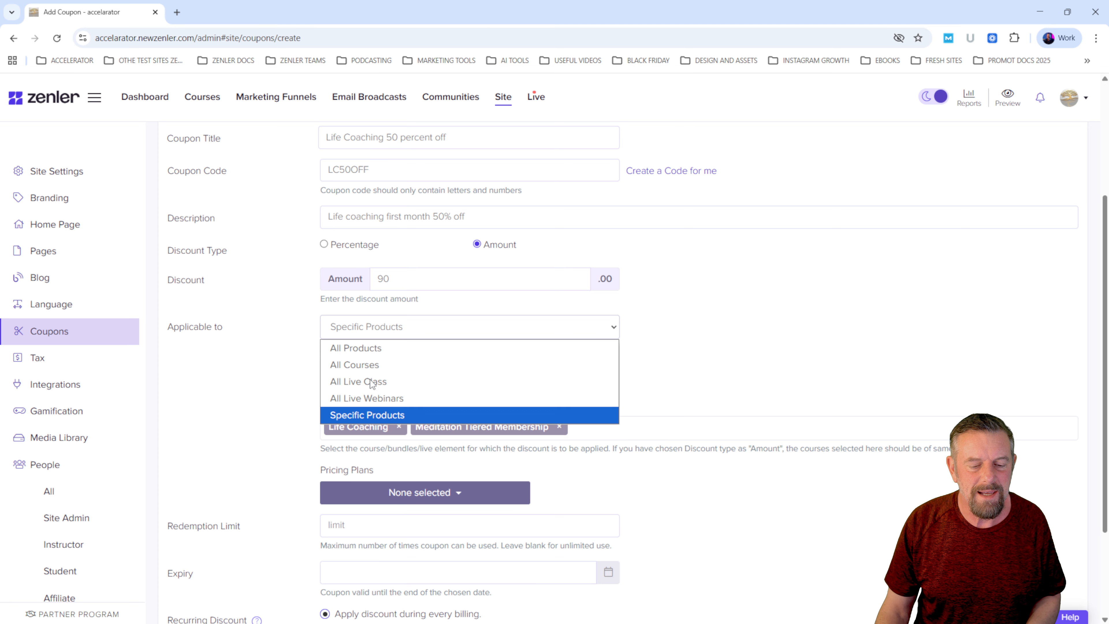
{"action": "left_click", "coordinate": [654, 339]}
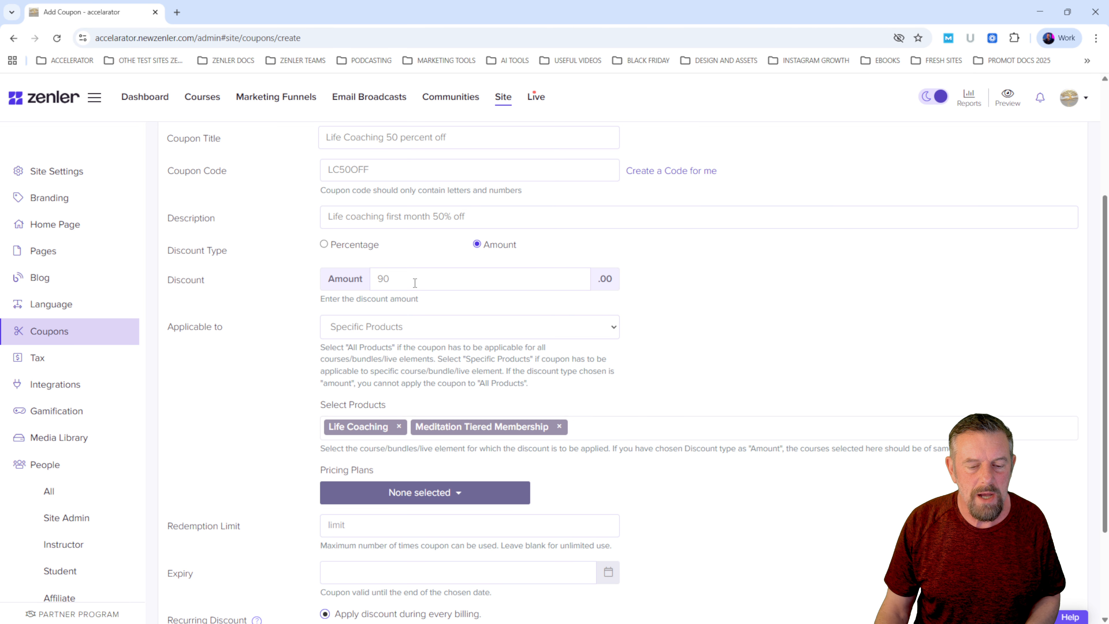
- Return the discount type to Percentage and remove Meditation Tiered Membership from the selected products
{"action": "left_click_drag", "start_coordinate": [415, 283], "coordinate": [364, 283]}
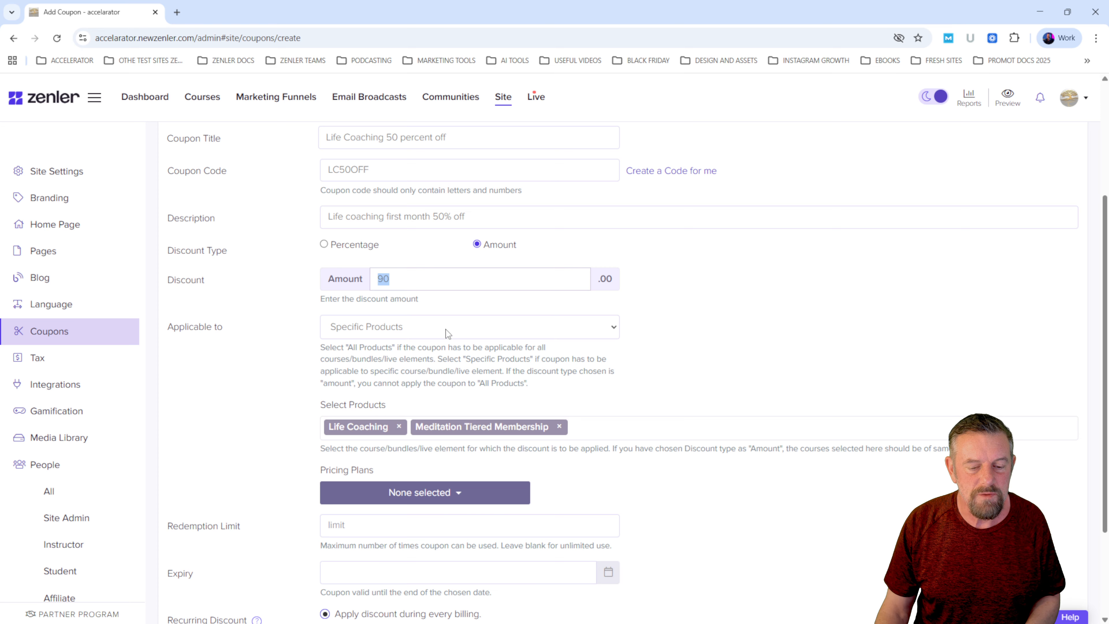
{"action": "left_click", "coordinate": [324, 245]}
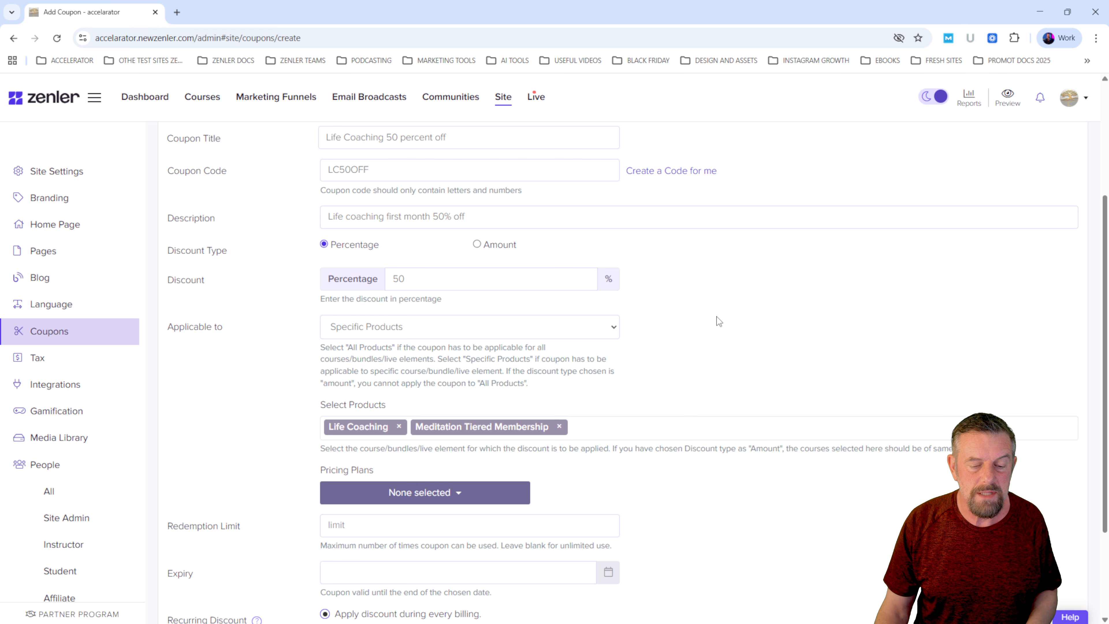
{"action": "left_click", "coordinate": [559, 426]}
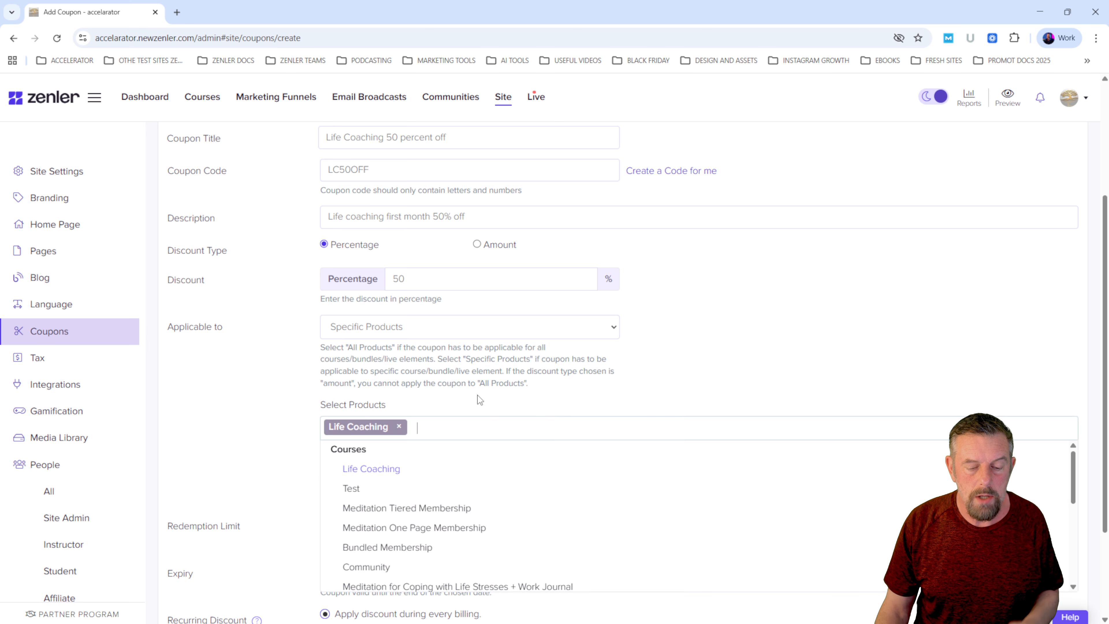
{"action": "left_click", "coordinate": [468, 378]}
- Select the Life Coaching course's Coaching Membership as the coupon's pricing plan
{"action": "scroll", "coordinate": [490, 397], "scroll_direction": "down", "scroll_amount": 3}
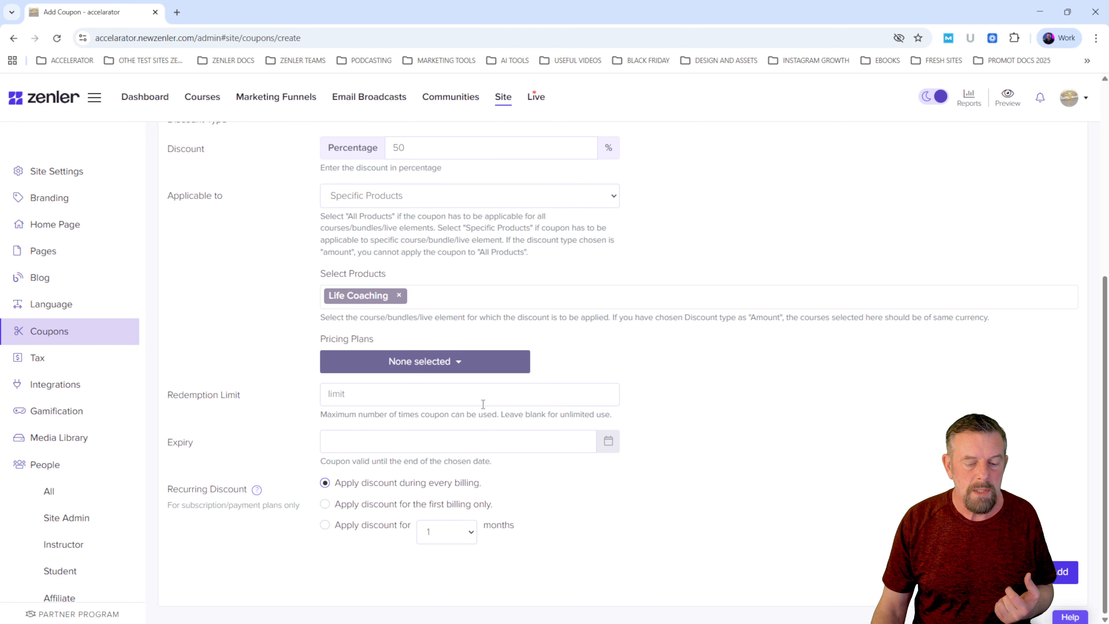
{"action": "left_click", "coordinate": [458, 364]}
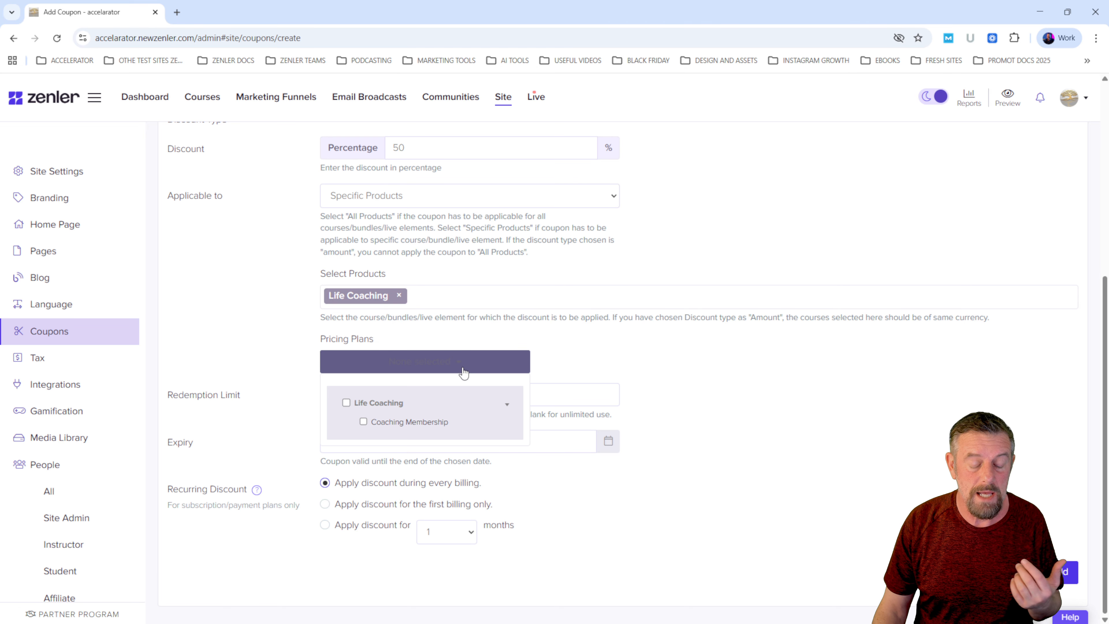
{"action": "left_click", "coordinate": [346, 403]}
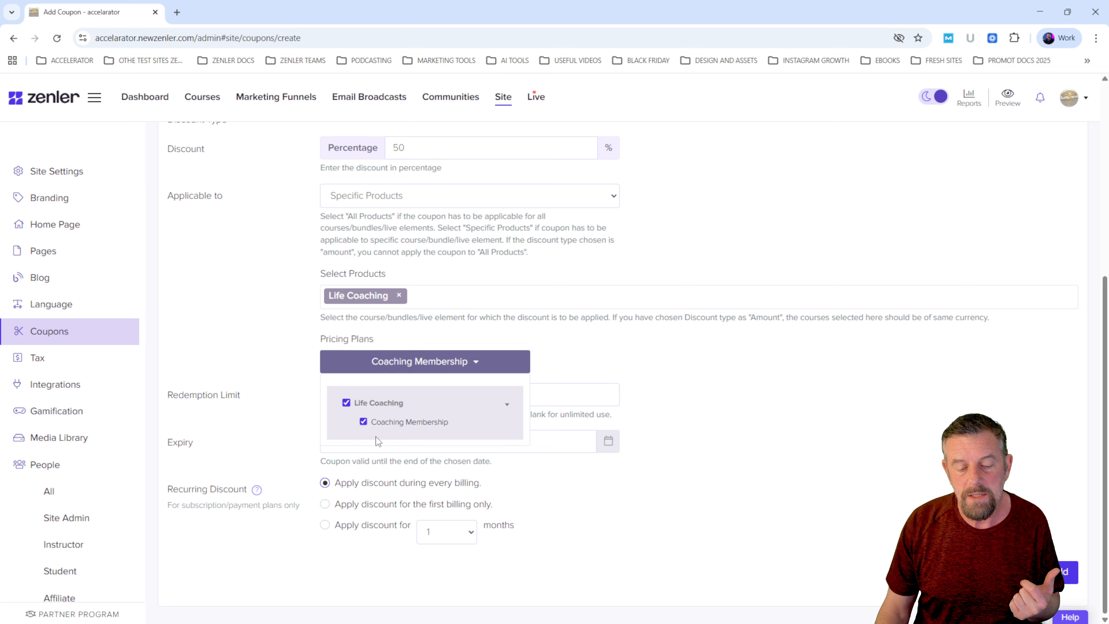
{"action": "left_click", "coordinate": [366, 421]}
{"action": "left_click", "coordinate": [363, 422]}
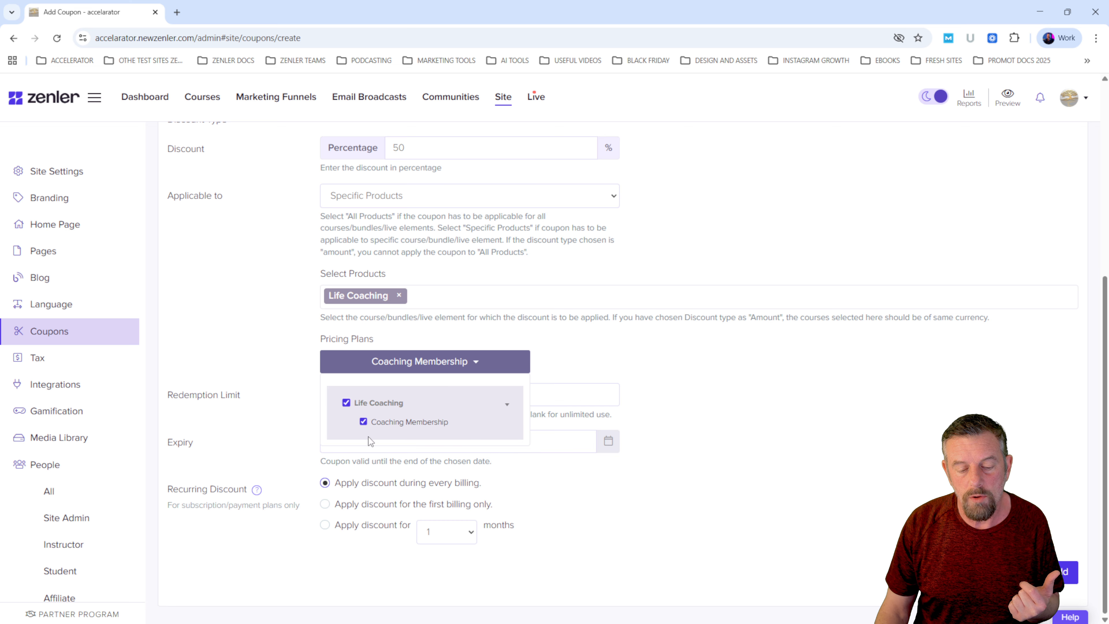
{"action": "left_click", "coordinate": [649, 371]}
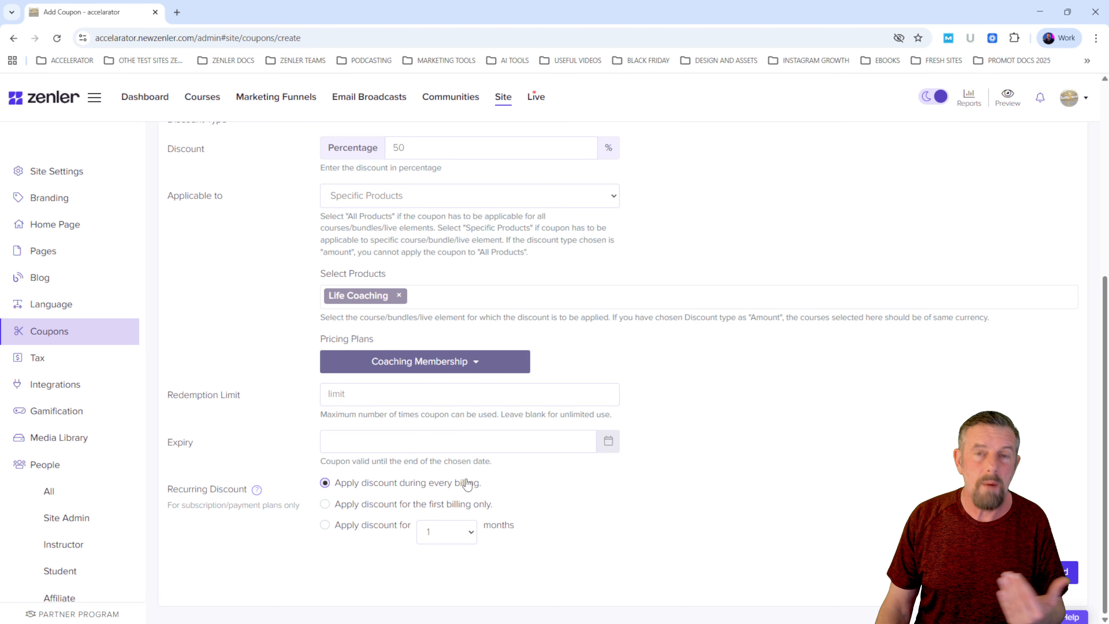
- Try the recurring discount options, including the first billing only and a duration of 3 months
{"action": "left_click", "coordinate": [325, 526]}
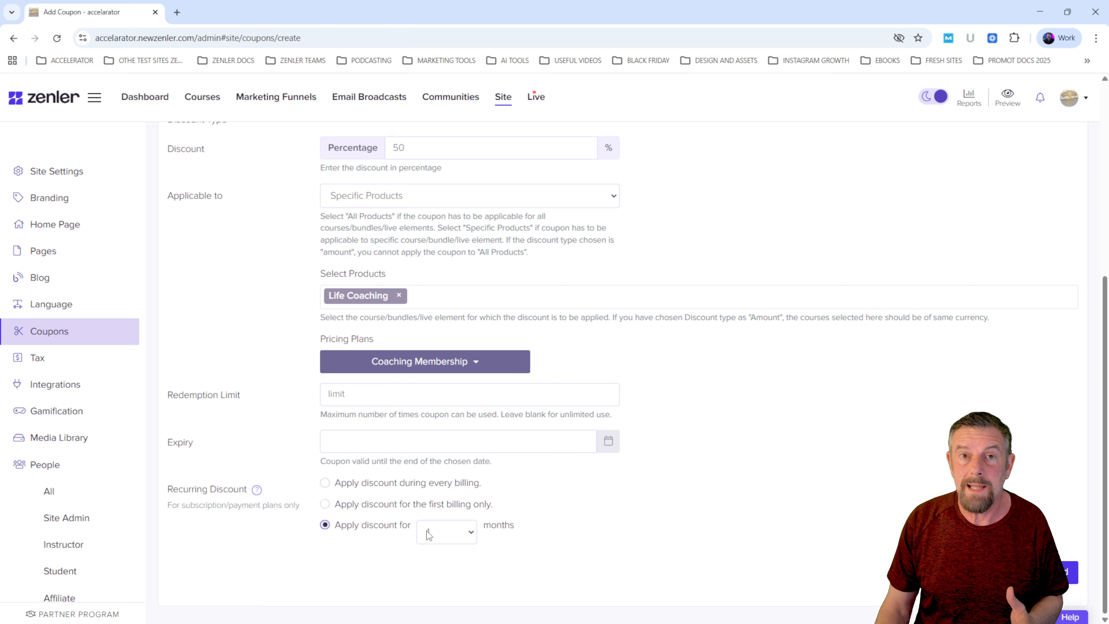
{"action": "left_click", "coordinate": [471, 533]}
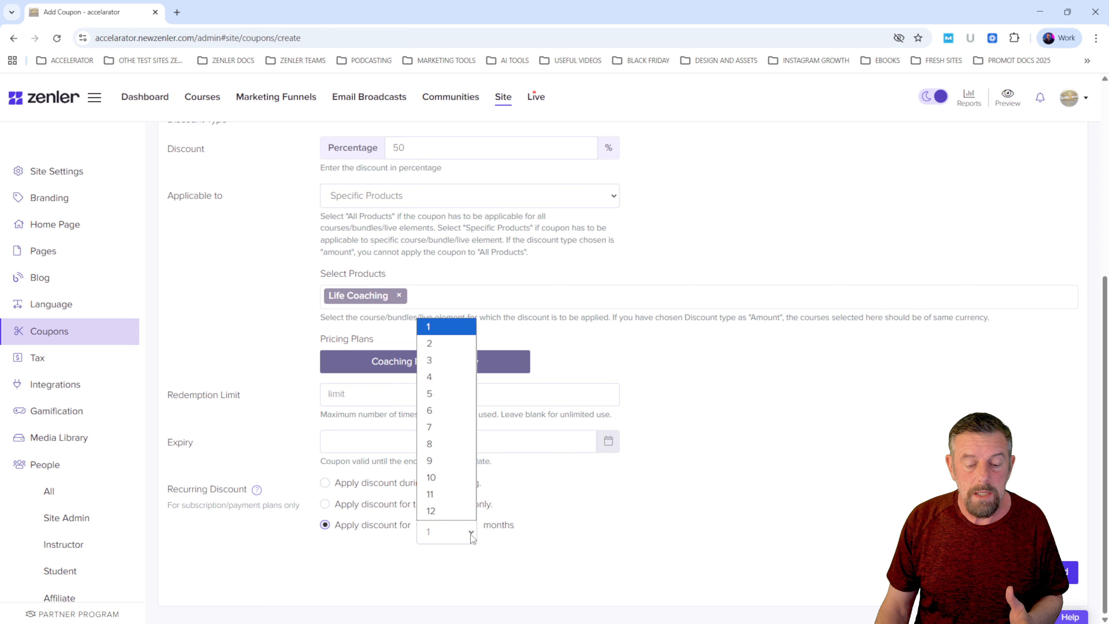
{"action": "left_click", "coordinate": [508, 541]}
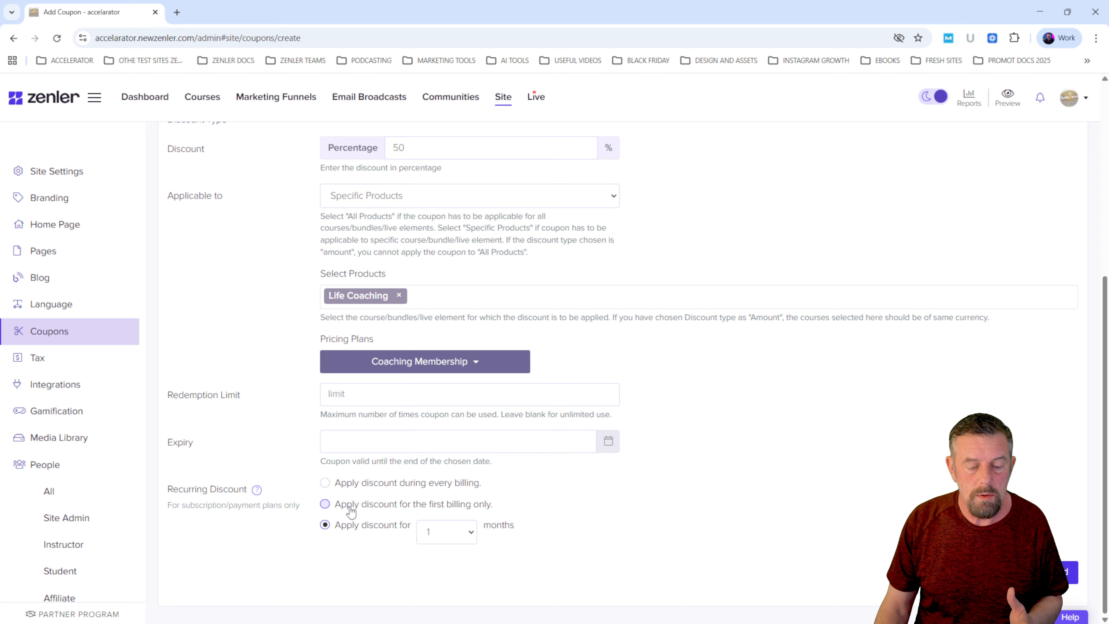
{"action": "left_click", "coordinate": [325, 504]}
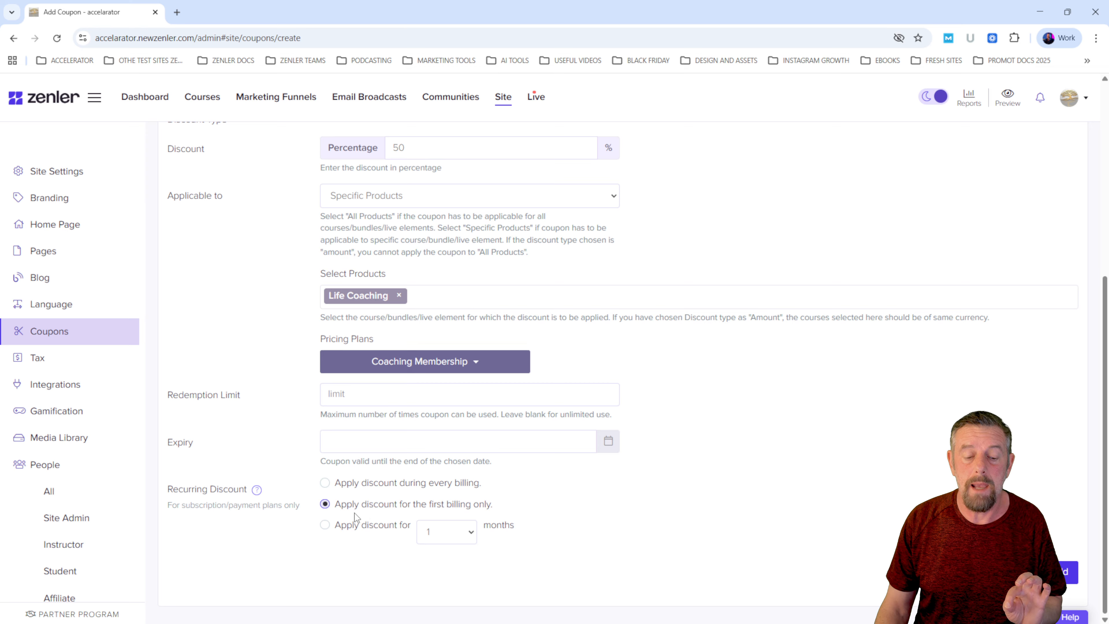
{"action": "left_click", "coordinate": [325, 524]}
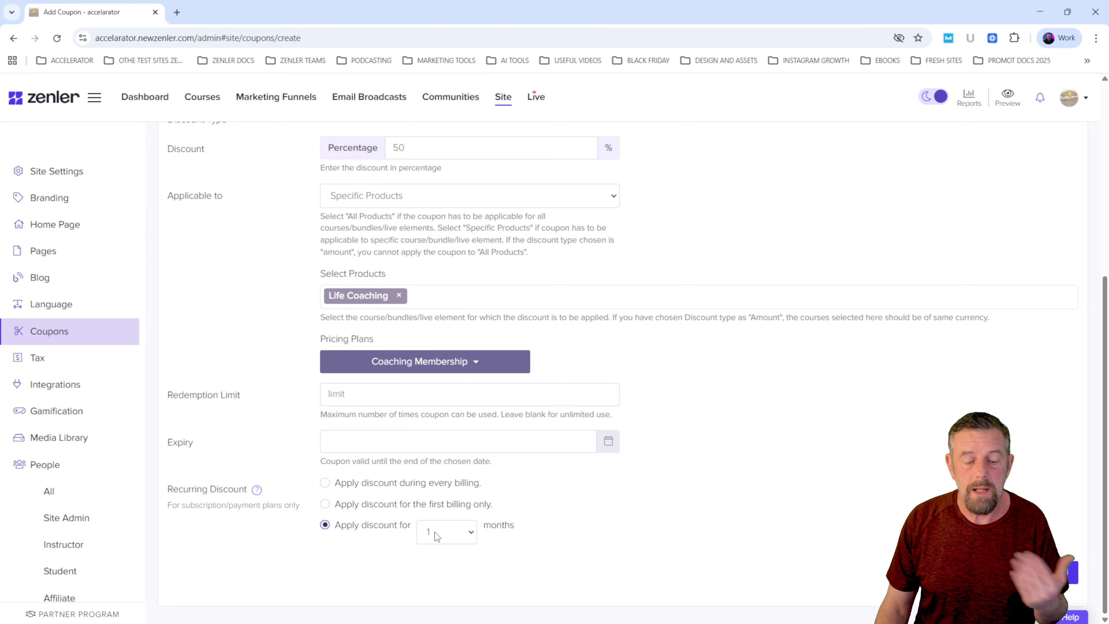
{"action": "left_click", "coordinate": [471, 533]}
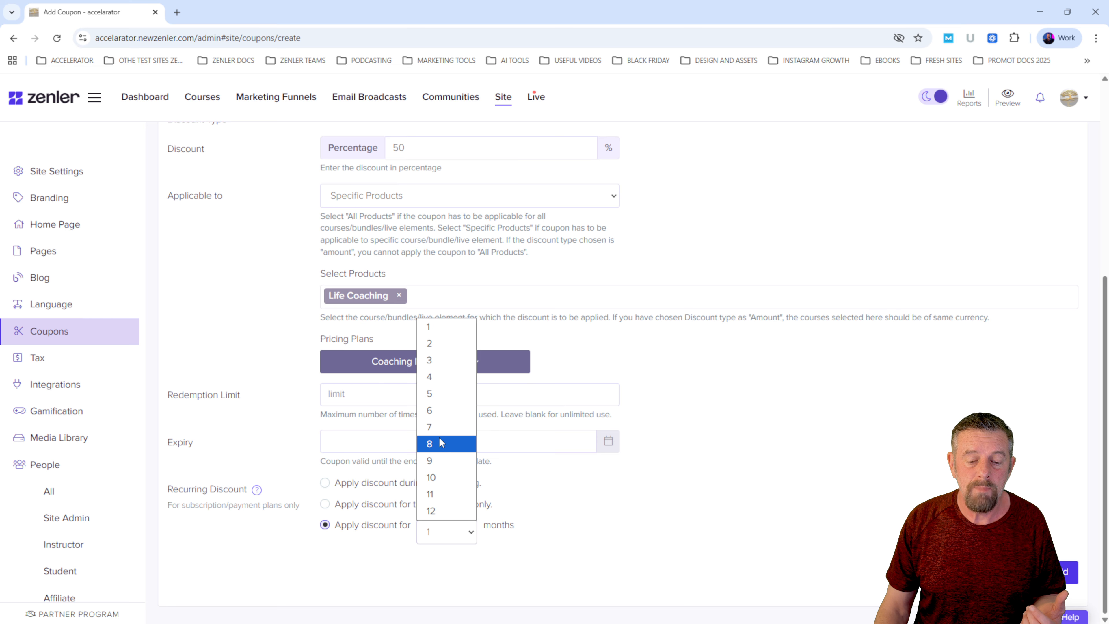
{"action": "left_click", "coordinate": [429, 360]}
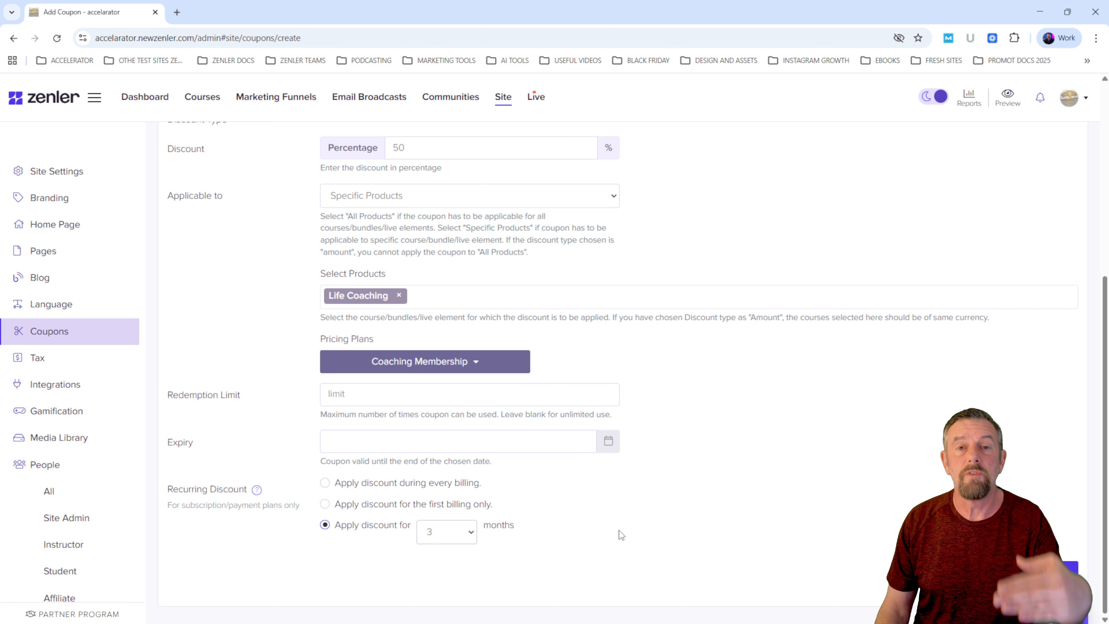
- Apply the recurring discount to the first billing only, review the coupon form and add the coupon
{"action": "left_click", "coordinate": [329, 505]}
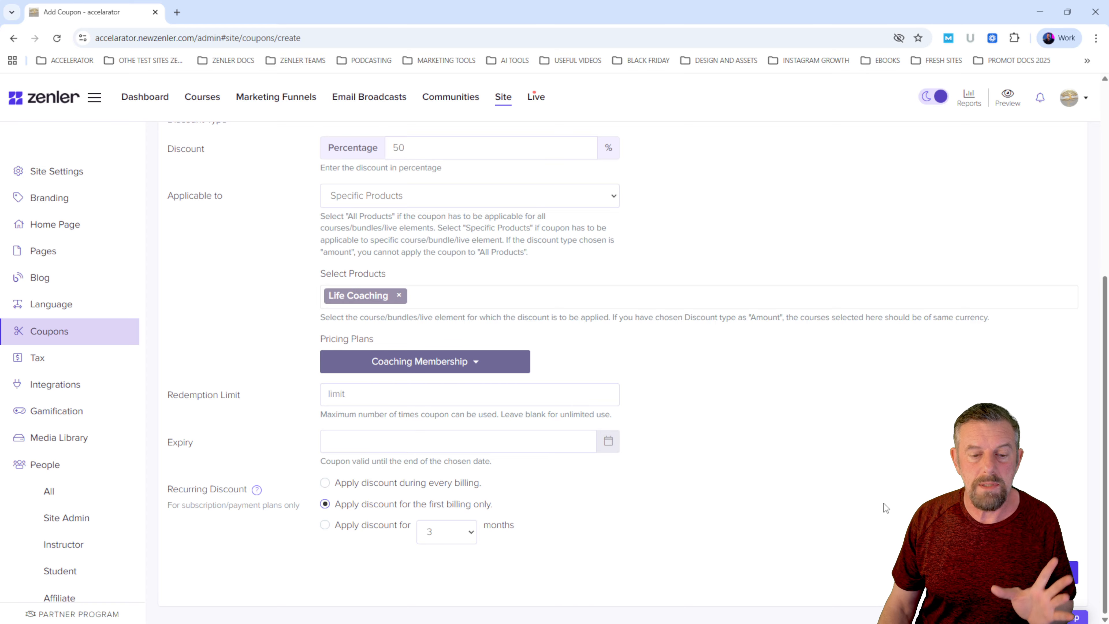
{"action": "scroll", "coordinate": [883, 480], "scroll_direction": "up", "scroll_amount": 7}
{"action": "scroll", "coordinate": [883, 473], "scroll_direction": "down", "scroll_amount": 3}
{"action": "scroll", "coordinate": [883, 472], "scroll_direction": "up", "scroll_amount": 1}
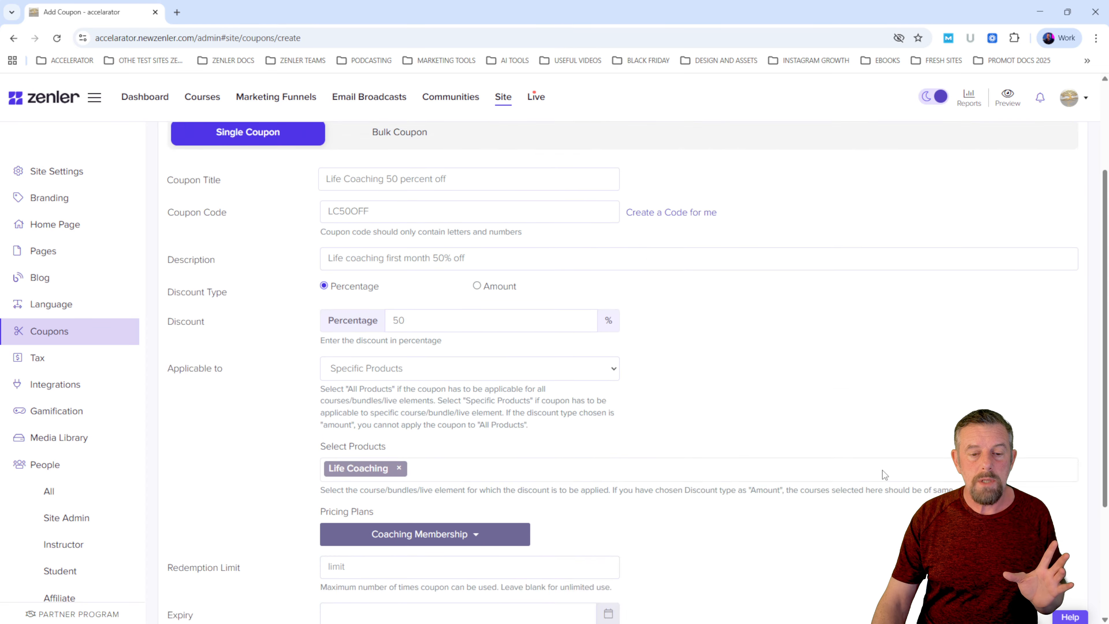
{"action": "scroll", "coordinate": [848, 463], "scroll_direction": "up", "scroll_amount": 1}
{"action": "scroll", "coordinate": [850, 460], "scroll_direction": "down", "scroll_amount": 5}
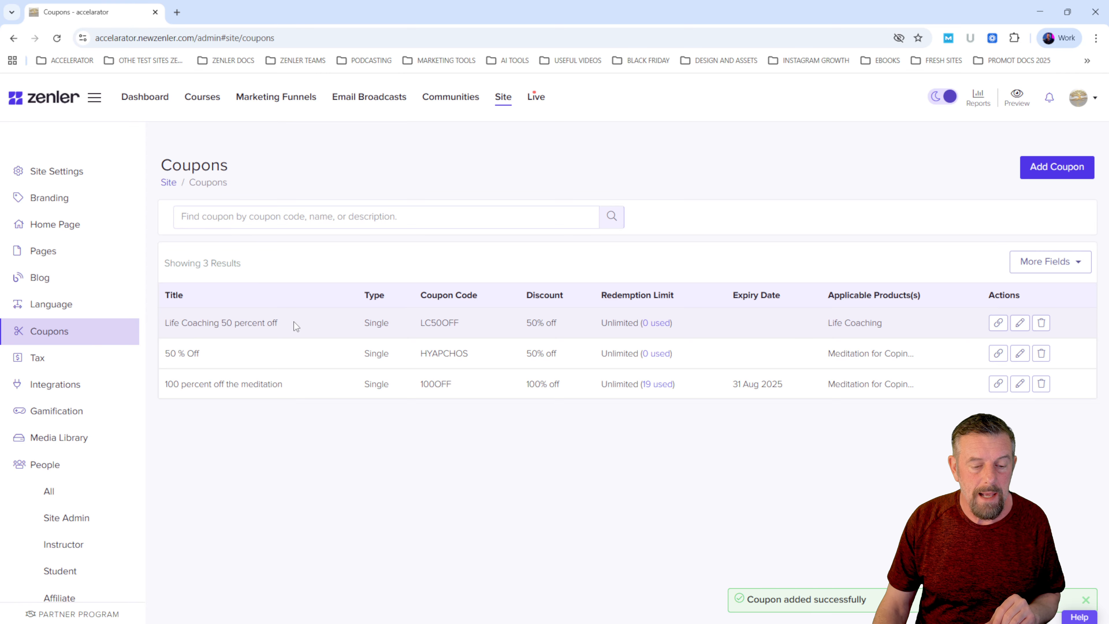
- Examine the title and code of the Life Coaching 50 percent off coupon in the list, and view its coupon URL
{"action": "left_click_drag", "start_coordinate": [294, 321], "coordinate": [175, 330]}
{"action": "left_click_drag", "start_coordinate": [459, 324], "coordinate": [419, 326]}
{"action": "left_click", "coordinate": [502, 479]}
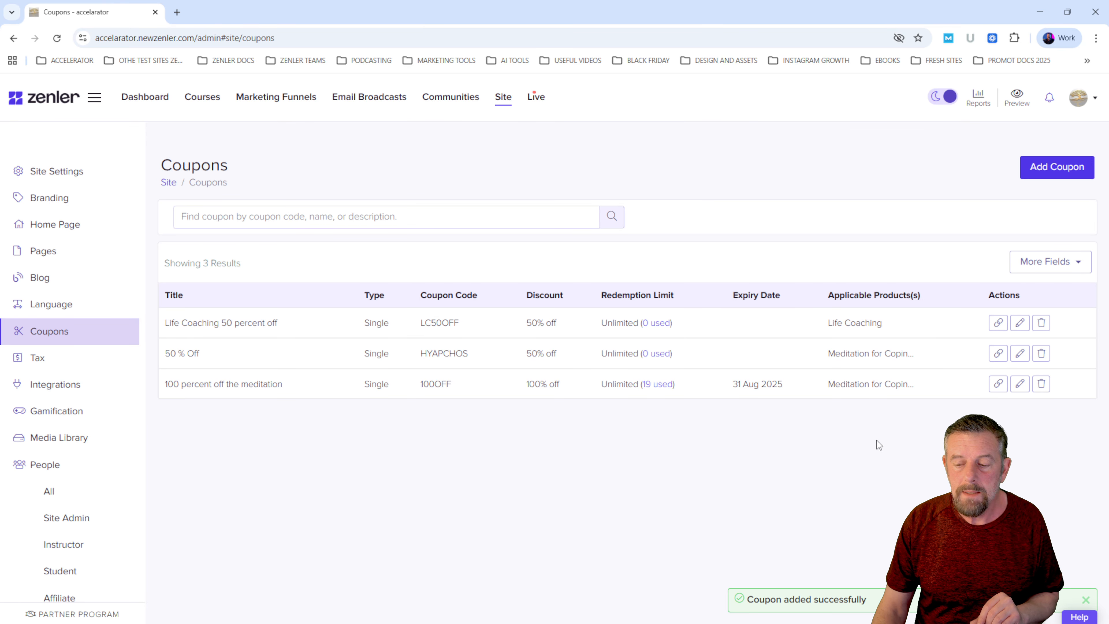
{"action": "left_click", "coordinate": [999, 323]}
{"action": "left_click_drag", "start_coordinate": [468, 178], "coordinate": [366, 164]}
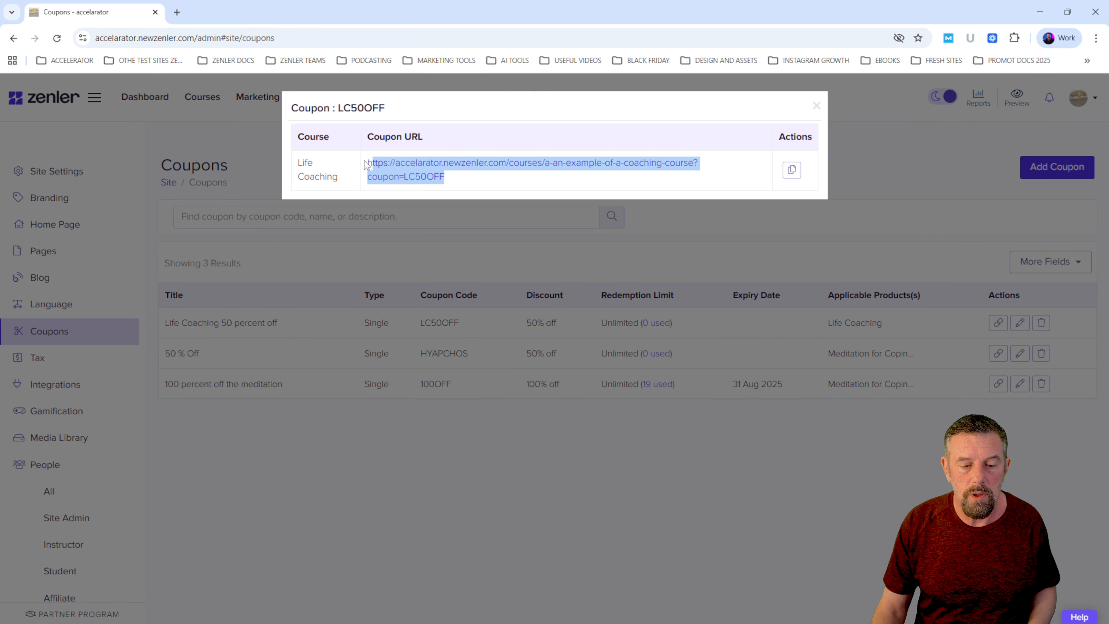
{"action": "left_click", "coordinate": [524, 182]}
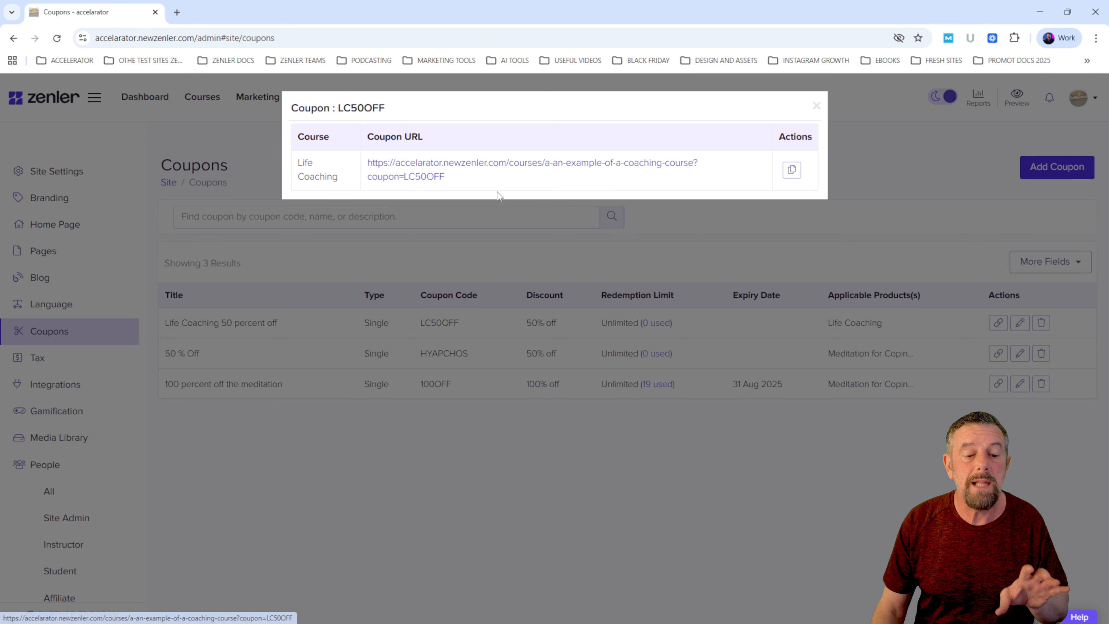
{"action": "left_click", "coordinate": [816, 106]}
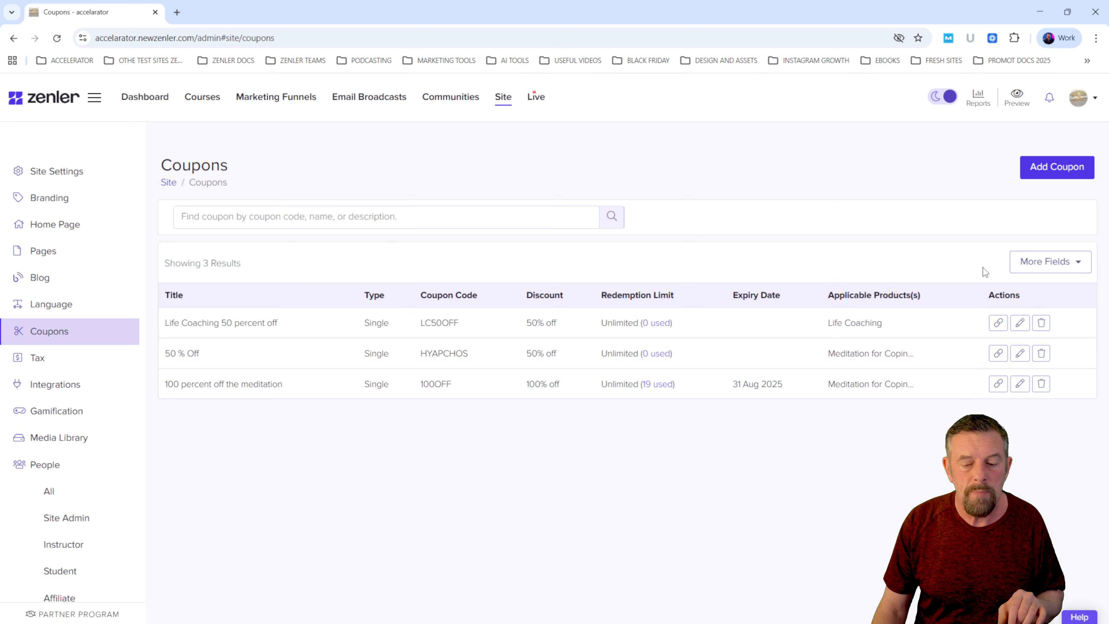
- View the edit settings of the LC50OFF coupon and close them without changes
{"action": "left_click", "coordinate": [1020, 323]}
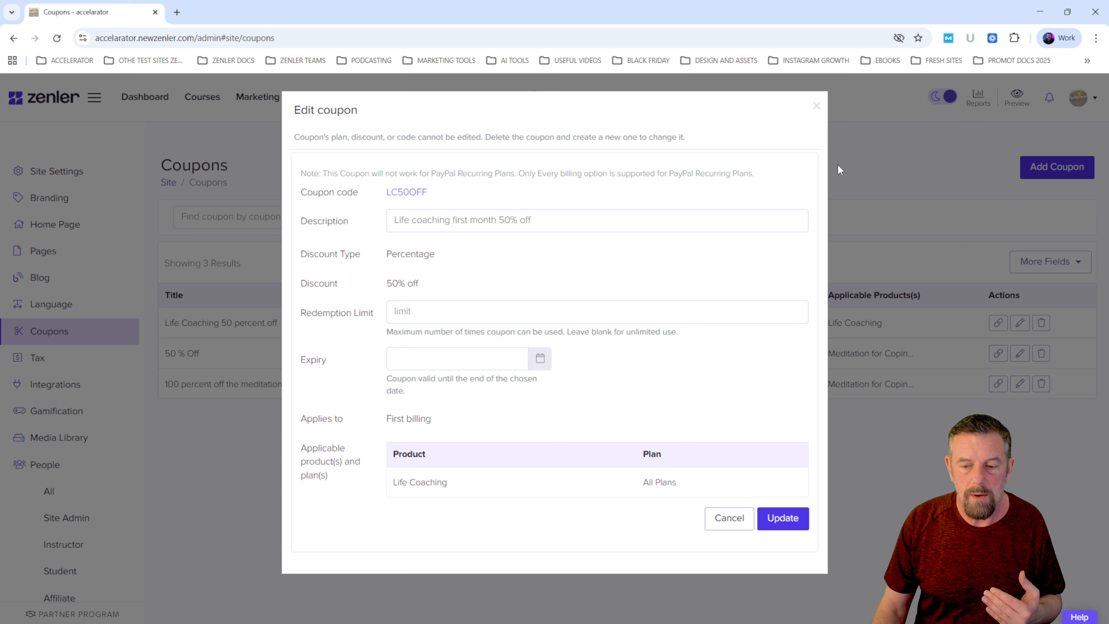
{"action": "left_click", "coordinate": [816, 105]}
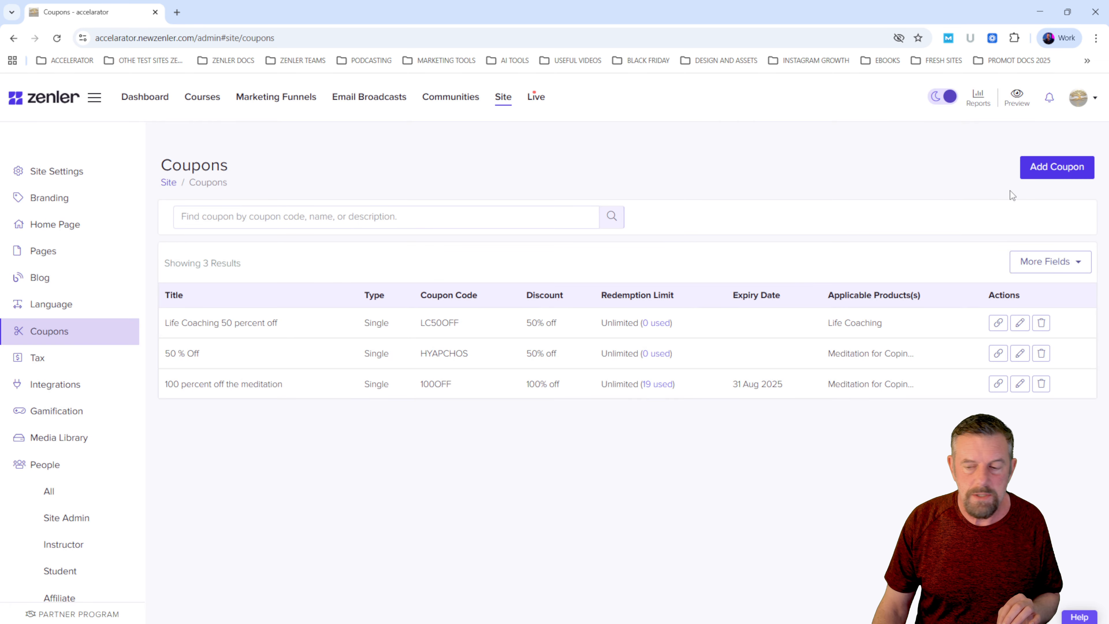
- Start a new single coupon with "test" as title, code and description, and a 50 percent discount
{"action": "left_click", "coordinate": [1056, 168]}
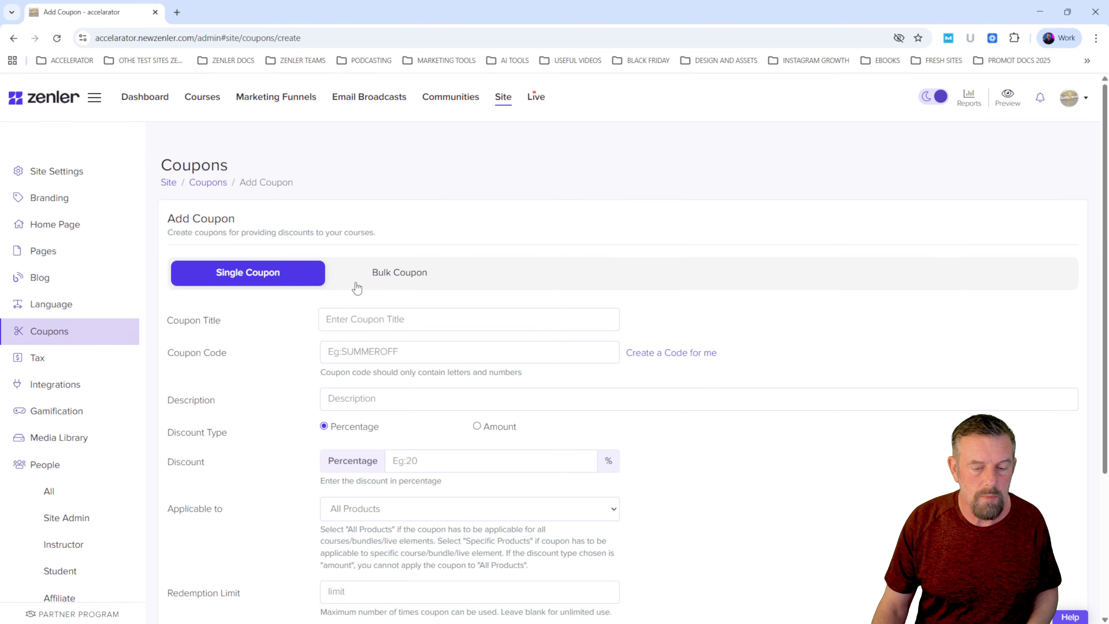
{"action": "left_click", "coordinate": [361, 321]}
{"action": "type", "text": "test"}
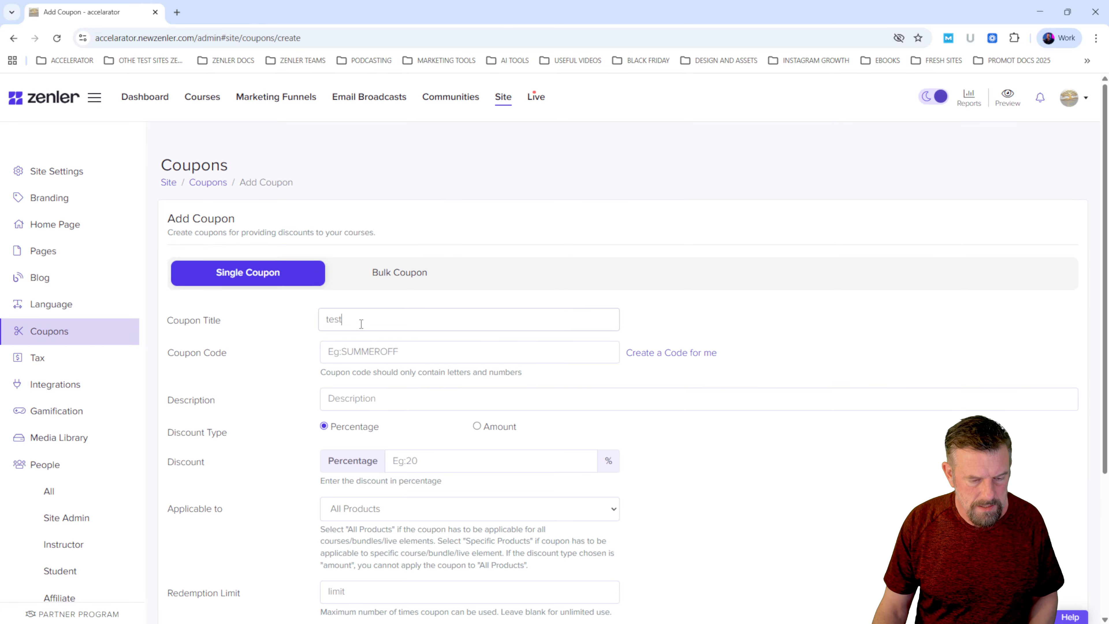
{"action": "left_click", "coordinate": [367, 351]}
{"action": "type", "text": "test"}
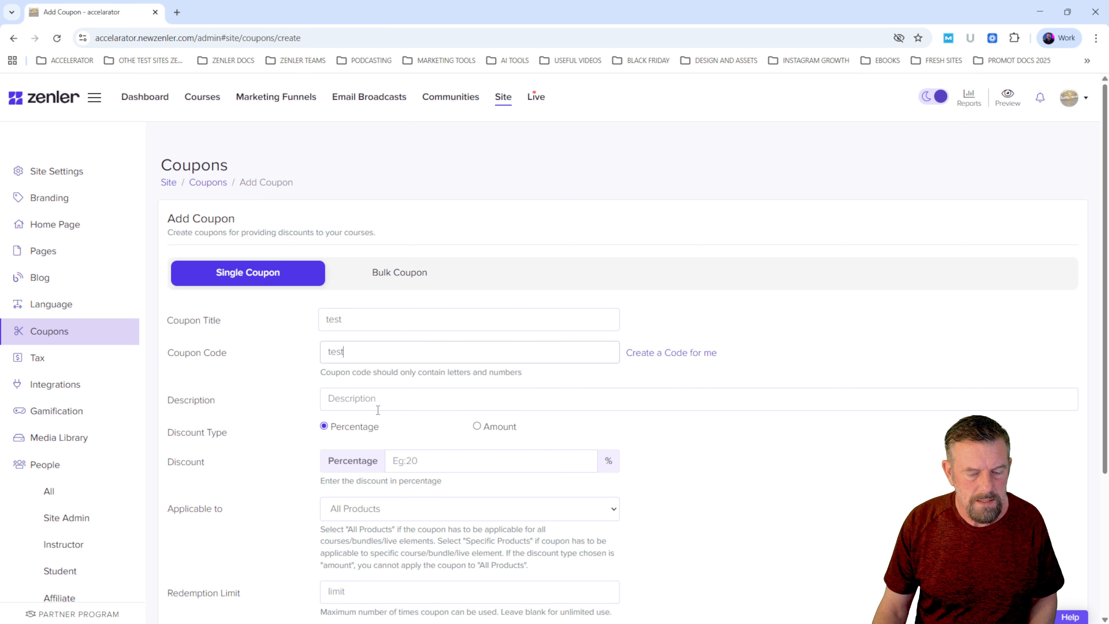
{"action": "left_click", "coordinate": [375, 398]}
{"action": "type", "text": "test"}
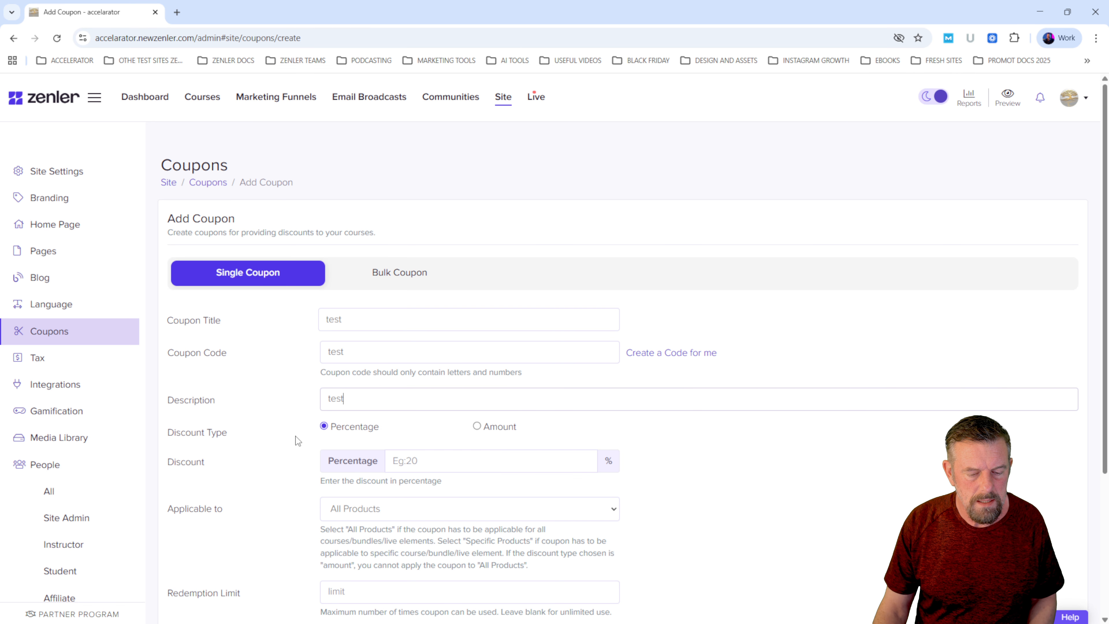
{"action": "left_click", "coordinate": [418, 461]}
{"action": "type", "text": "5"}
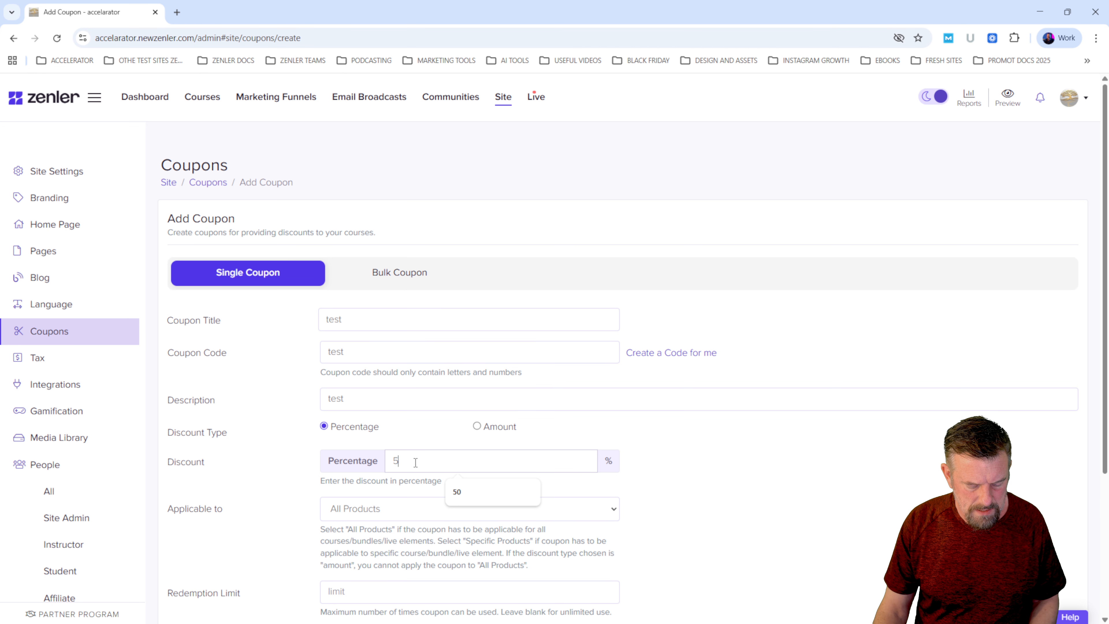
{"action": "type", "text": "0"}
- Restrict the test coupon to specific products, selecting the Life Coaching and Meditation Tiered Membership courses
{"action": "scroll", "coordinate": [489, 481], "scroll_direction": "down", "scroll_amount": 3}
{"action": "left_click", "coordinate": [437, 388]}
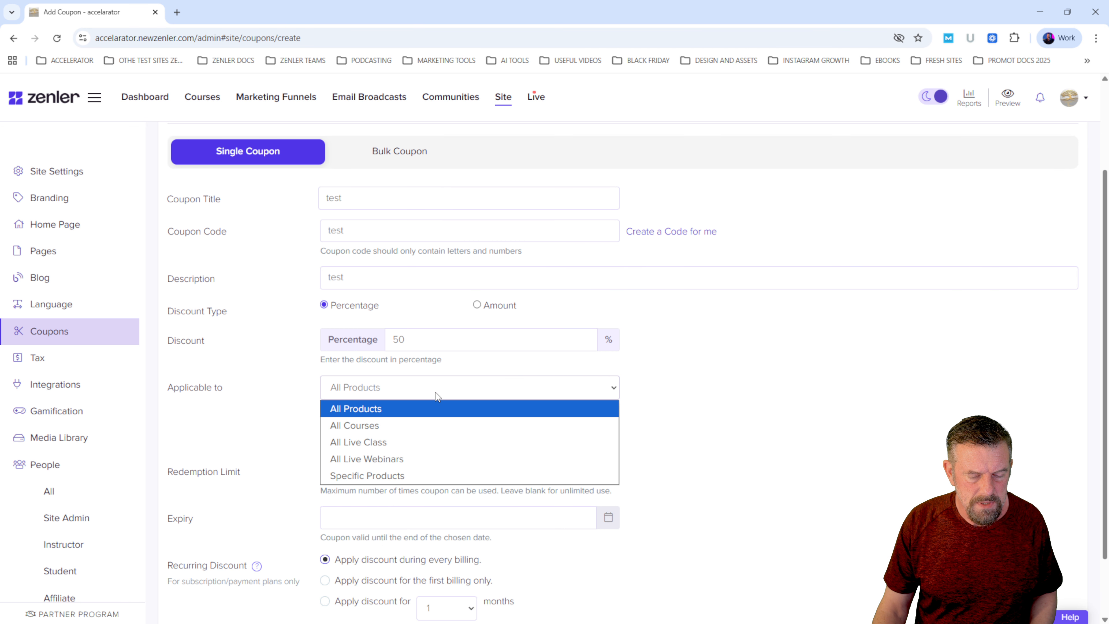
{"action": "left_click", "coordinate": [418, 476]}
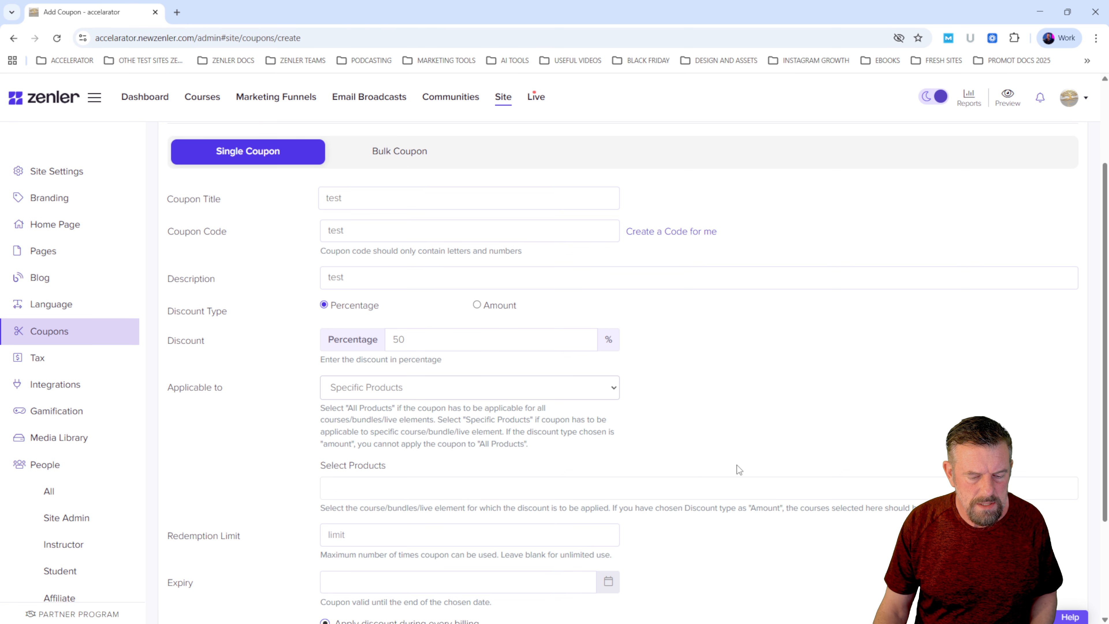
{"action": "scroll", "coordinate": [432, 458], "scroll_direction": "down", "scroll_amount": 1}
{"action": "left_click", "coordinate": [411, 437]}
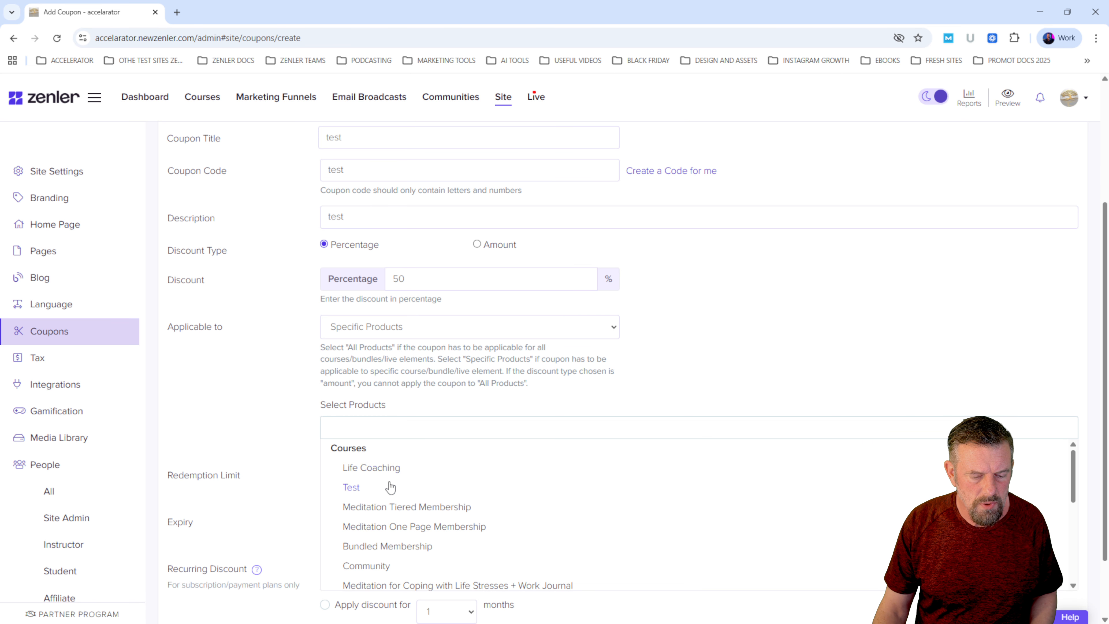
{"action": "left_click", "coordinate": [362, 470]}
{"action": "left_click", "coordinate": [414, 508]}
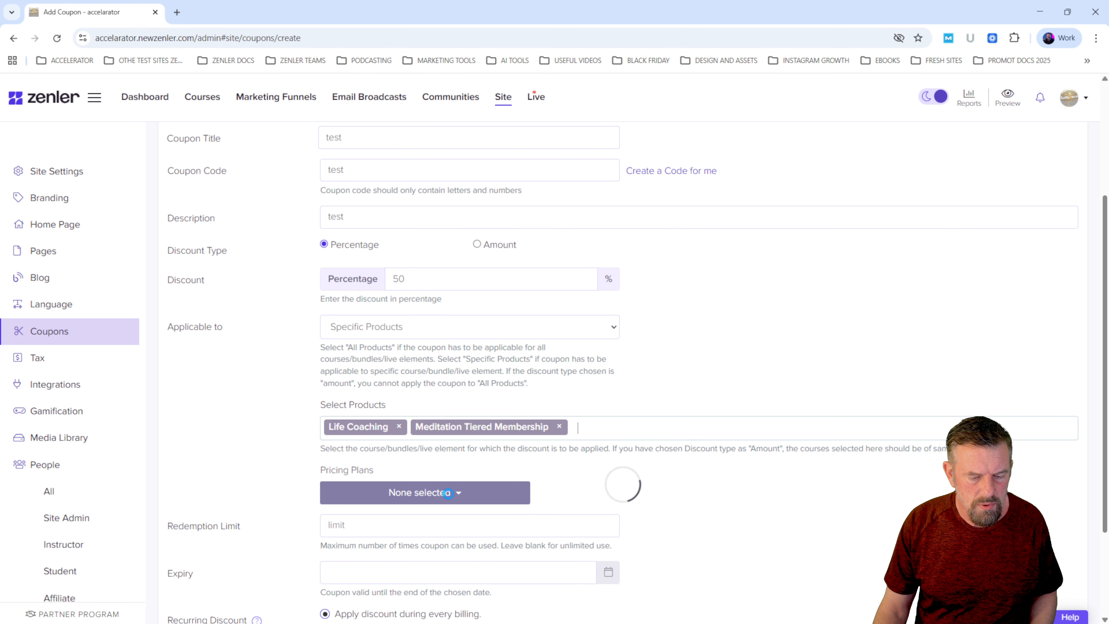
- Apply the test coupon to the Coaching Membership and STANDARD MEMBERSHIP pricing plans, leaving VIP MEMBERSHIP unselected
{"action": "scroll", "coordinate": [459, 463], "scroll_direction": "down", "scroll_amount": 1}
{"action": "left_click", "coordinate": [460, 433]}
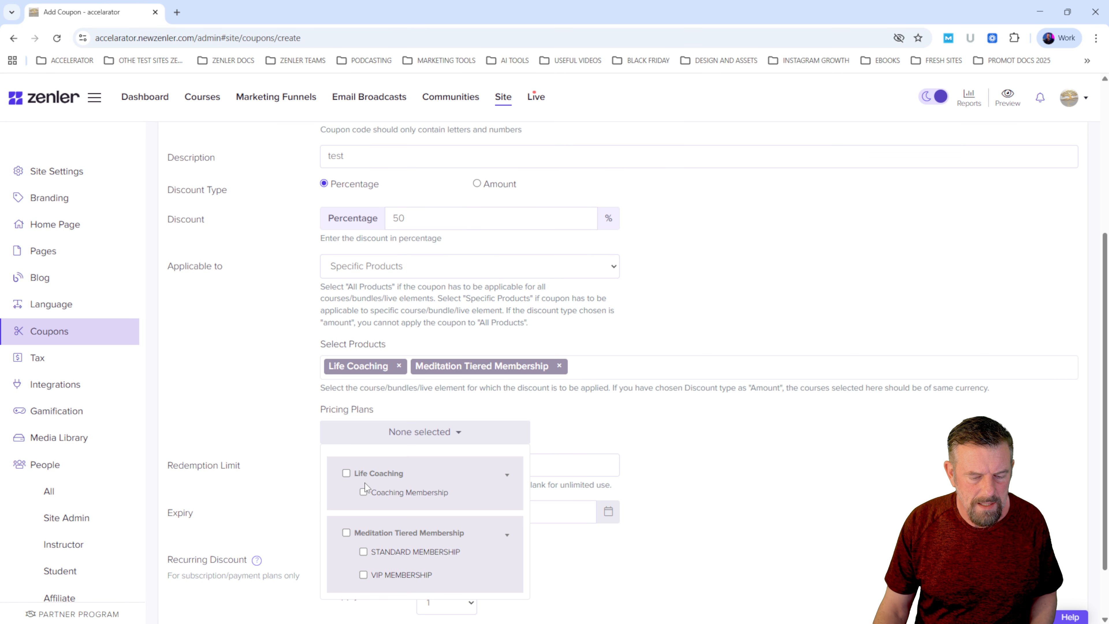
{"action": "left_click", "coordinate": [345, 473]}
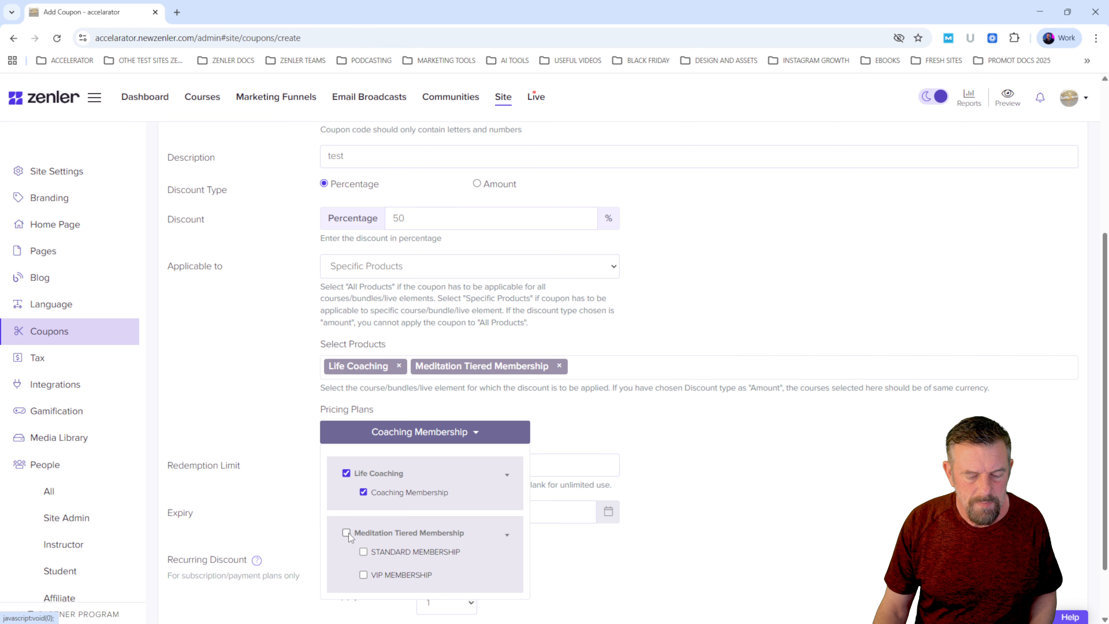
{"action": "left_click", "coordinate": [347, 533]}
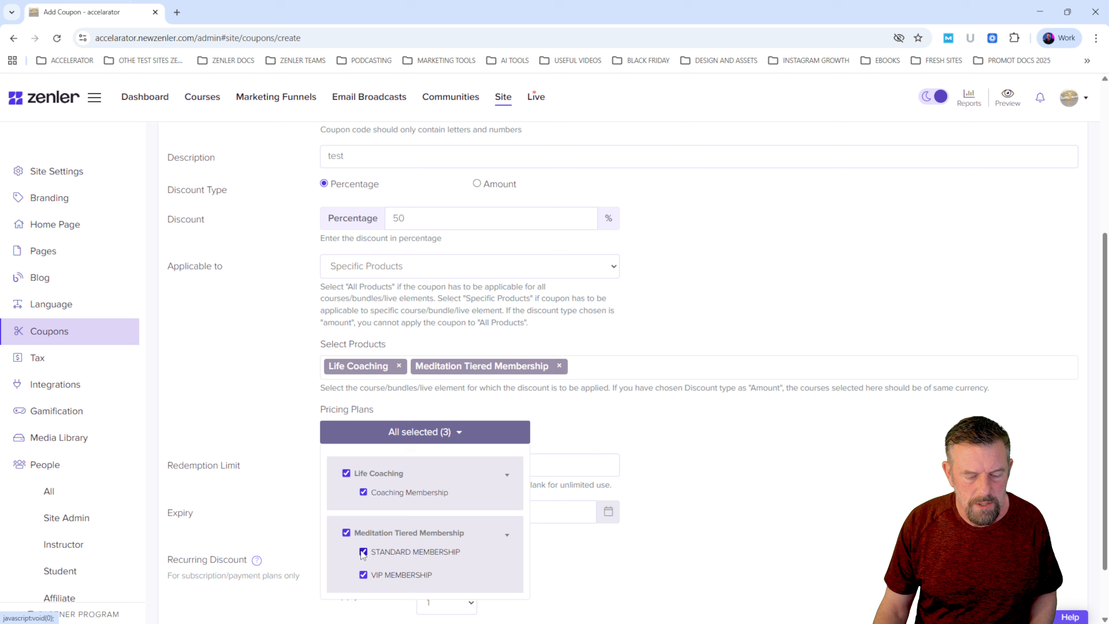
{"action": "left_click", "coordinate": [363, 576]}
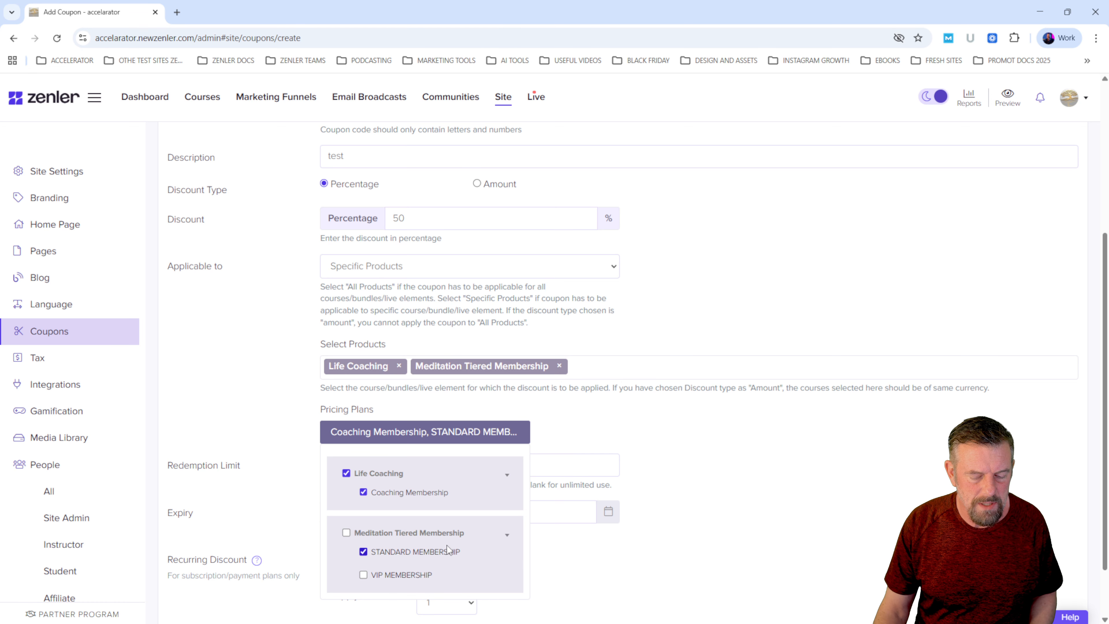
{"action": "left_click", "coordinate": [712, 507]}
- Apply the test coupon's recurring discount to the first billing only, review the form and add the coupon
{"action": "scroll", "coordinate": [712, 490], "scroll_direction": "down", "scroll_amount": 2}
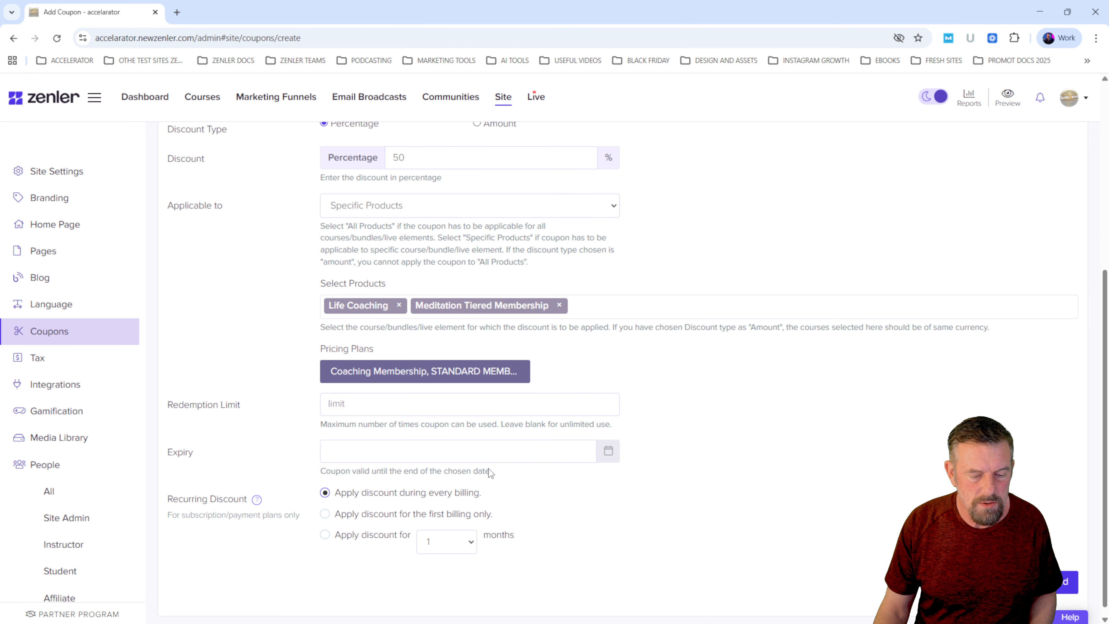
{"action": "left_click", "coordinate": [325, 513]}
{"action": "scroll", "coordinate": [743, 481], "scroll_direction": "up", "scroll_amount": 5}
{"action": "scroll", "coordinate": [743, 480], "scroll_direction": "down", "scroll_amount": 3}
{"action": "scroll", "coordinate": [743, 479], "scroll_direction": "down", "scroll_amount": 2}
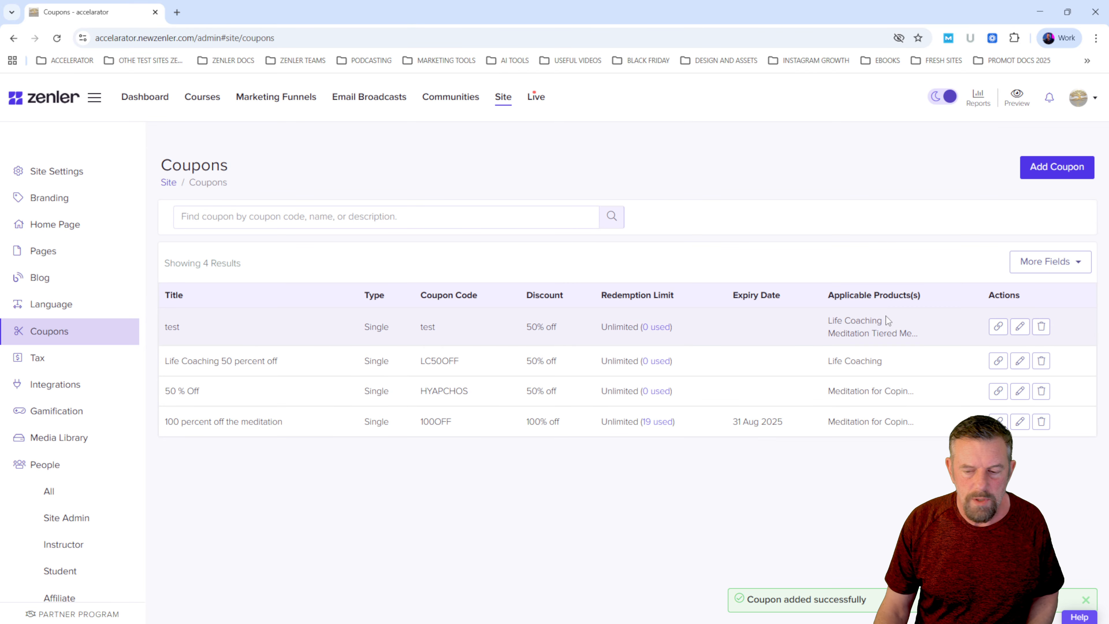
- View the test coupon's URLs for Life Coaching and Meditation Tiered Membership, and delete the test coupon
{"action": "left_click", "coordinate": [998, 326]}
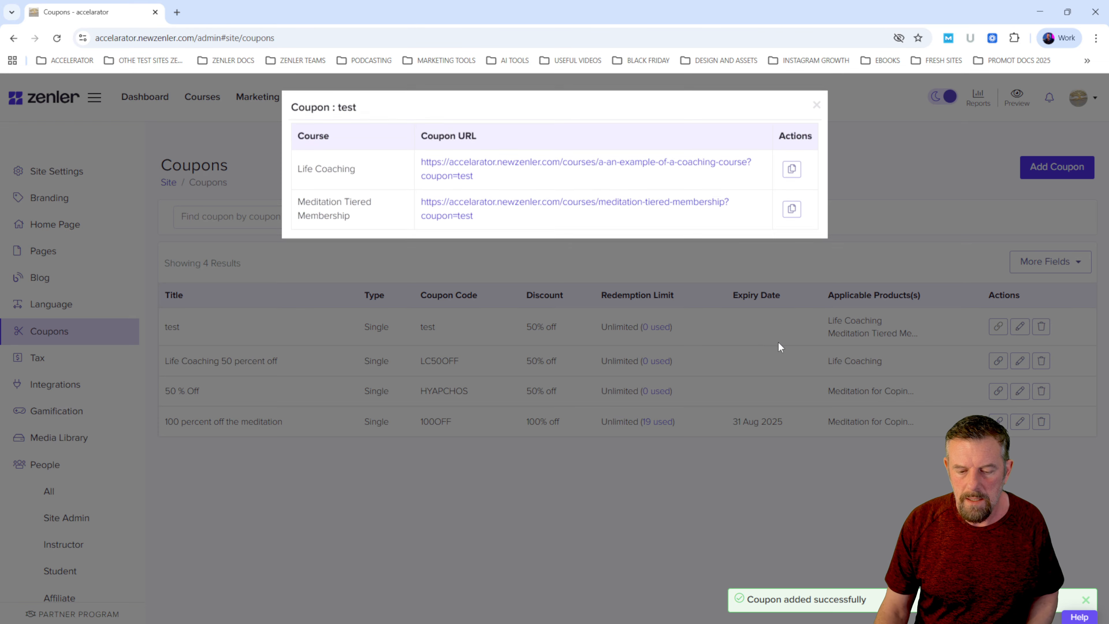
{"action": "left_click_drag", "start_coordinate": [487, 224], "coordinate": [418, 160]}
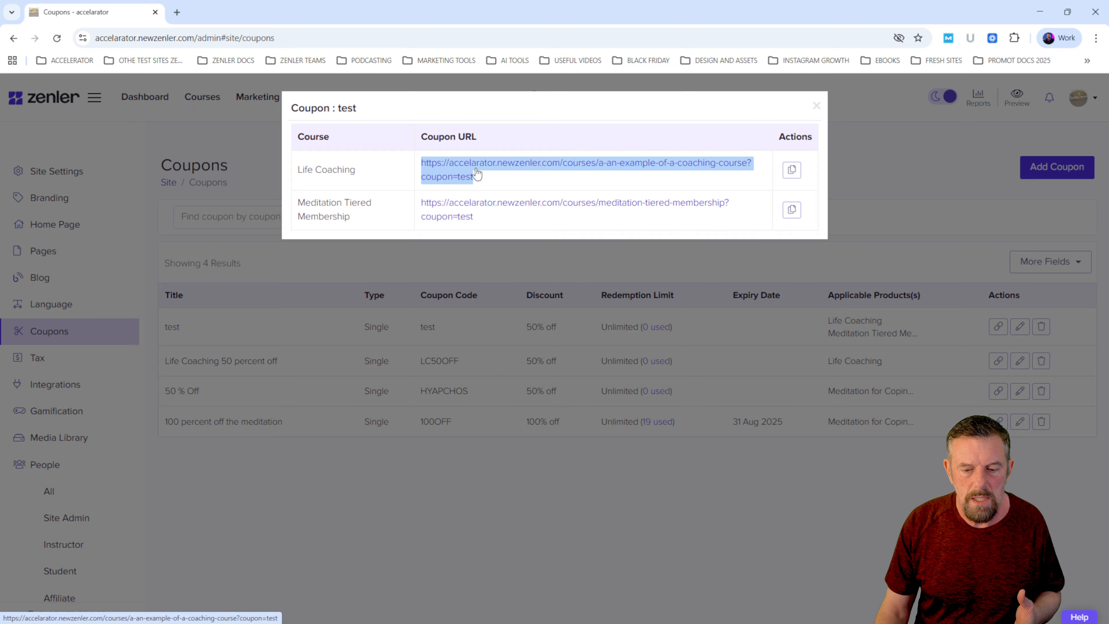
{"action": "left_click", "coordinate": [495, 187]}
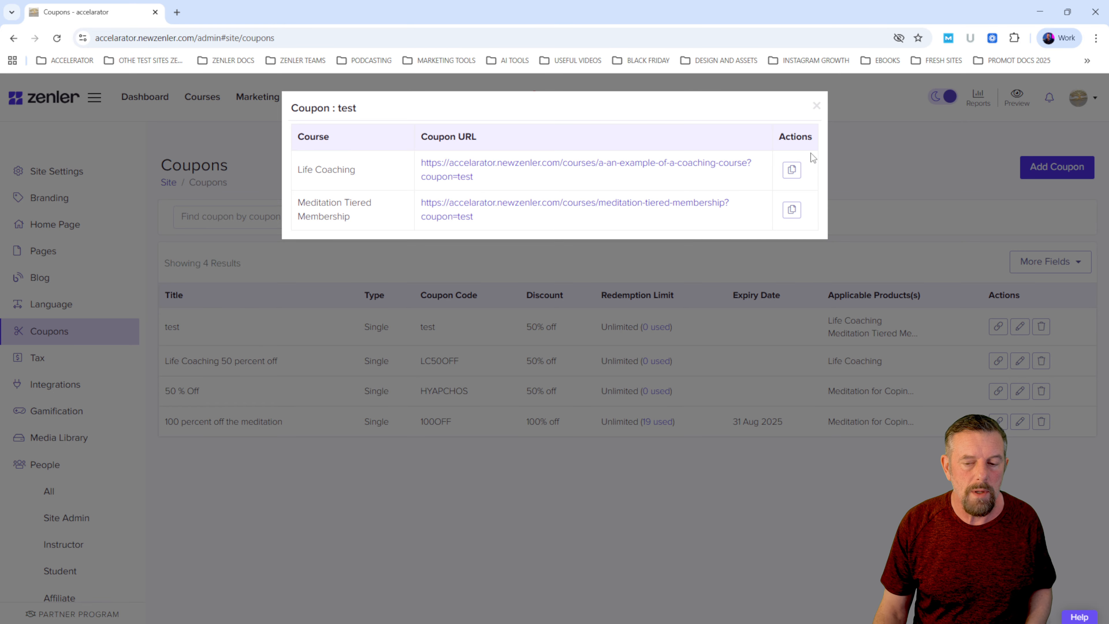
{"action": "left_click", "coordinate": [815, 109]}
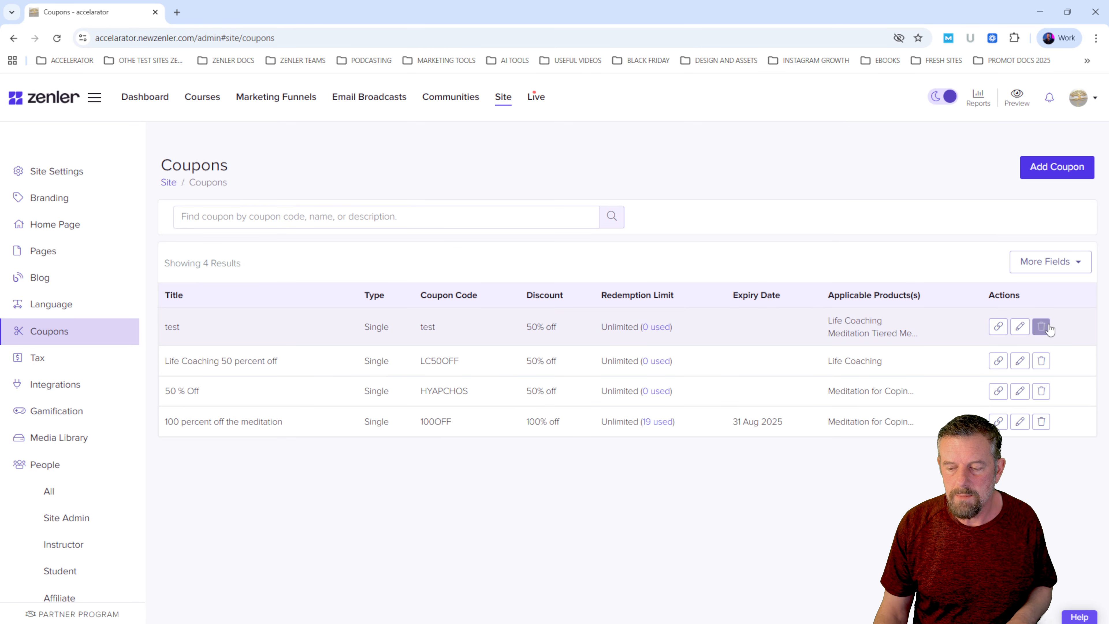
{"action": "left_click", "coordinate": [1040, 330]}
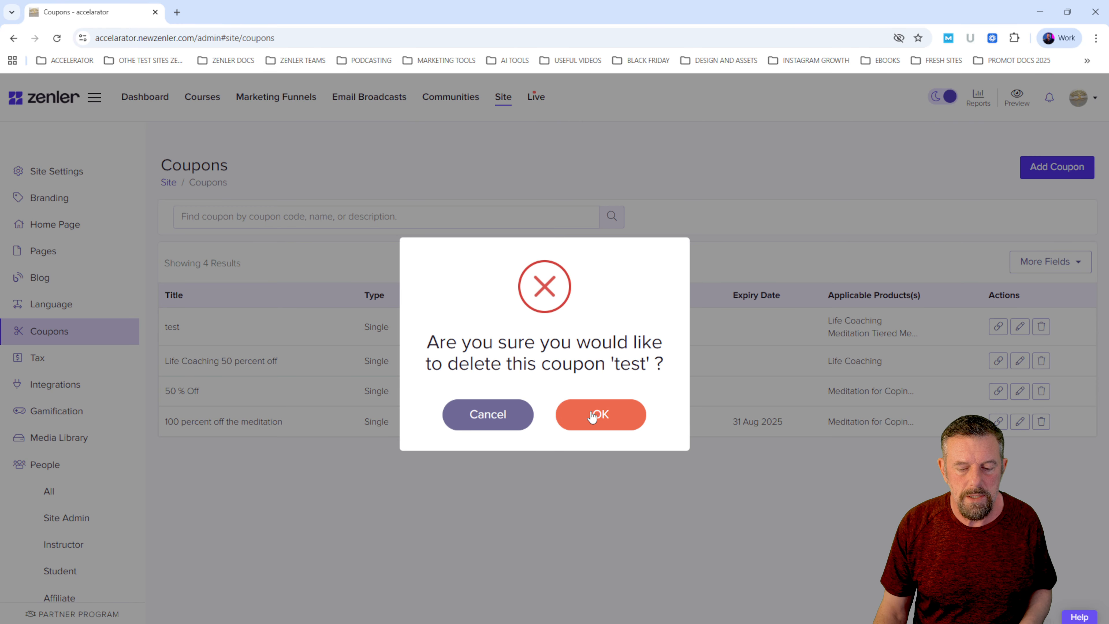
{"action": "left_click", "coordinate": [601, 415]}
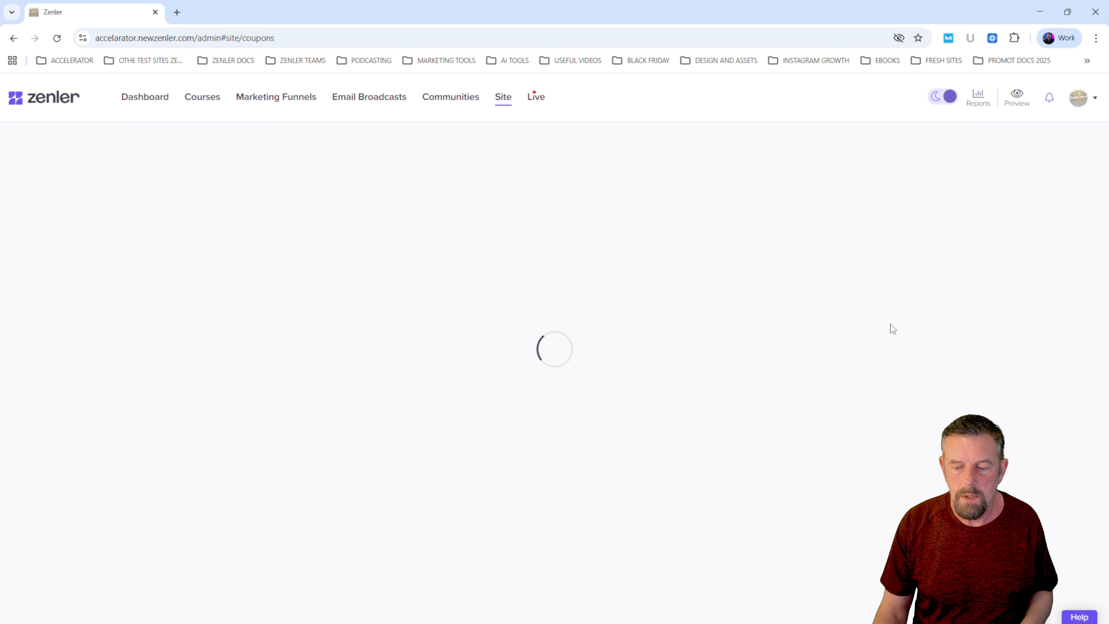
- Copy the Life Coaching link of the LC50OFF coupon and load it in a new incognito window
{"action": "left_click", "coordinate": [998, 322]}
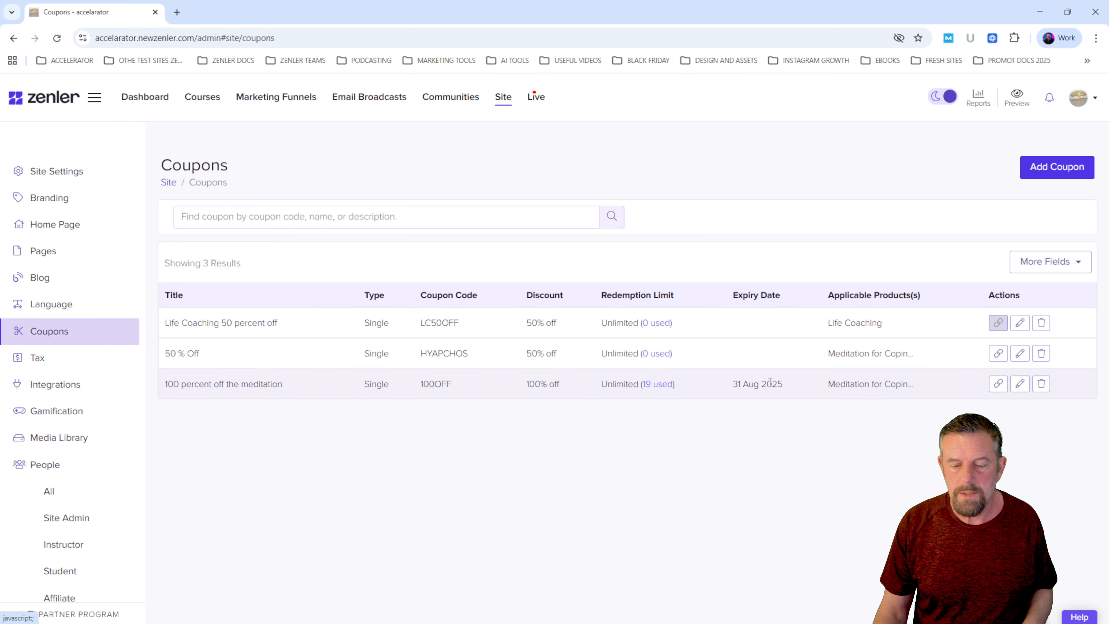
{"action": "left_click", "coordinate": [791, 170]}
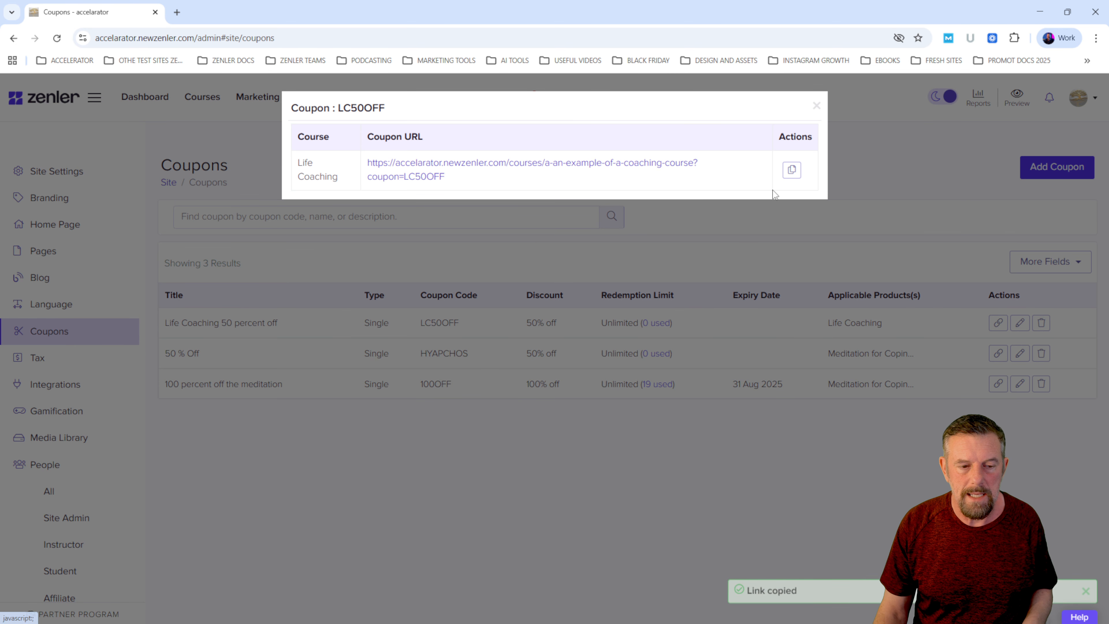
{"action": "left_click", "coordinate": [1097, 38]}
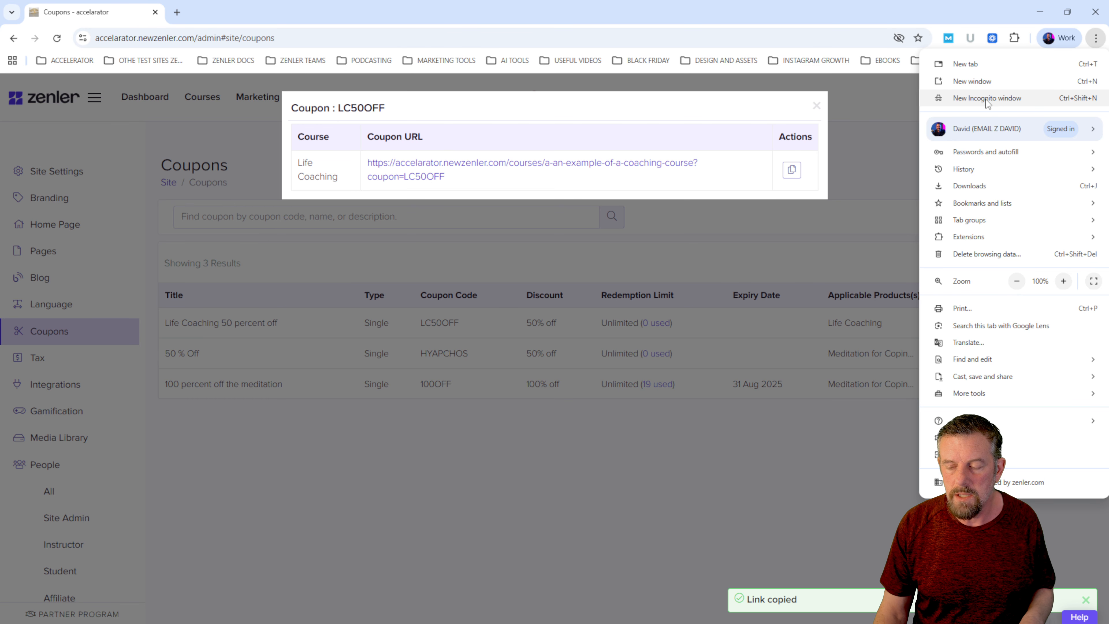
{"action": "left_click", "coordinate": [986, 99]}
{"action": "key", "text": "ctrl+v"}
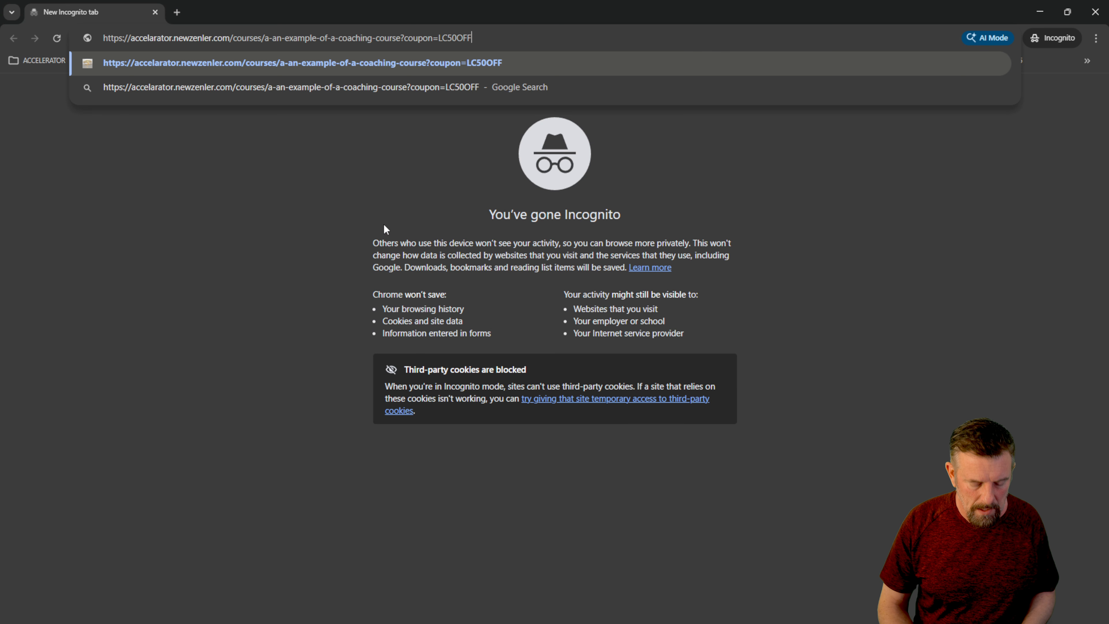
{"action": "key", "text": "Return"}
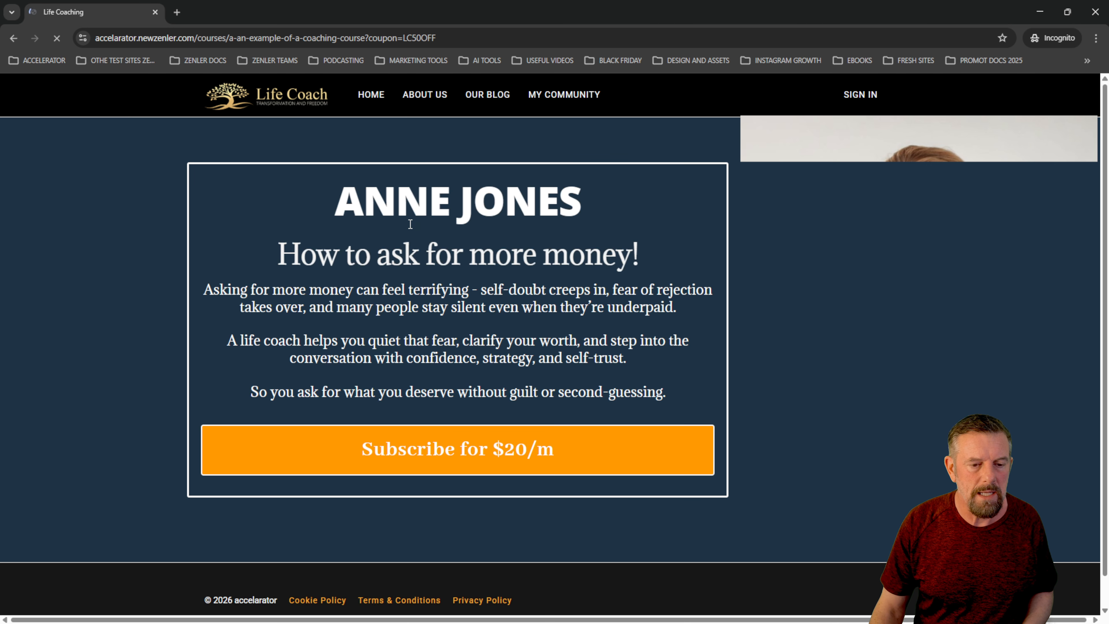
- Try the "Subscribe for $20/m" link on the sales page, return to the admin window and close the coupon URL dialog
{"action": "scroll", "coordinate": [540, 296], "scroll_direction": "down", "scroll_amount": 1}
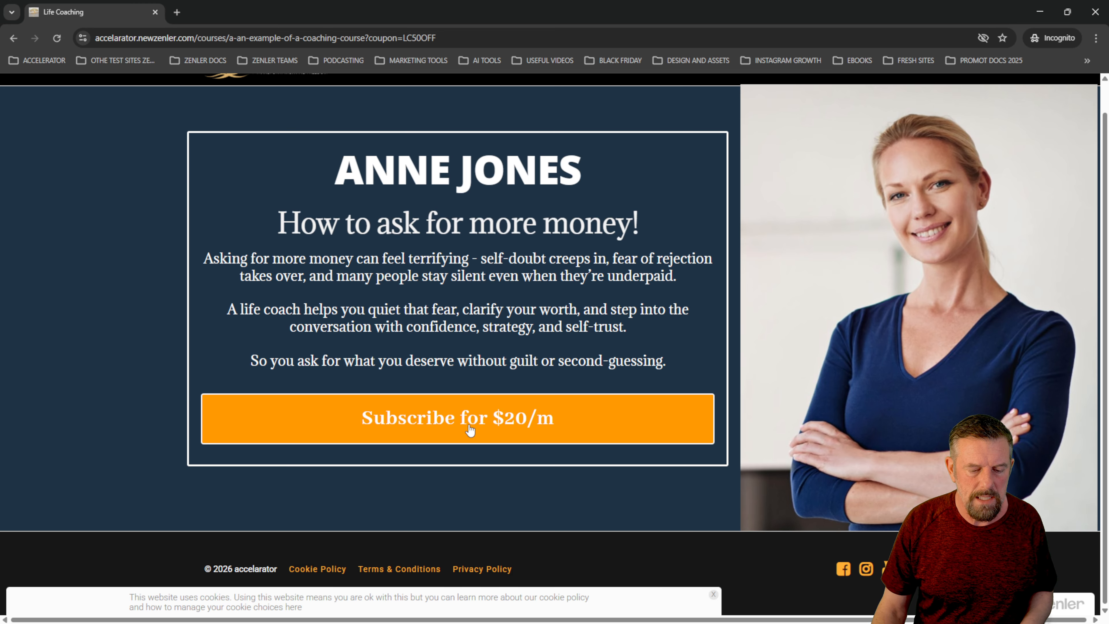
{"action": "left_click", "coordinate": [471, 422]}
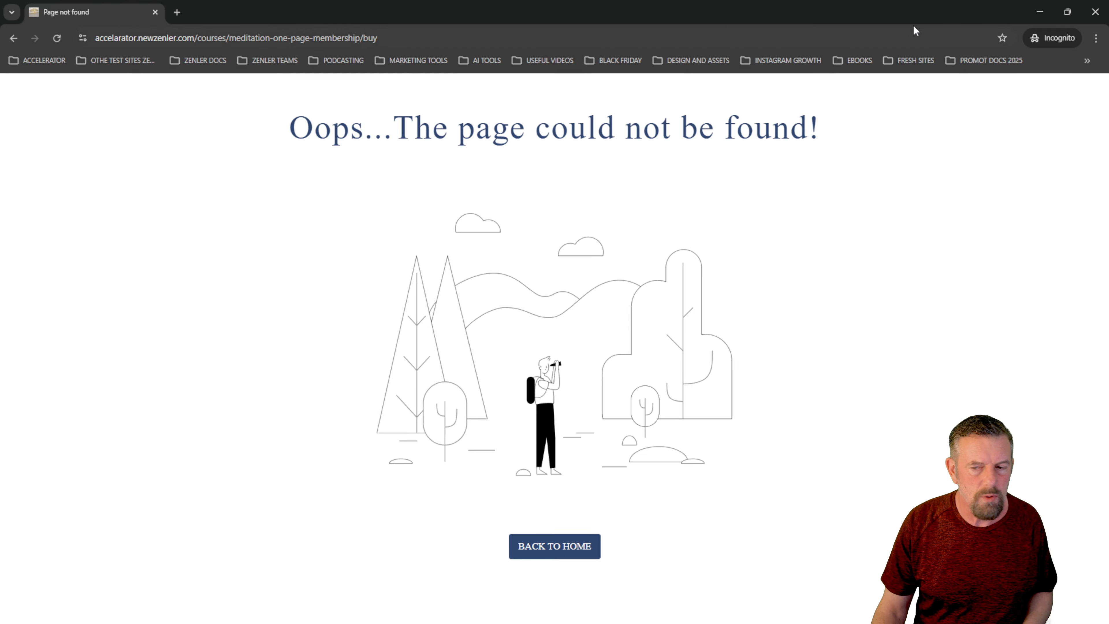
{"action": "left_click", "coordinate": [1040, 17]}
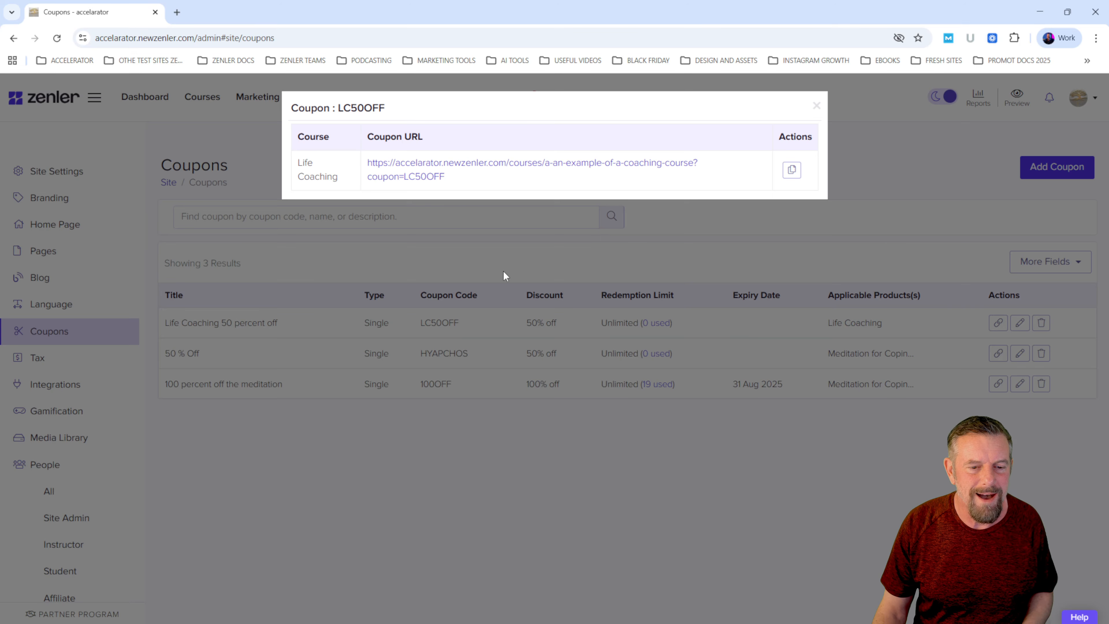
{"action": "left_click", "coordinate": [815, 107]}
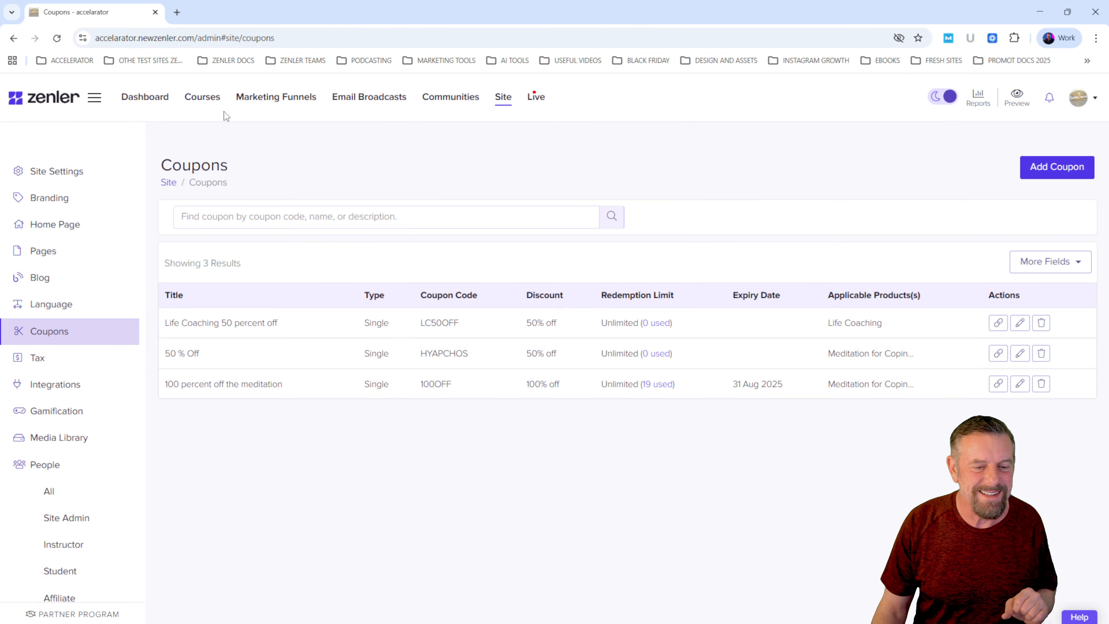
- Go to the Life Coaching course's pages, open its sales page in the editor and return to the course pages
{"action": "left_click", "coordinate": [202, 97]}
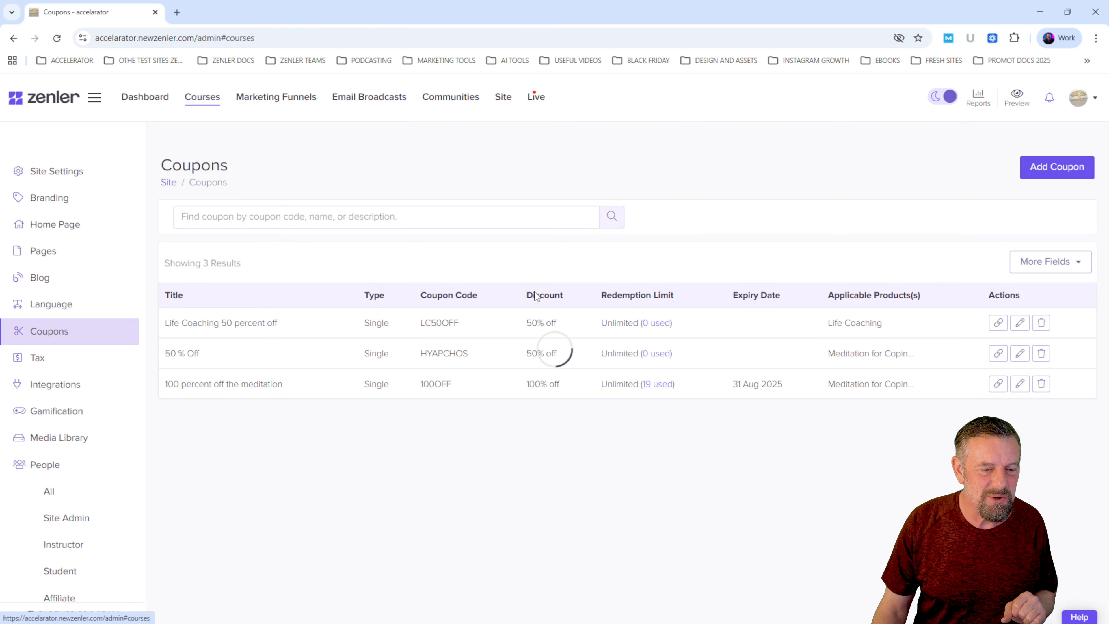
{"action": "left_click", "coordinate": [453, 413]}
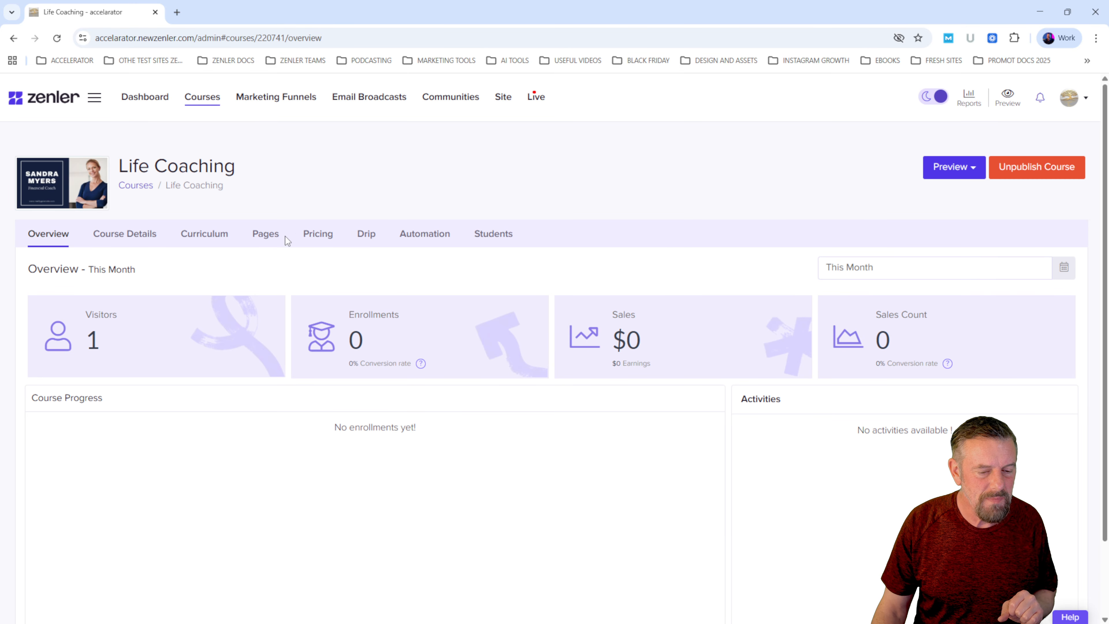
{"action": "left_click", "coordinate": [266, 235]}
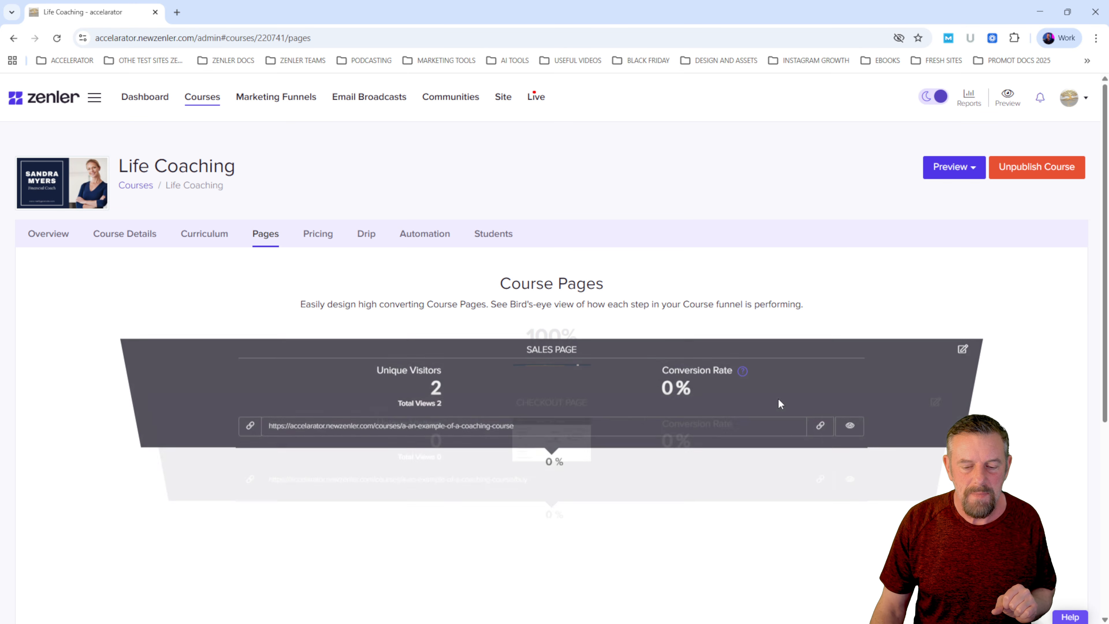
{"action": "left_click", "coordinate": [963, 362]}
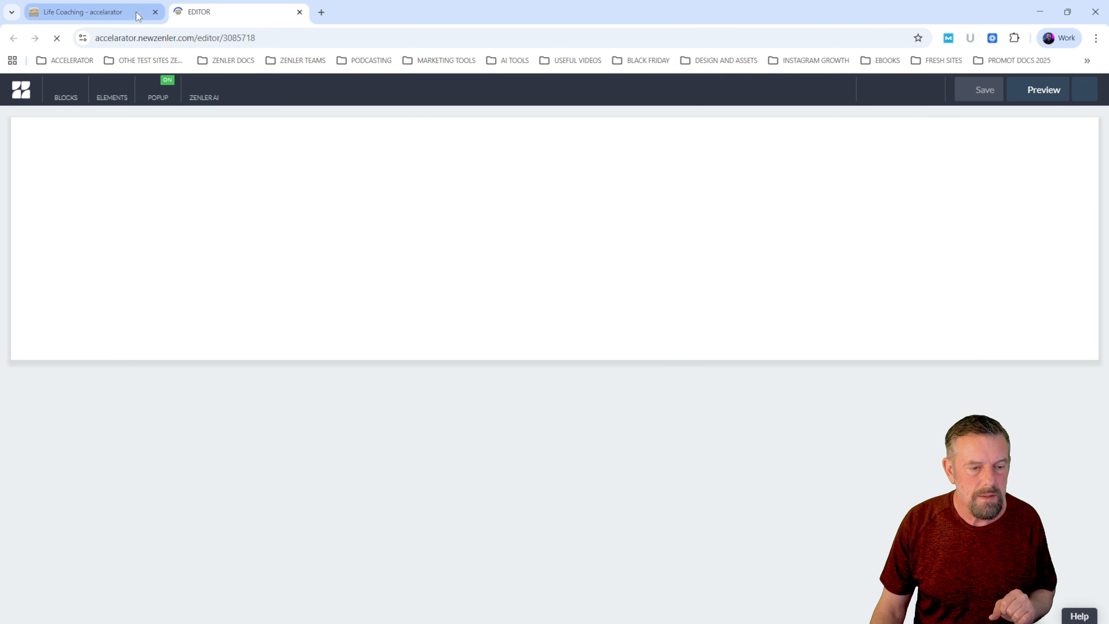
{"action": "left_click", "coordinate": [83, 11]}
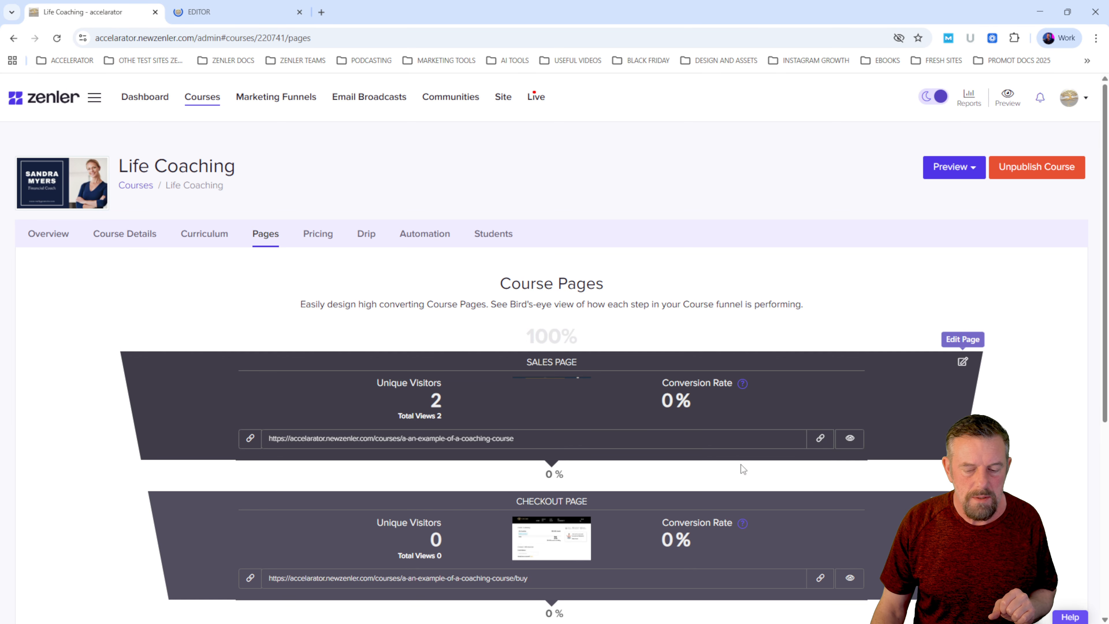
- Copy the Life Coaching checkout page's link, set it as the "Subscribe for $20/m" button's link on the sales page, and save
{"action": "left_click", "coordinate": [820, 577]}
{"action": "left_click", "coordinate": [236, 12]}
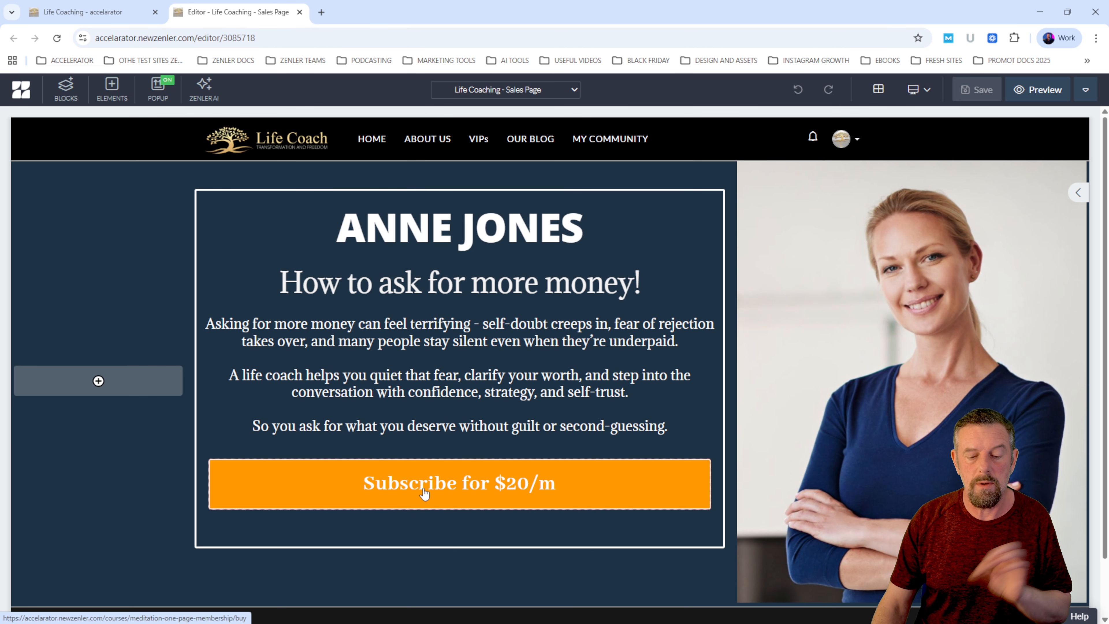
{"action": "left_click", "coordinate": [423, 490]}
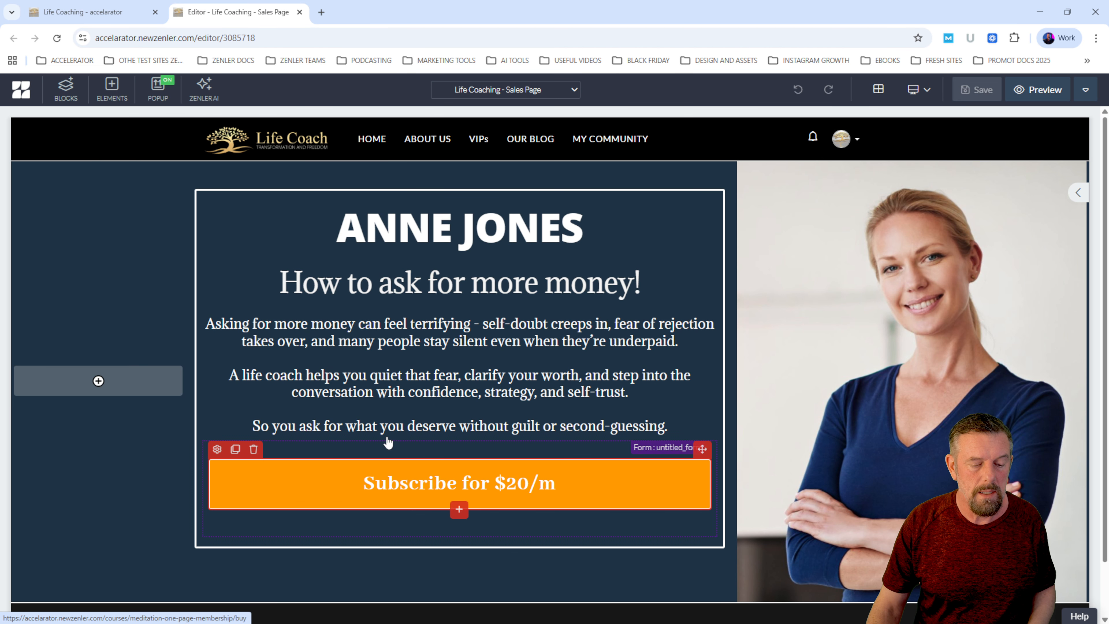
{"action": "left_click", "coordinate": [217, 449]}
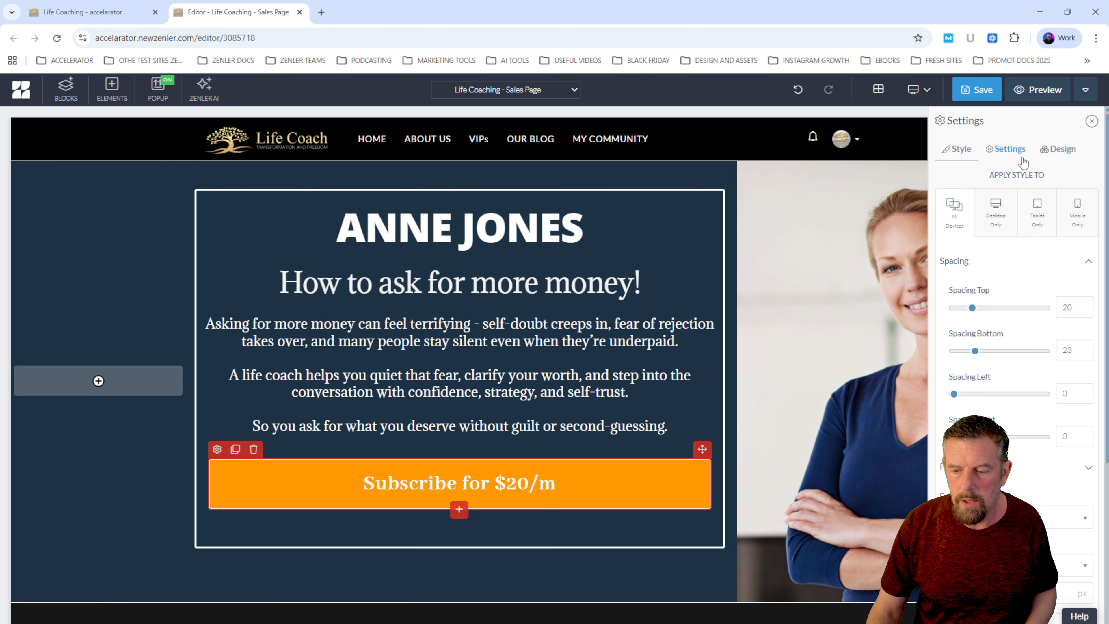
{"action": "left_click", "coordinate": [1004, 148]}
{"action": "triple_click", "coordinate": [1042, 285]}
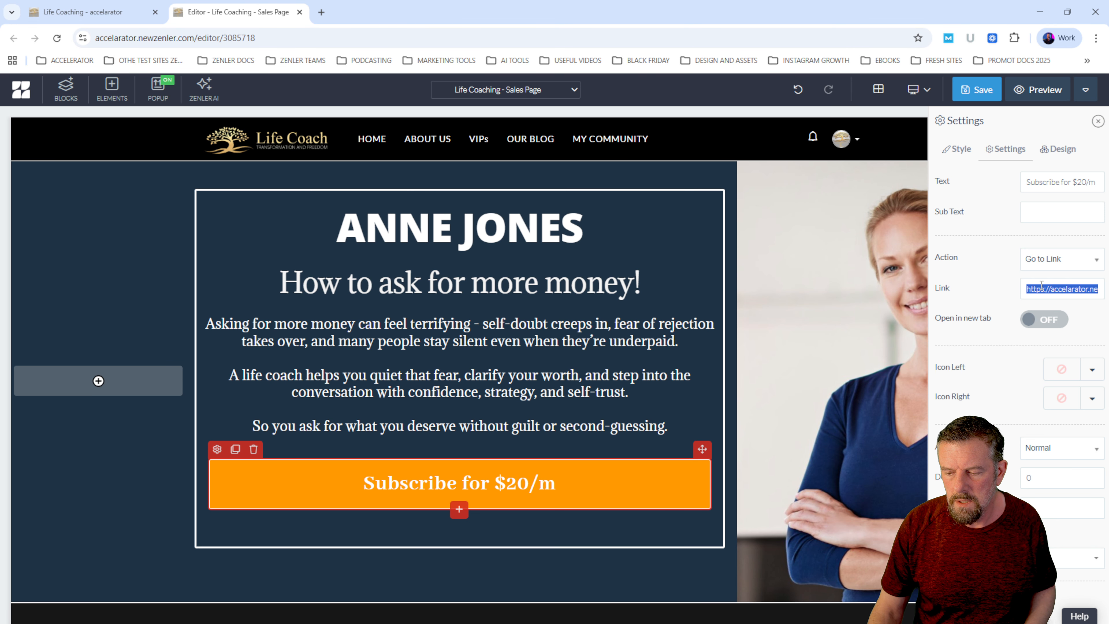
{"action": "key", "text": "ctrl+v"}
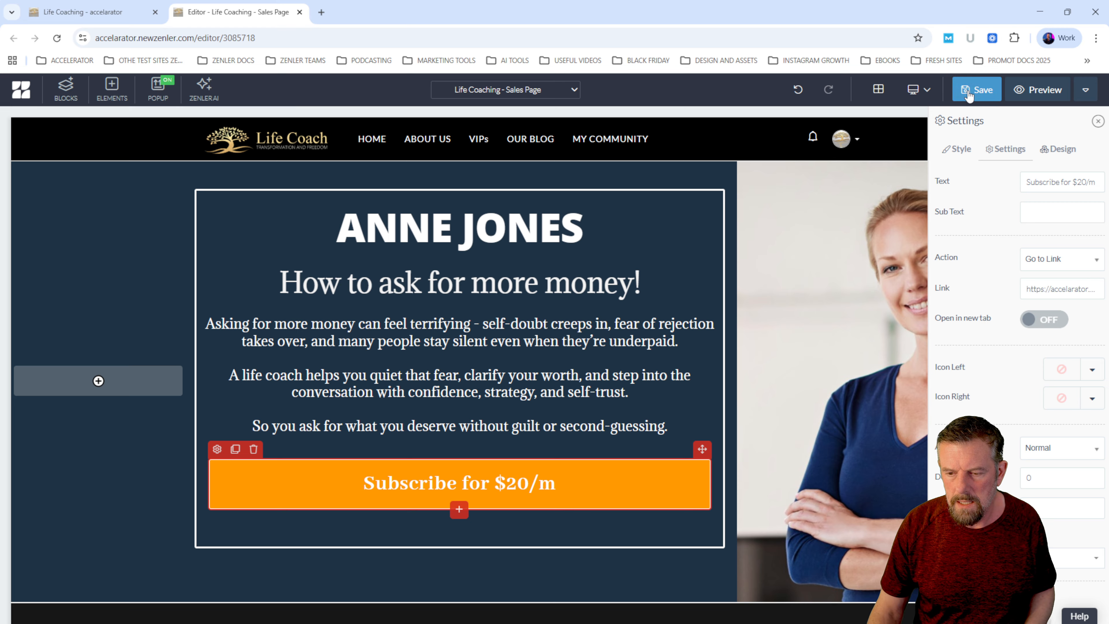
{"action": "left_click", "coordinate": [977, 90]}
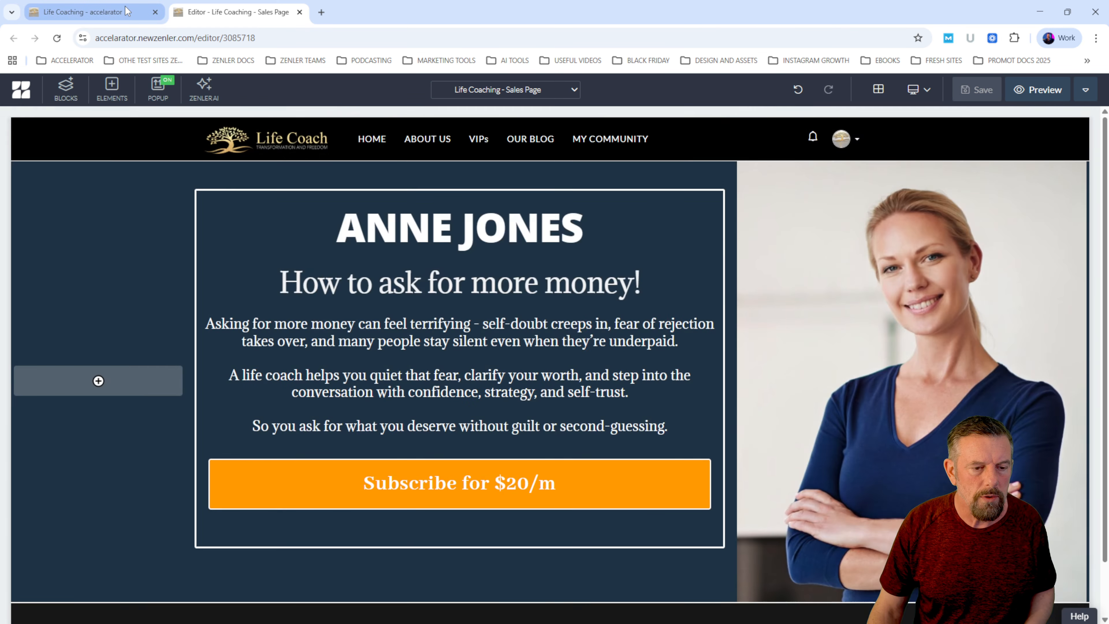
- Go back to the site's coupon list and copy the Life Coaching URL of the LC50OFF coupon
{"action": "left_click", "coordinate": [139, 17]}
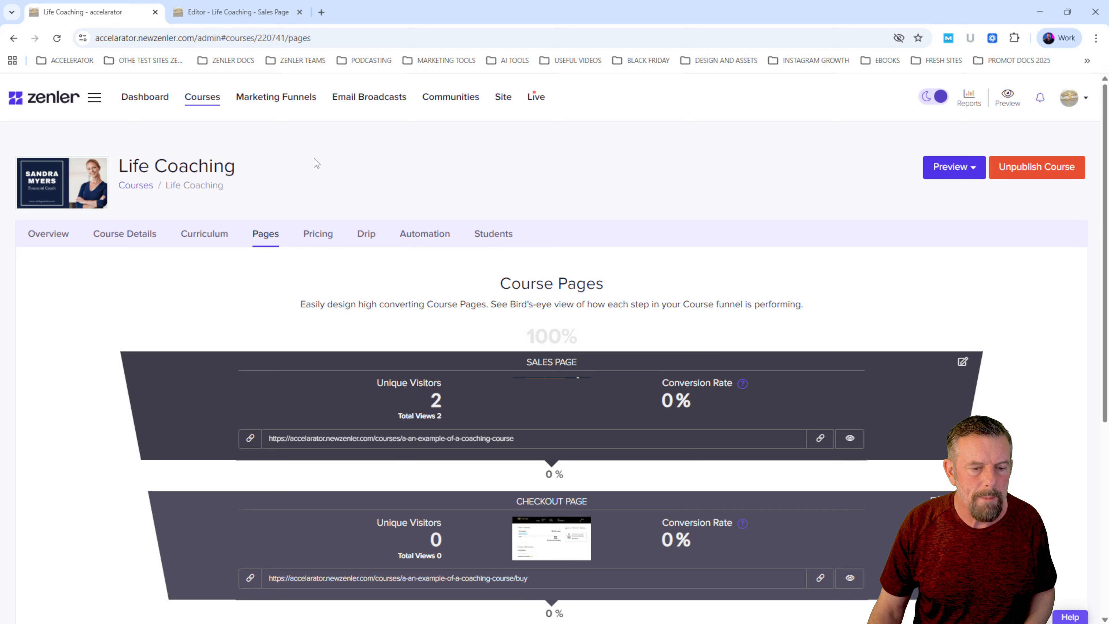
{"action": "left_click", "coordinate": [503, 97]}
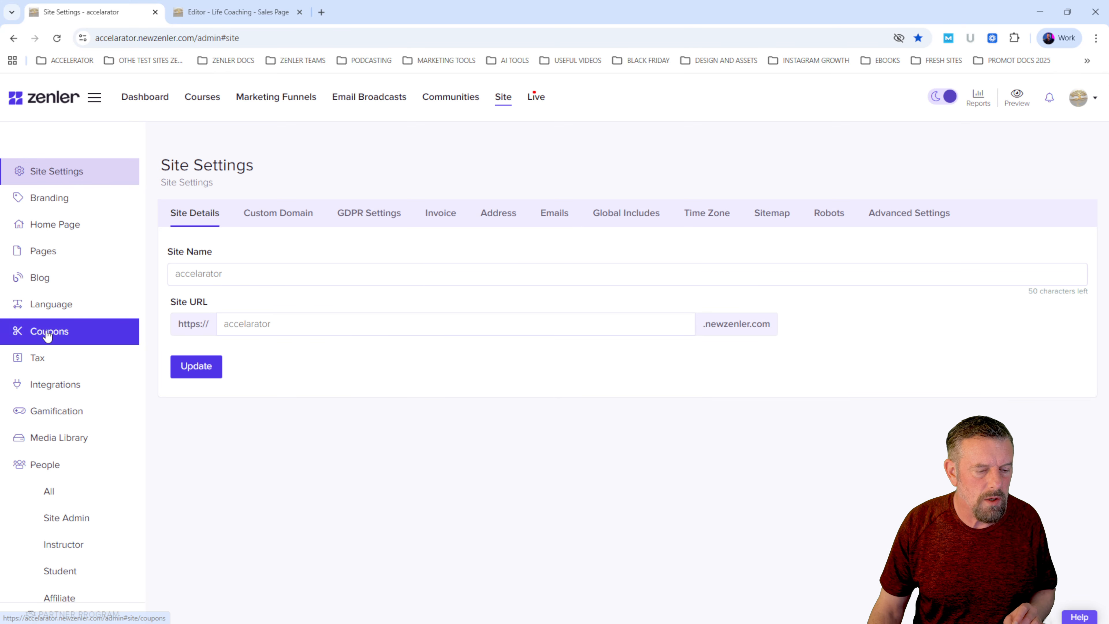
{"action": "left_click", "coordinate": [32, 333]}
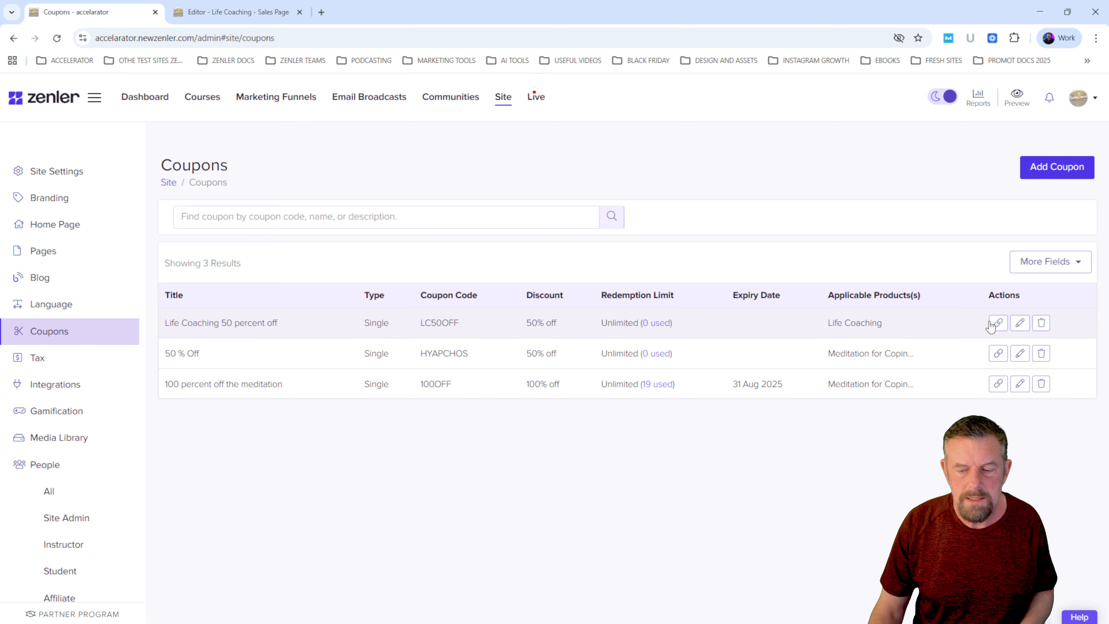
{"action": "left_click", "coordinate": [998, 324]}
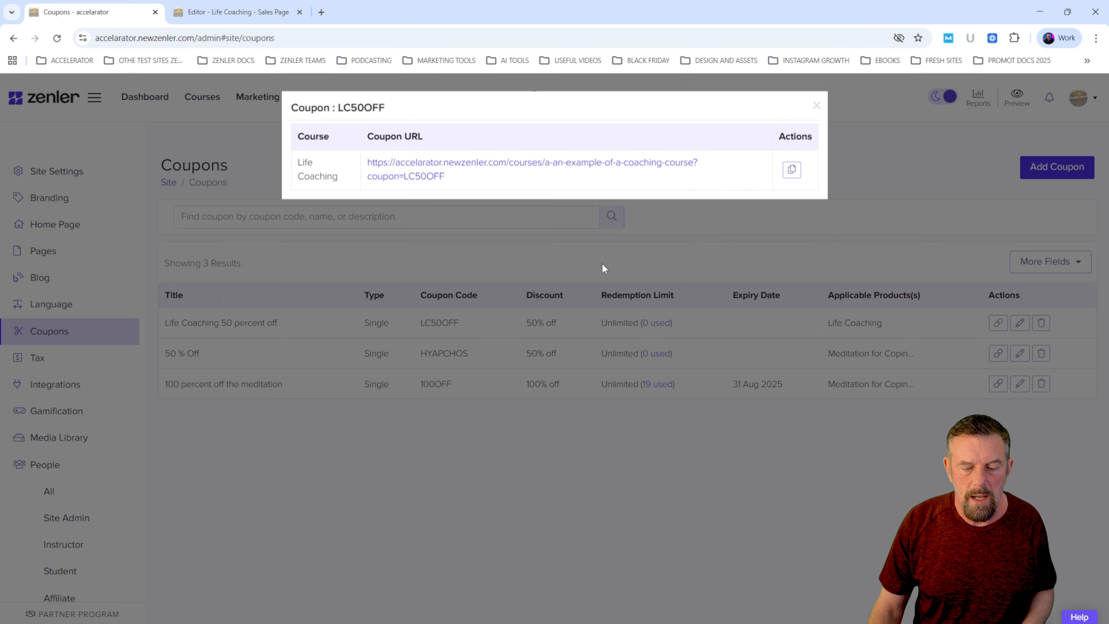
{"action": "left_click_drag", "start_coordinate": [479, 176], "coordinate": [371, 164]}
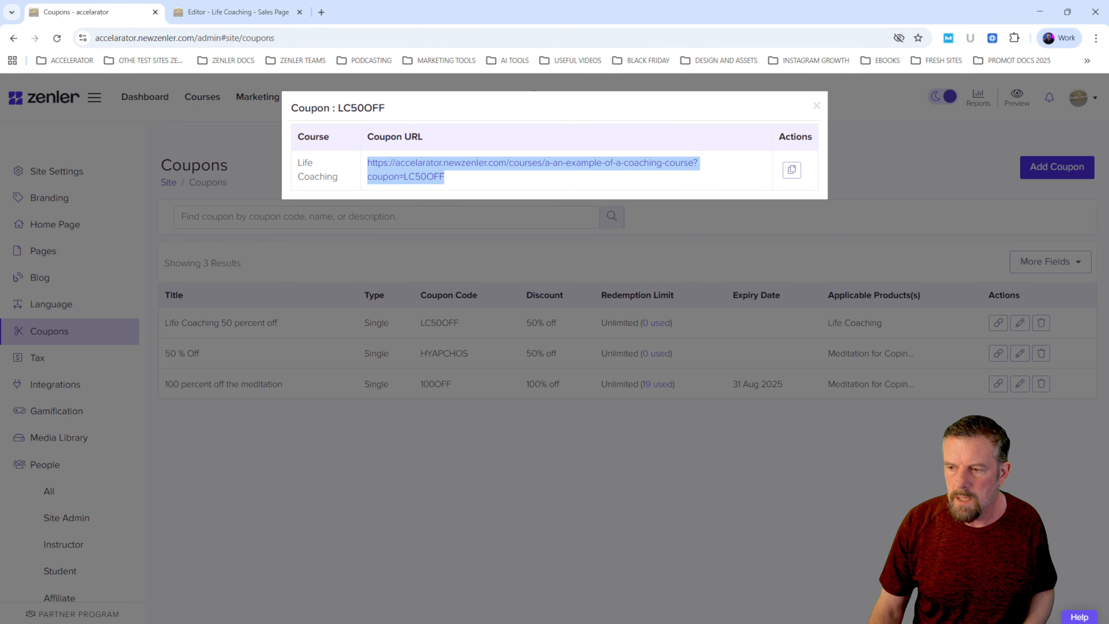
- Switch to the incognito window and load the copied LC50OFF coupon URL in place of the current page
{"action": "key", "text": "alt+Tab"}
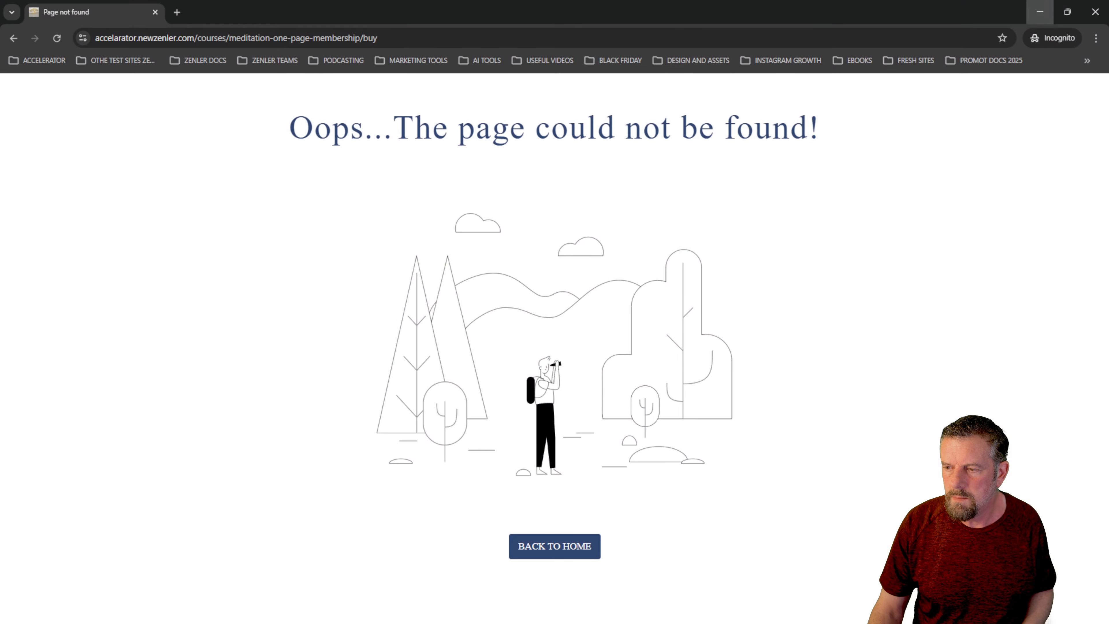
{"action": "key", "text": "ctrl+l"}
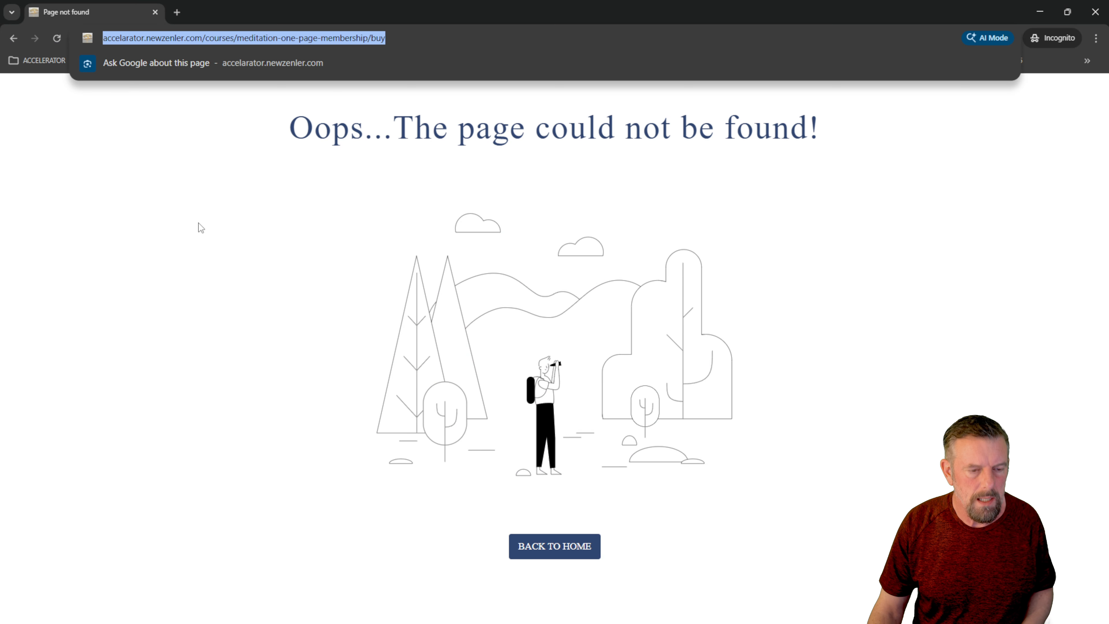
{"action": "key", "text": "ctrl+v"}
{"action": "key", "text": "Return"}
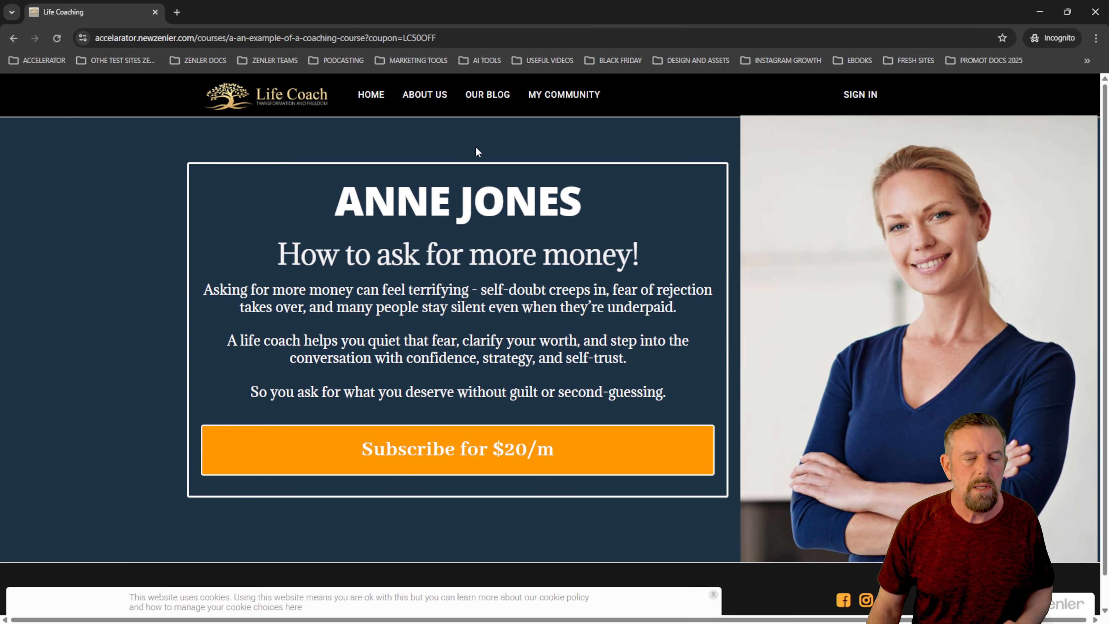
- Examine the coupon parameter at the end of the sales page's address and look over the page
{"action": "double_click", "coordinate": [367, 33]}
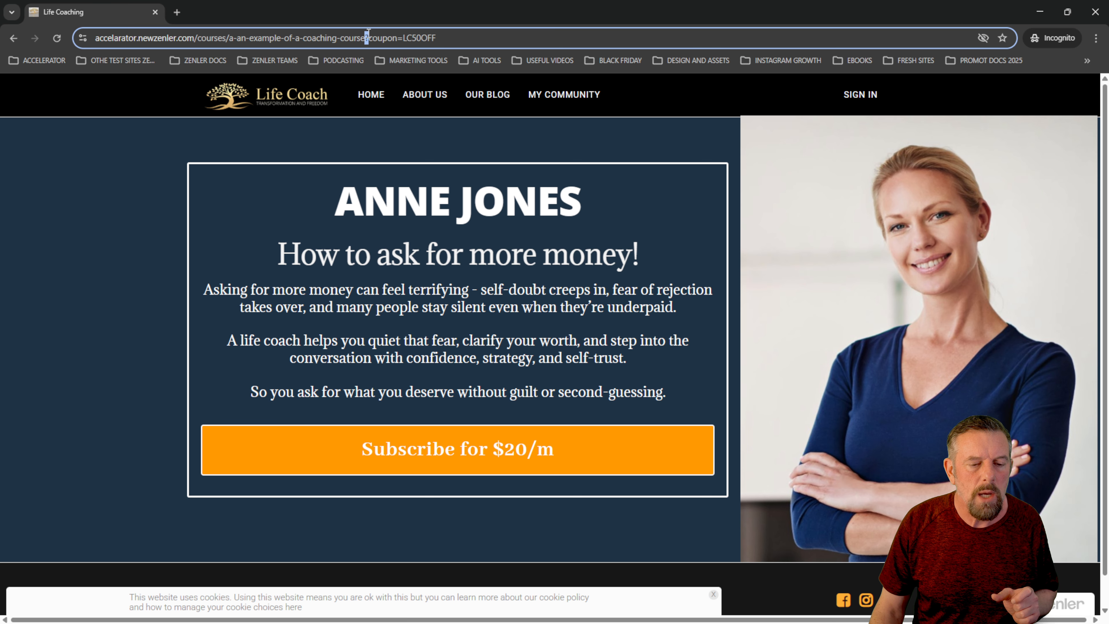
{"action": "left_click_drag", "start_coordinate": [368, 33], "coordinate": [479, 32]}
{"action": "left_click", "coordinate": [482, 37]}
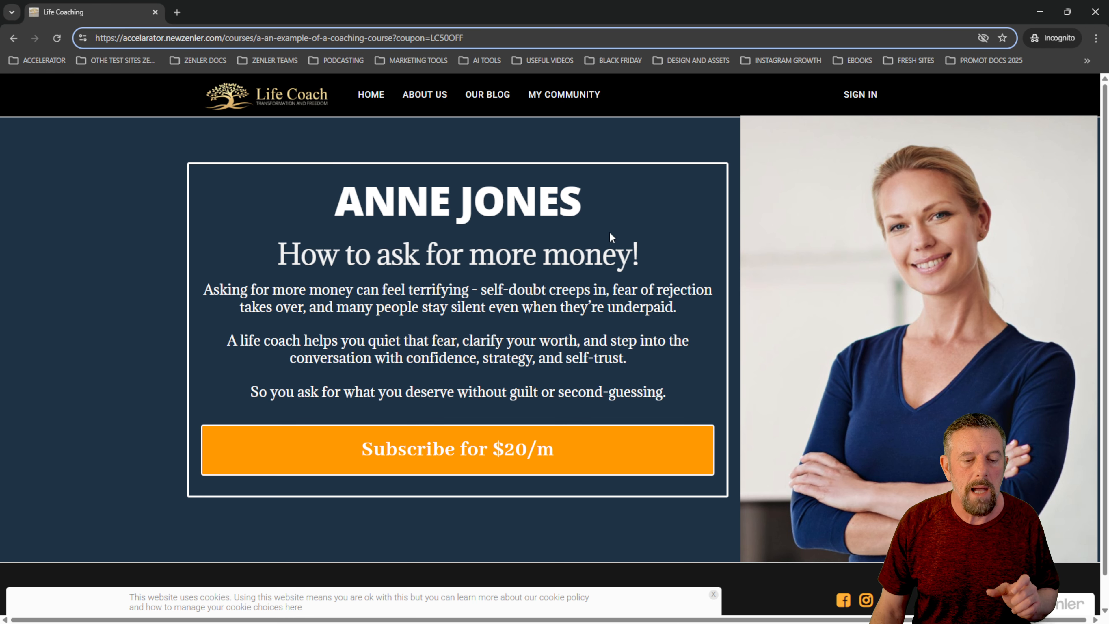
{"action": "scroll", "coordinate": [611, 236], "scroll_direction": "down", "scroll_amount": 2}
{"action": "scroll", "coordinate": [622, 272], "scroll_direction": "up", "scroll_amount": 2}
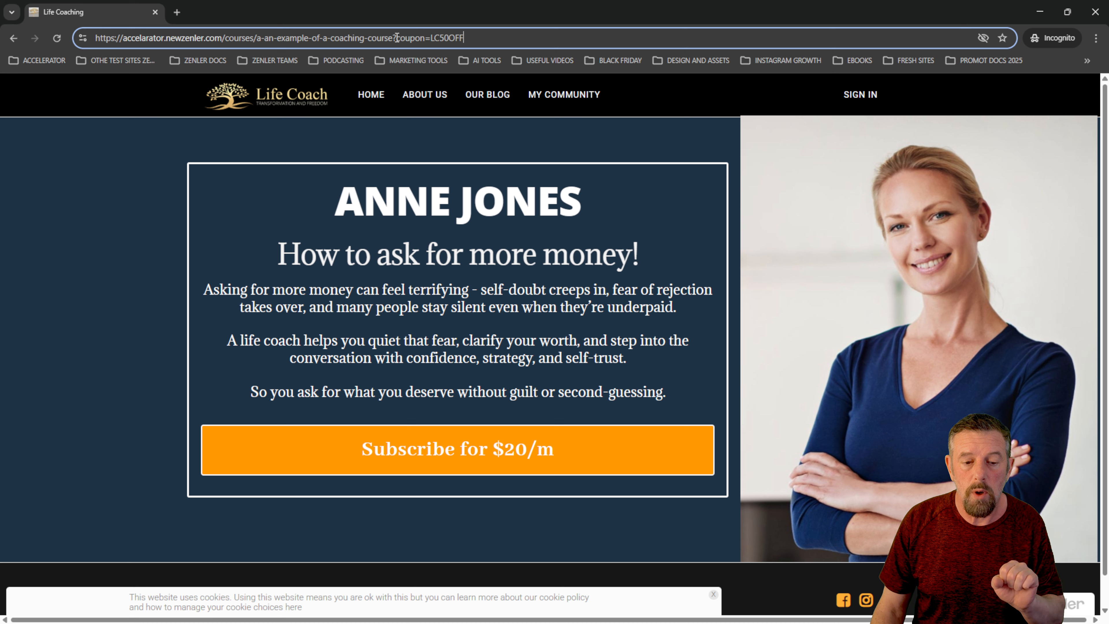
{"action": "left_click_drag", "start_coordinate": [397, 38], "coordinate": [581, 36]}
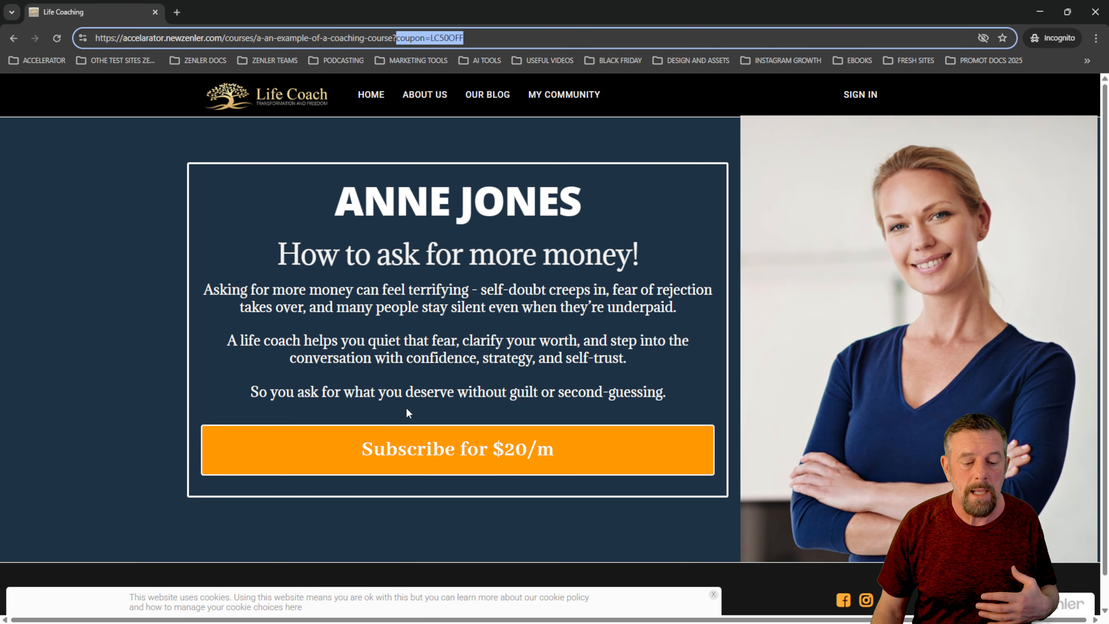
- Follow the "Subscribe for $20/m" link to checkout and check the discount and applied coupon code in the order summary
{"action": "left_click", "coordinate": [436, 454]}
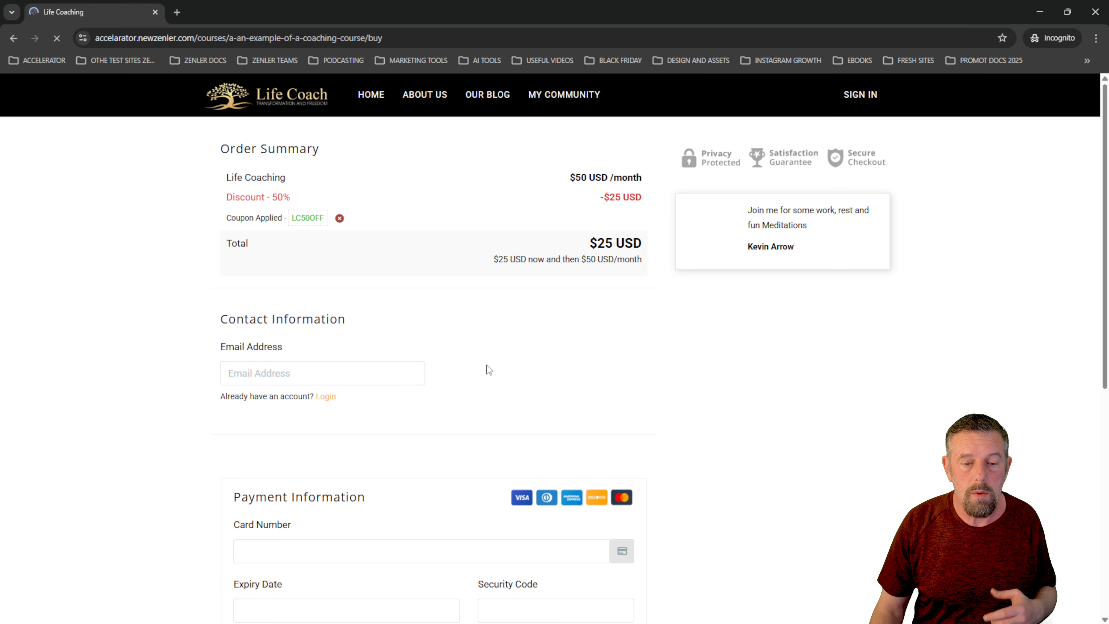
{"action": "left_click_drag", "start_coordinate": [598, 199], "coordinate": [640, 197]}
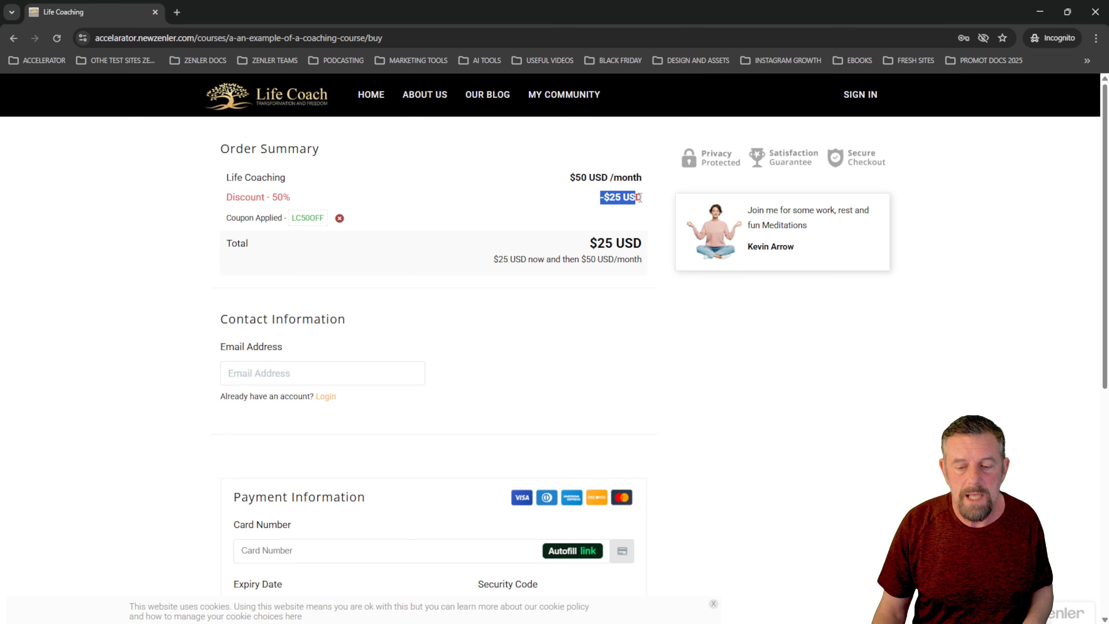
{"action": "left_click", "coordinate": [719, 388]}
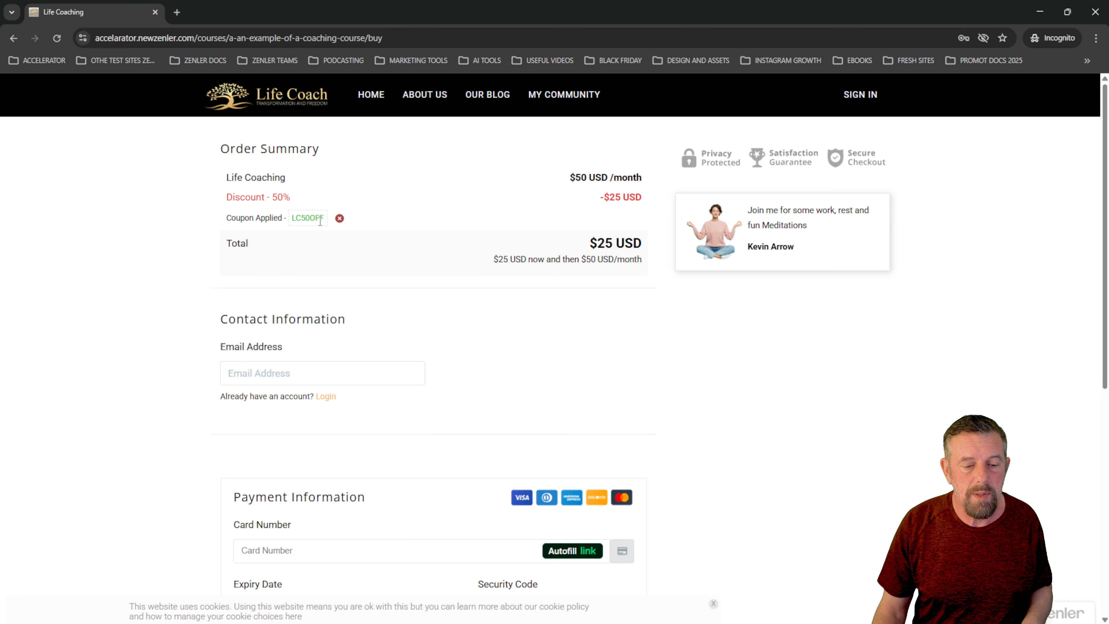
{"action": "left_click_drag", "start_coordinate": [314, 218], "coordinate": [294, 217]}
{"action": "left_click", "coordinate": [610, 354]}
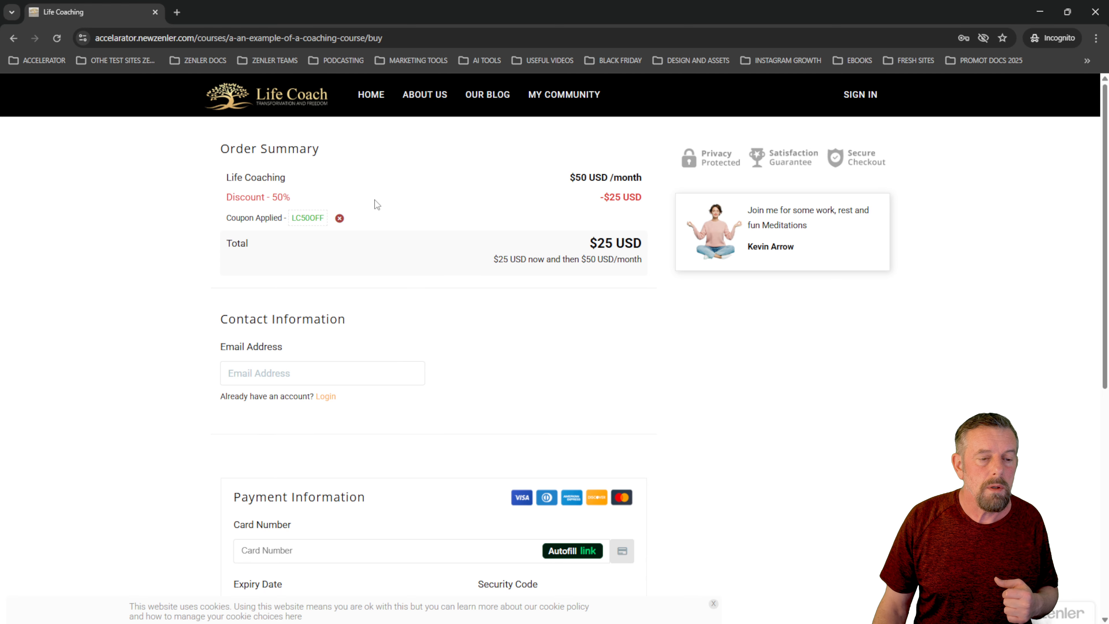
- Close the incognito window, open the LC50OFF coupon URL in a regular tab, and return to the coupon list without the URL dialog
{"action": "left_click", "coordinate": [1097, 13]}
{"action": "left_click", "coordinate": [411, 174]}
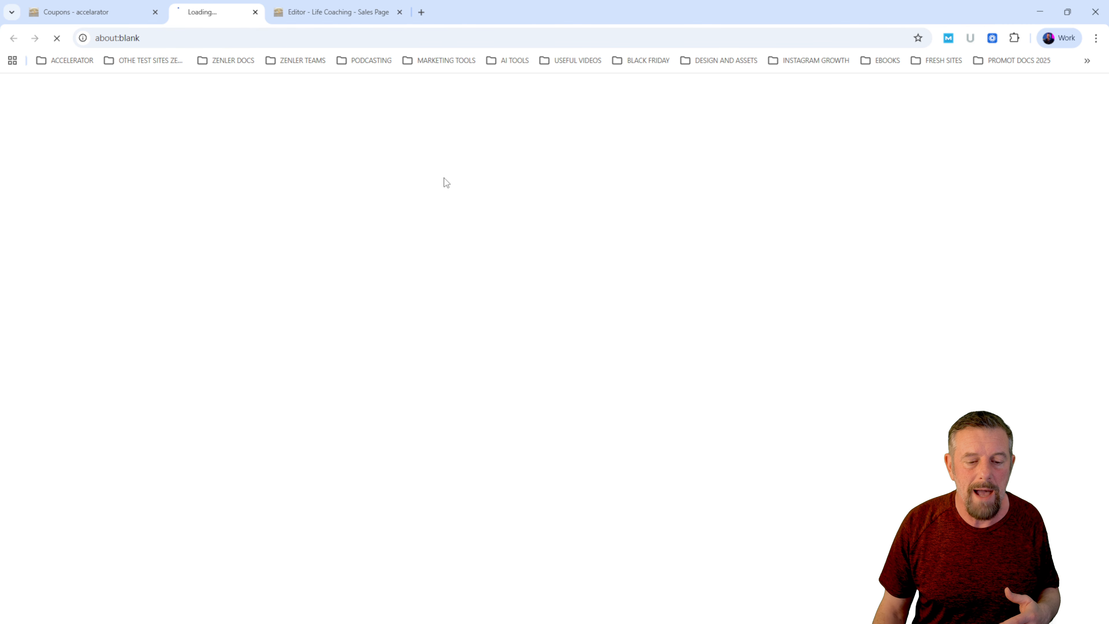
{"action": "left_click", "coordinate": [77, 12]}
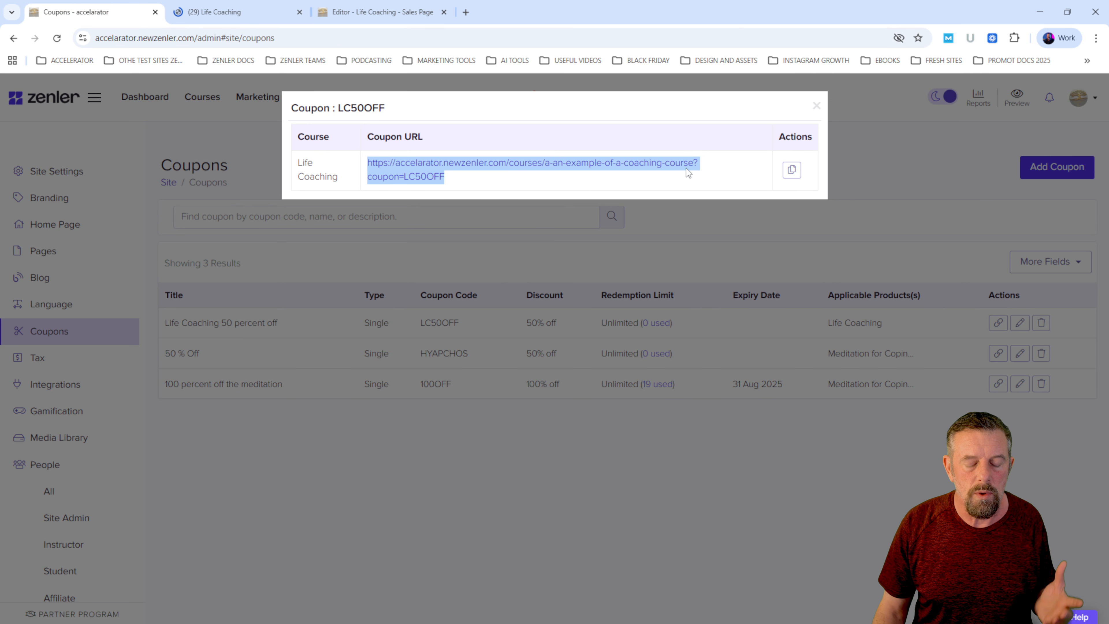
{"action": "left_click", "coordinate": [816, 107]}
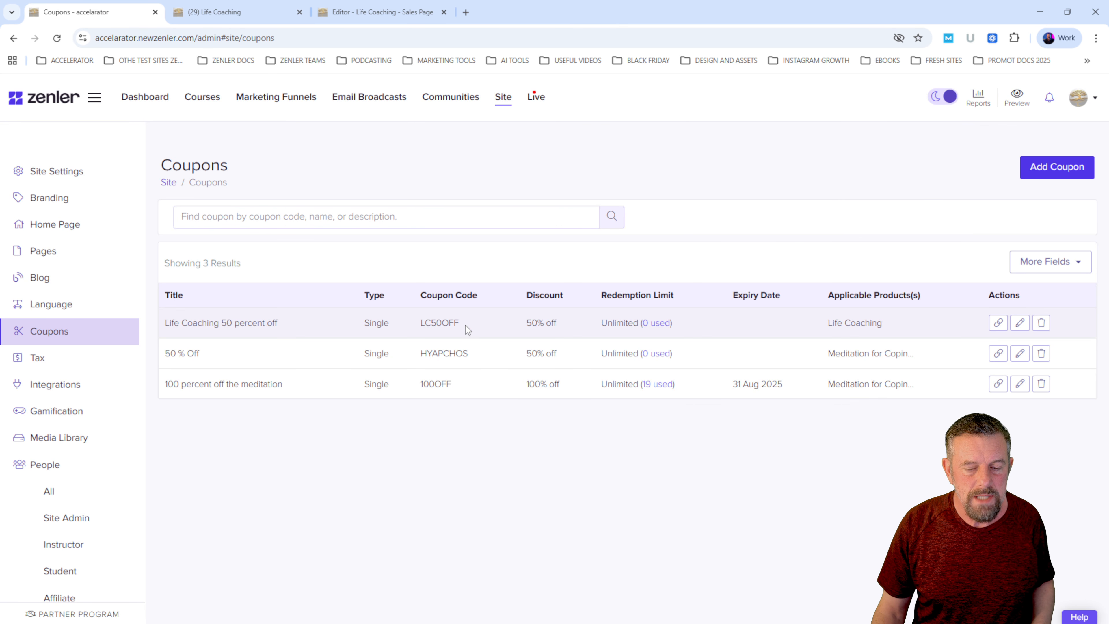
{"action": "left_click_drag", "start_coordinate": [465, 326], "coordinate": [419, 323]}
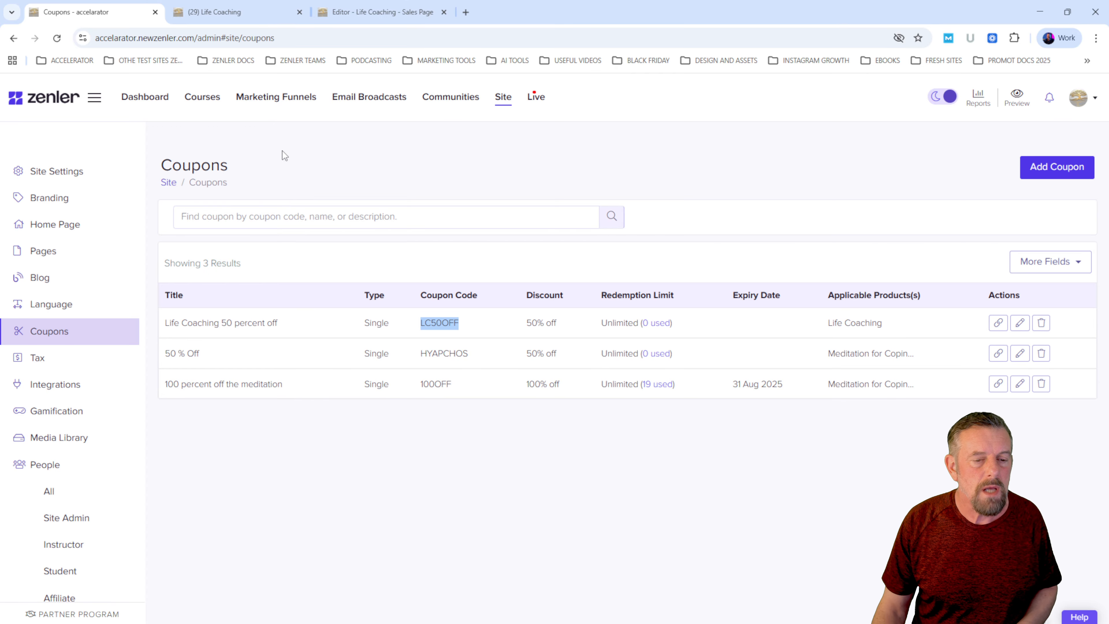
- Remove the coupon parameter from the Life Coaching sales page's address, reload it, and copy the plain page URL
{"action": "left_click", "coordinate": [240, 18]}
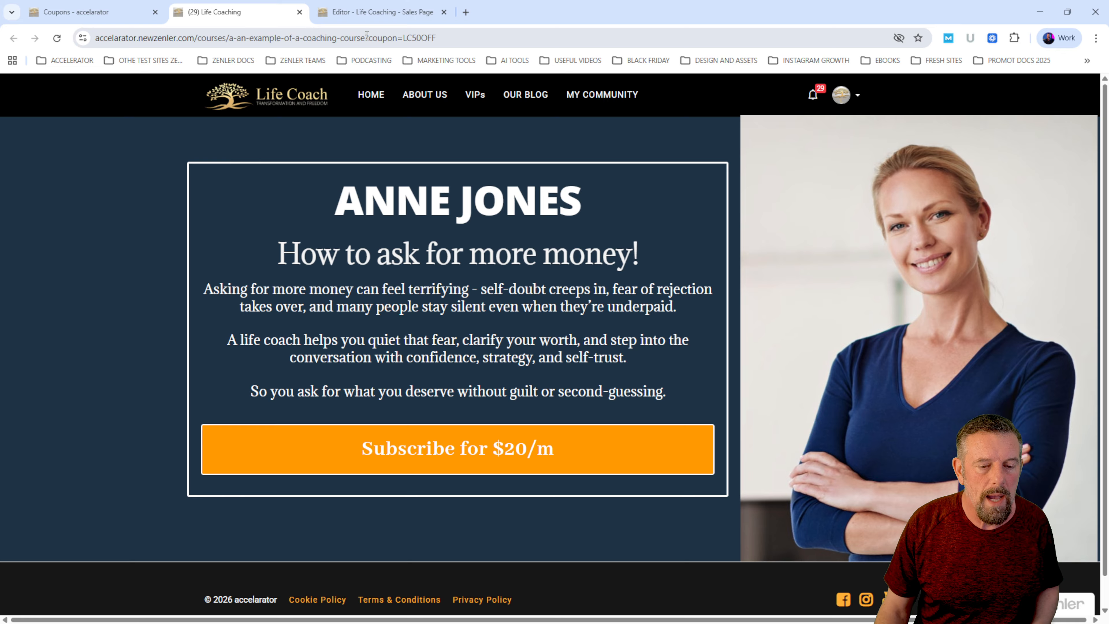
{"action": "left_click_drag", "start_coordinate": [367, 38], "coordinate": [437, 37]}
{"action": "key", "text": "BackSpace"}
{"action": "key", "text": "Return"}
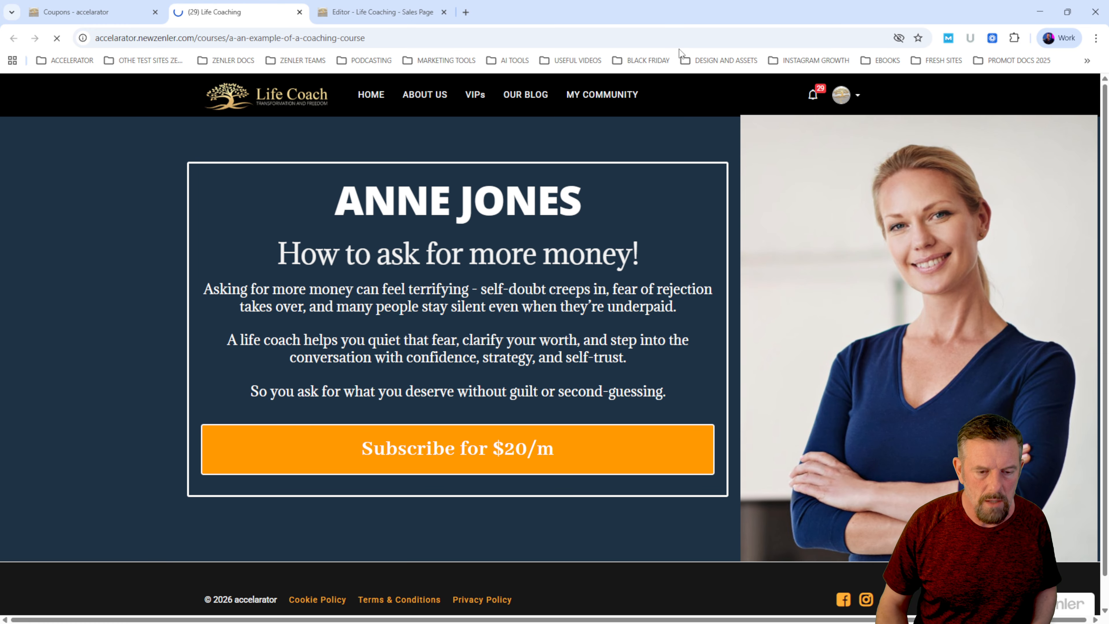
{"action": "left_click", "coordinate": [379, 46]}
{"action": "key", "text": "ctrl+c"}
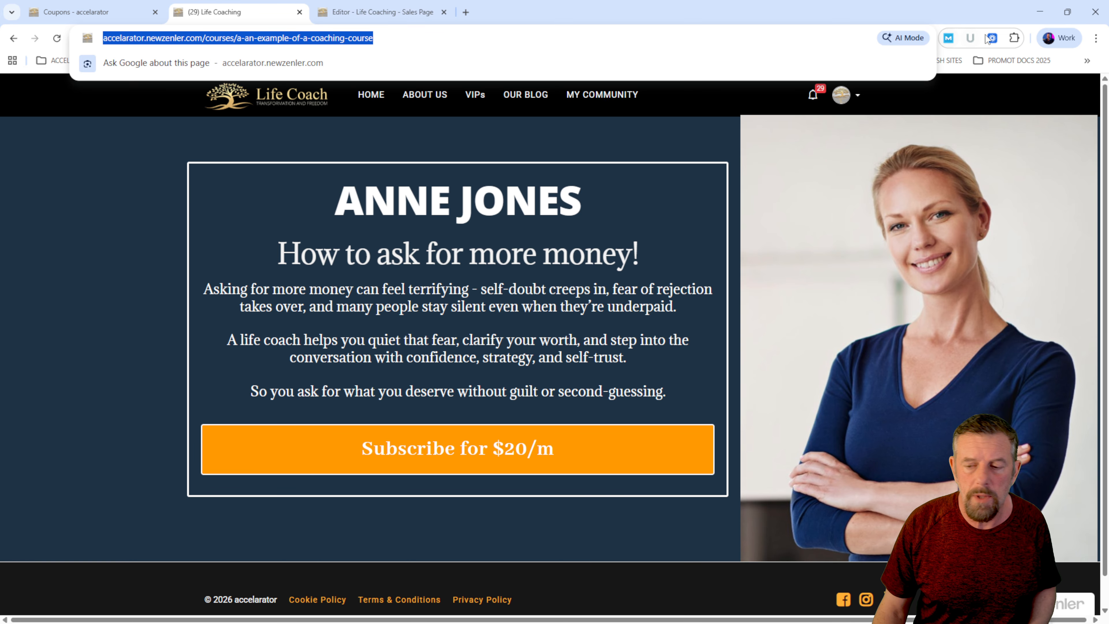
- Load the plain Life Coaching sales page URL in a new incognito window and follow its subscribe link to checkout
{"action": "left_click", "coordinate": [1096, 38]}
{"action": "left_click", "coordinate": [1025, 100]}
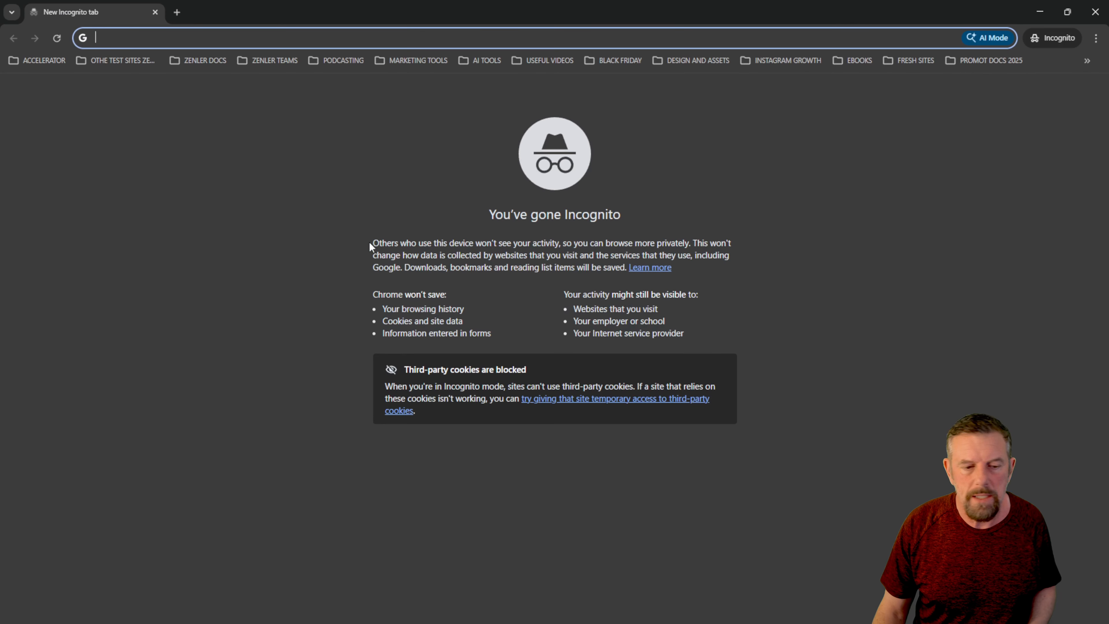
{"action": "key", "text": "ctrl+v"}
{"action": "key", "text": "Return"}
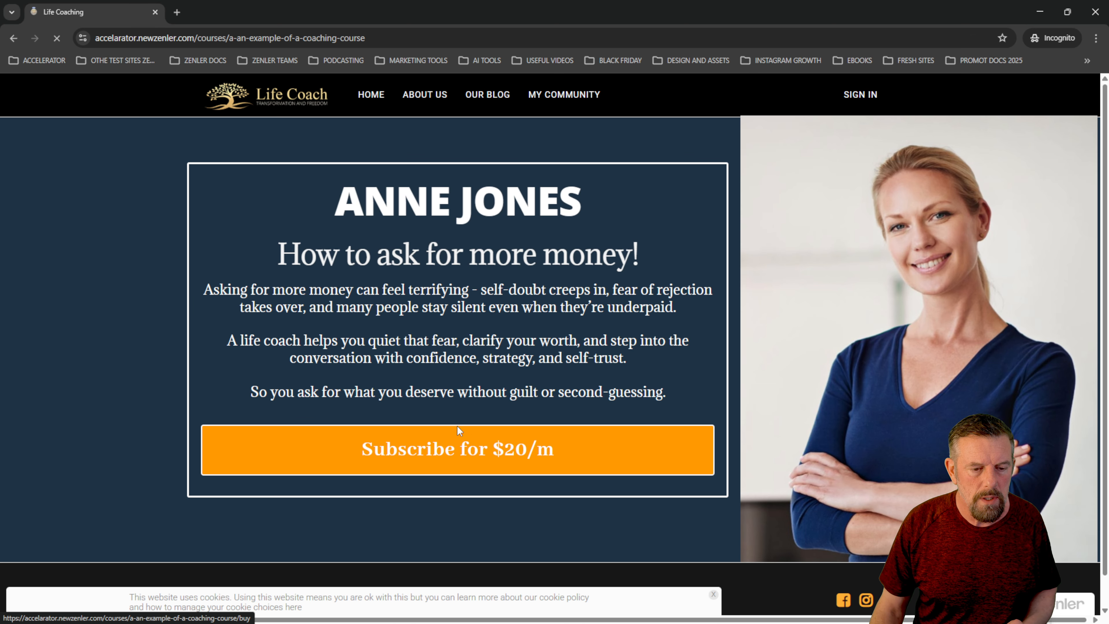
{"action": "left_click", "coordinate": [458, 428]}
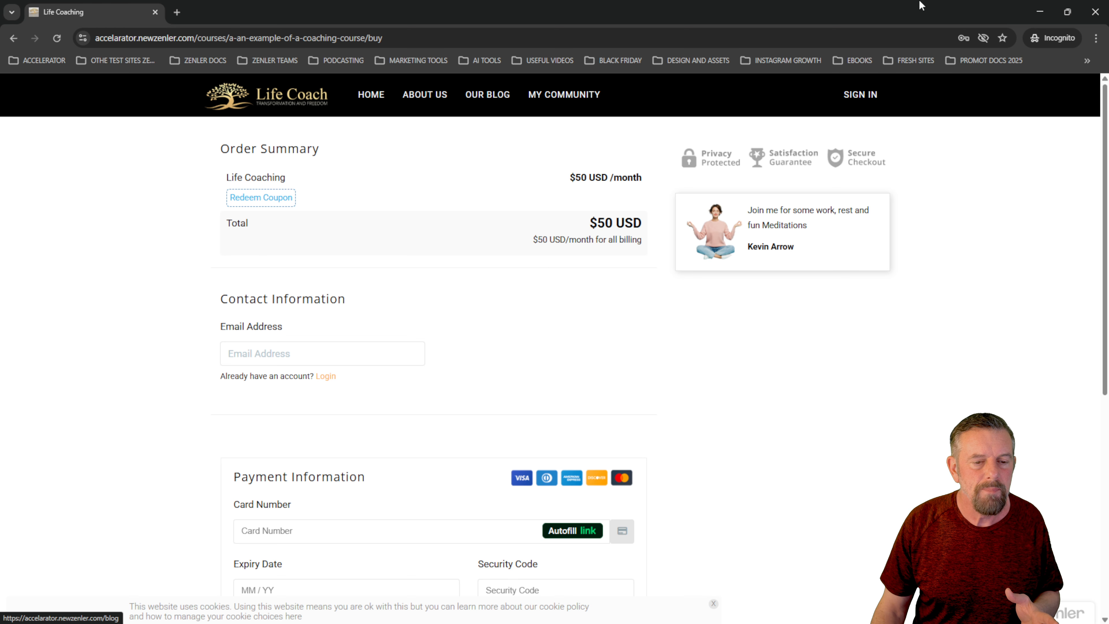
- Copy the coupon code LC50OFF from the coupon list and return to the incognito checkout page
{"action": "left_click", "coordinate": [1040, 12]}
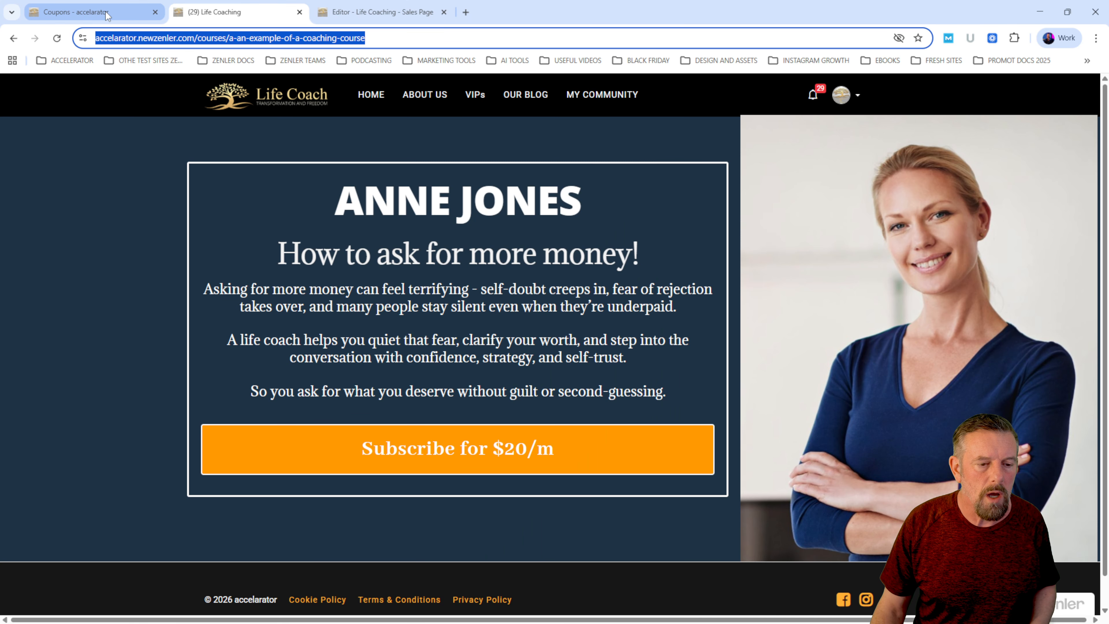
{"action": "left_click", "coordinate": [87, 12]}
{"action": "left_click_drag", "start_coordinate": [469, 324], "coordinate": [426, 322]}
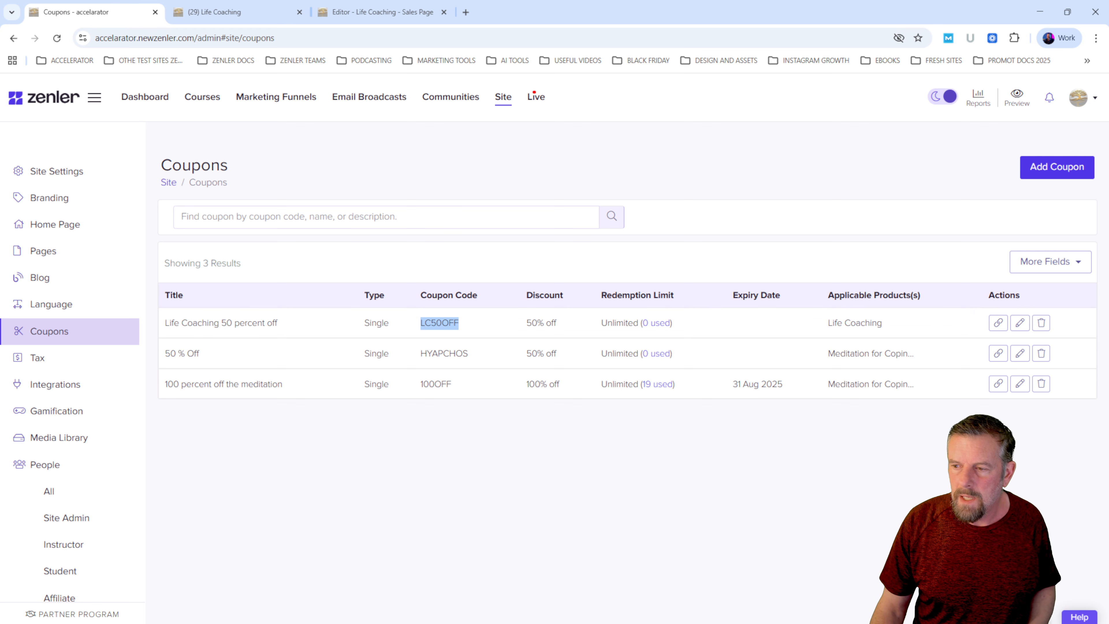
{"action": "key", "text": "alt+Tab"}
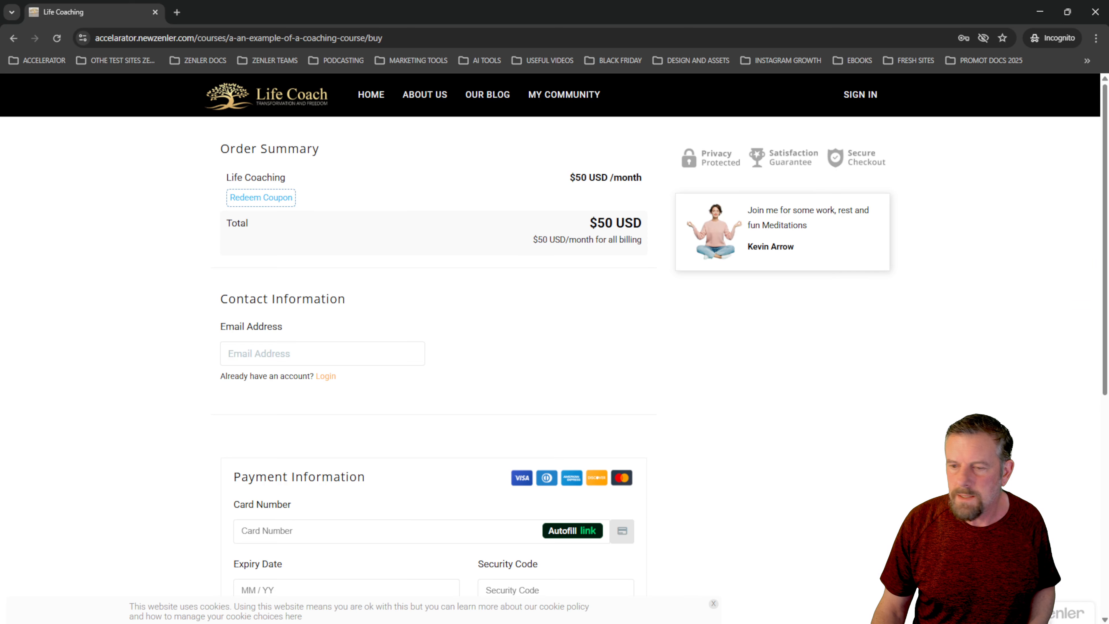
- Redeem the coupon code LC50OFF in the Life Coaching order summary and examine the discount
{"action": "left_click", "coordinate": [262, 195]}
{"action": "left_click", "coordinate": [286, 205]}
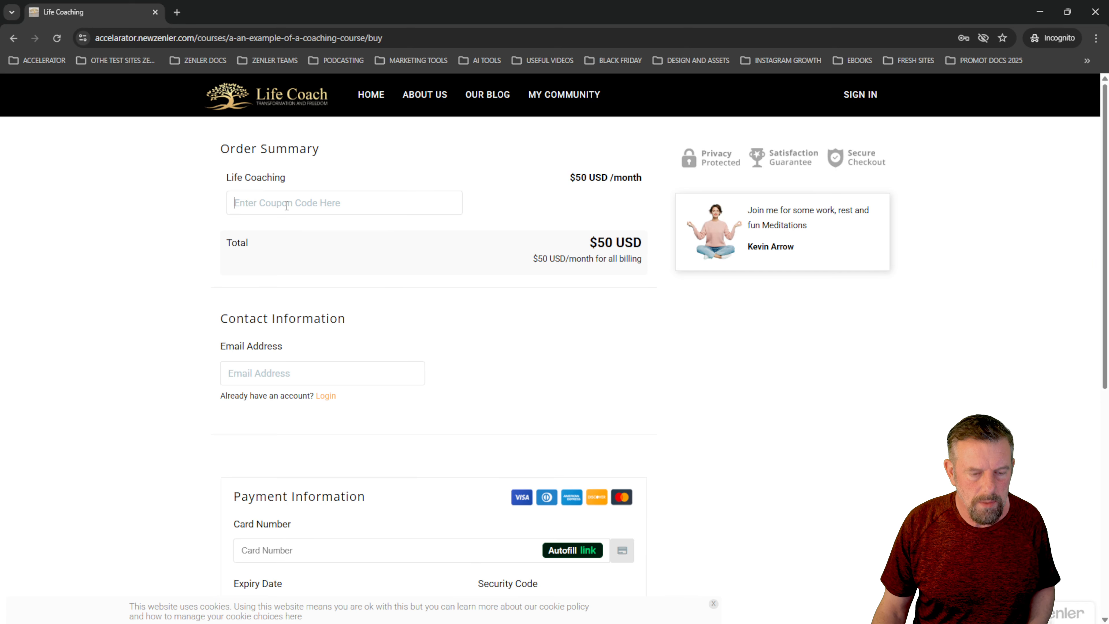
{"action": "type", "text": "LC50OFF"}
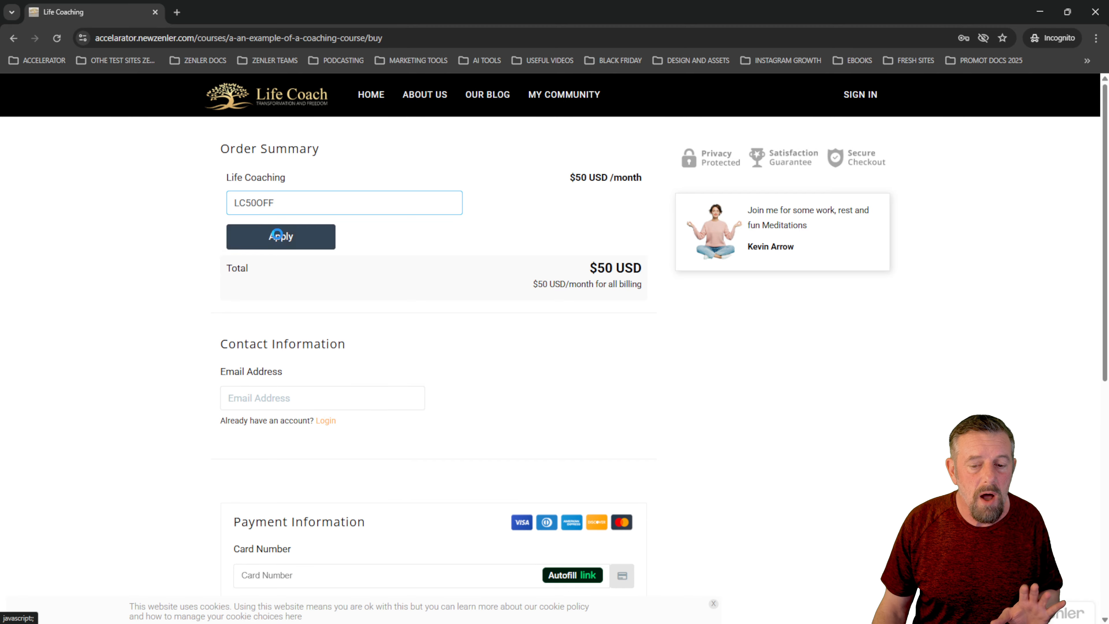
{"action": "left_click", "coordinate": [279, 236]}
{"action": "left_click_drag", "start_coordinate": [599, 197], "coordinate": [644, 199]}
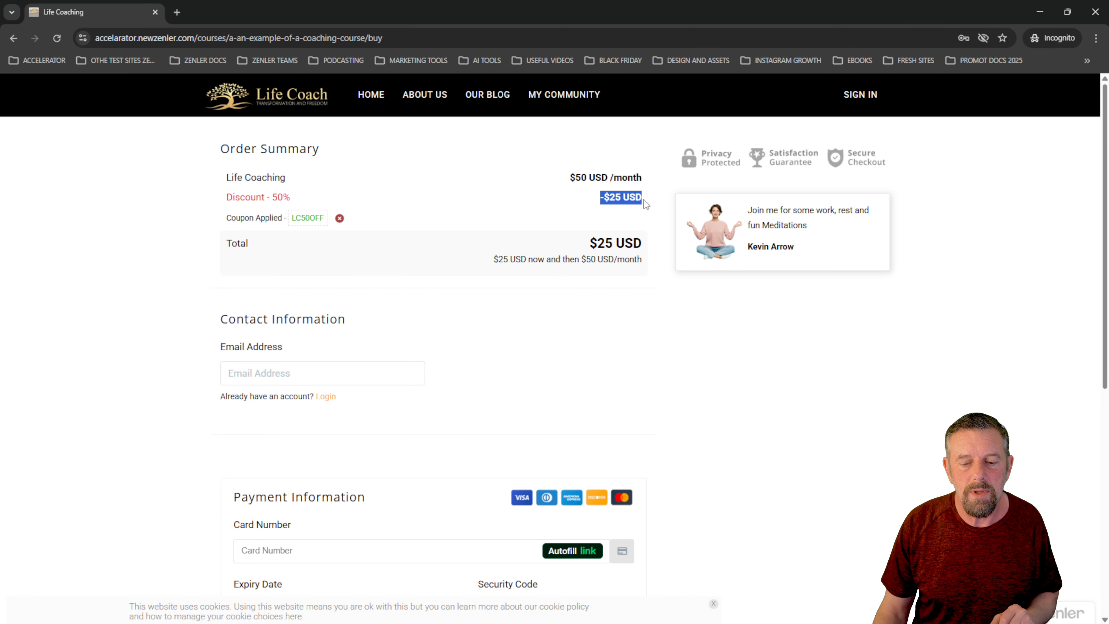
{"action": "left_click", "coordinate": [713, 399]}
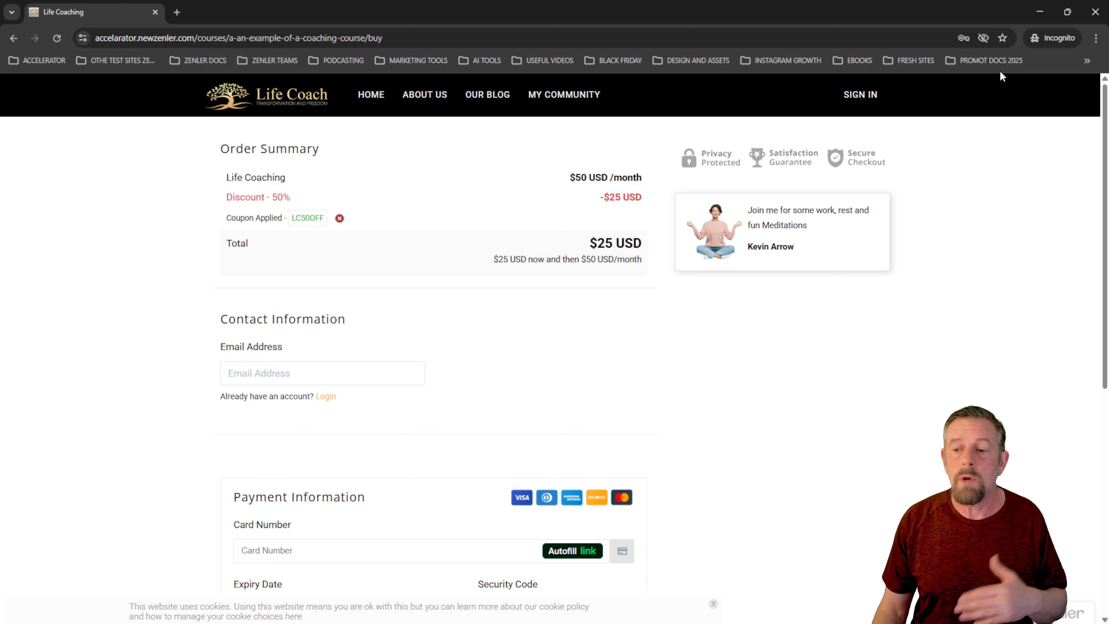
- Close the incognito window and follow the subscribe link on the regular tab's Life Coaching sales page to checkout
{"action": "left_click", "coordinate": [1096, 12]}
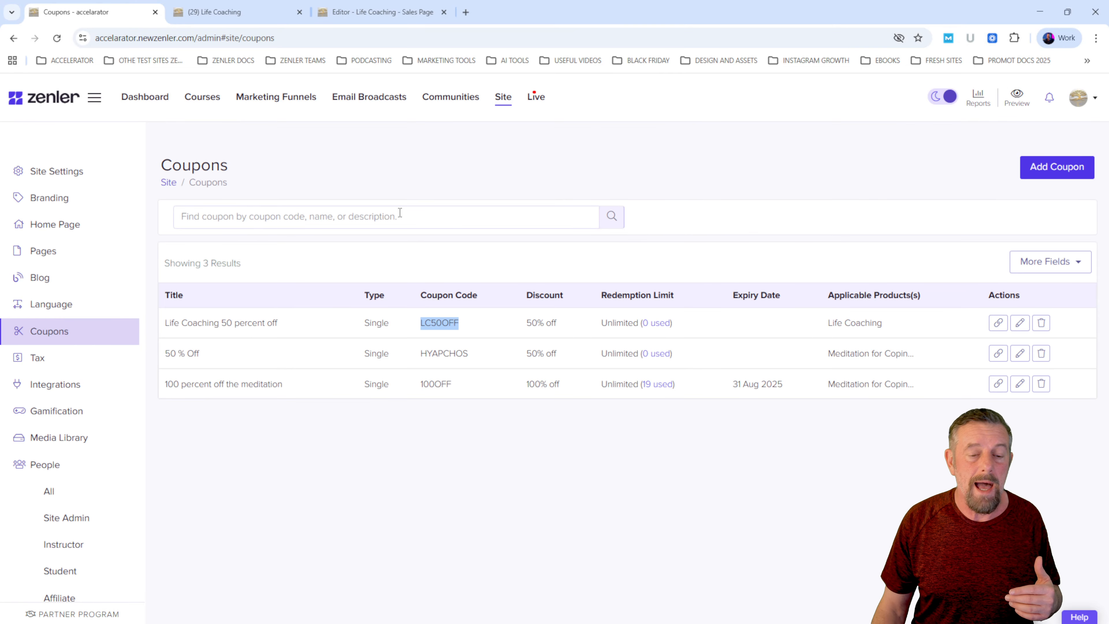
{"action": "left_click", "coordinate": [235, 12]}
{"action": "left_click", "coordinate": [436, 459]}
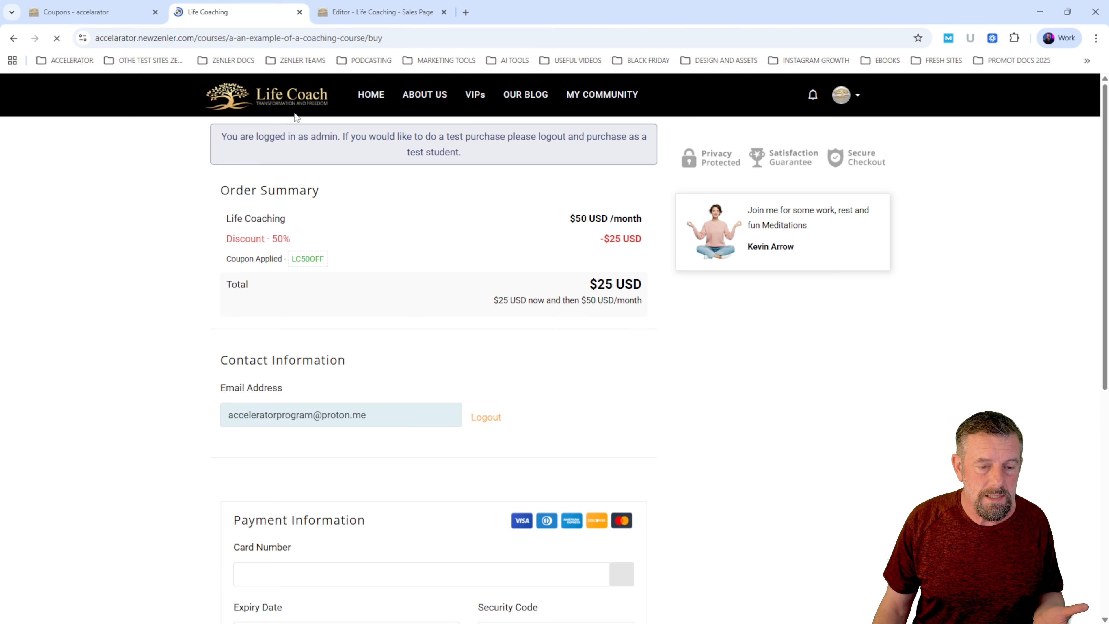
- Add the line "50% off first Billing" beneath the name in the sales page's main heading and save the page
{"action": "left_click", "coordinate": [338, 20]}
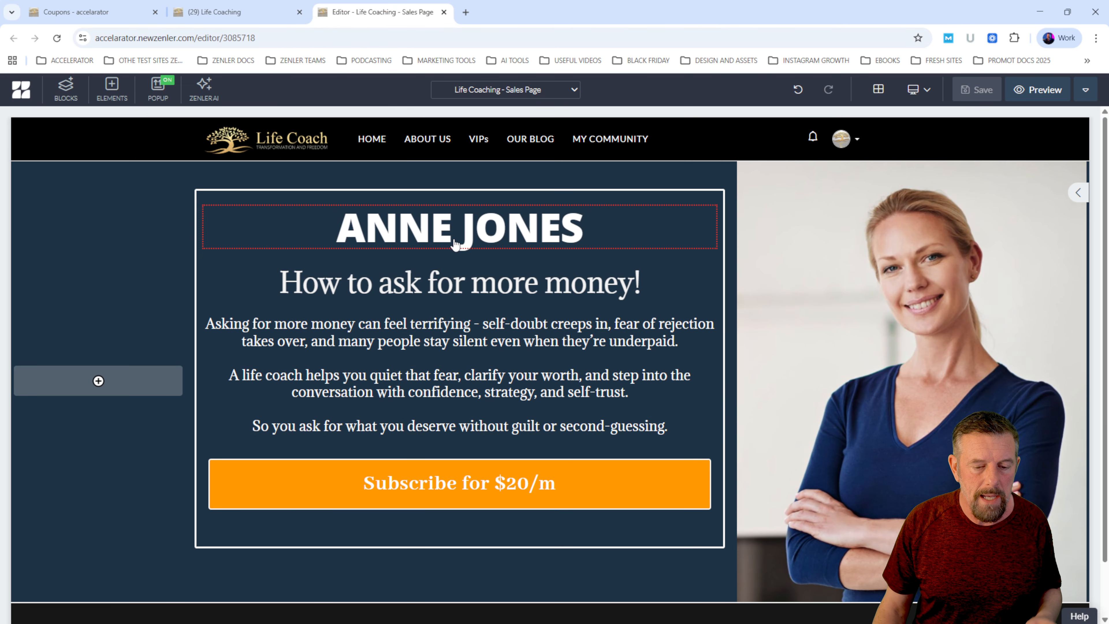
{"action": "left_click", "coordinate": [507, 234]}
{"action": "key", "text": "Return"}
{"action": "type", "text": "5"}
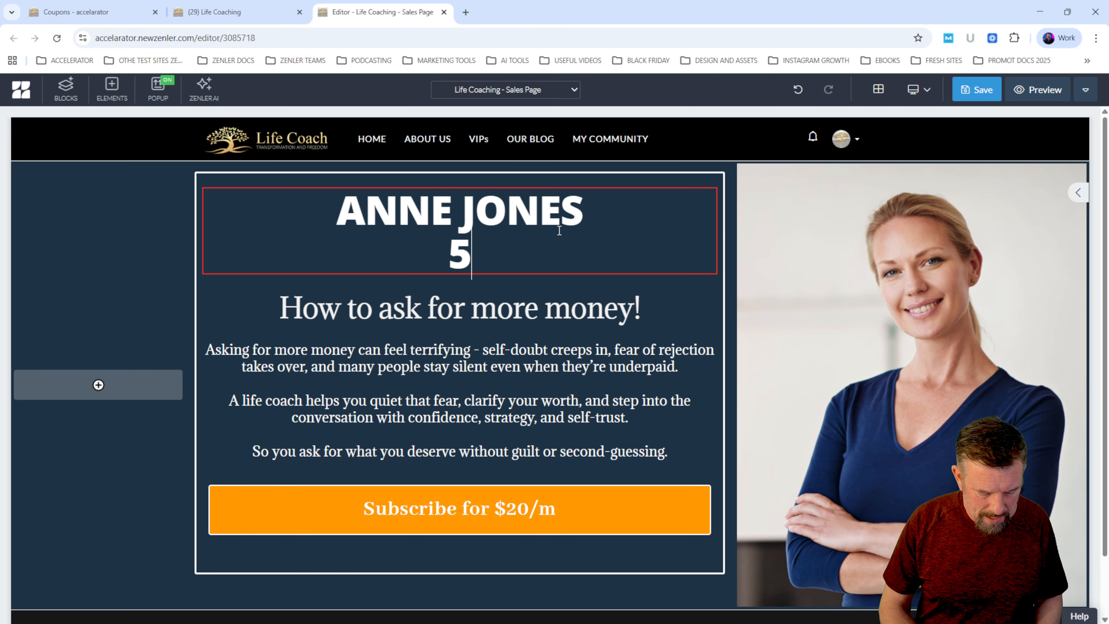
{"action": "type", "text": "0% o"}
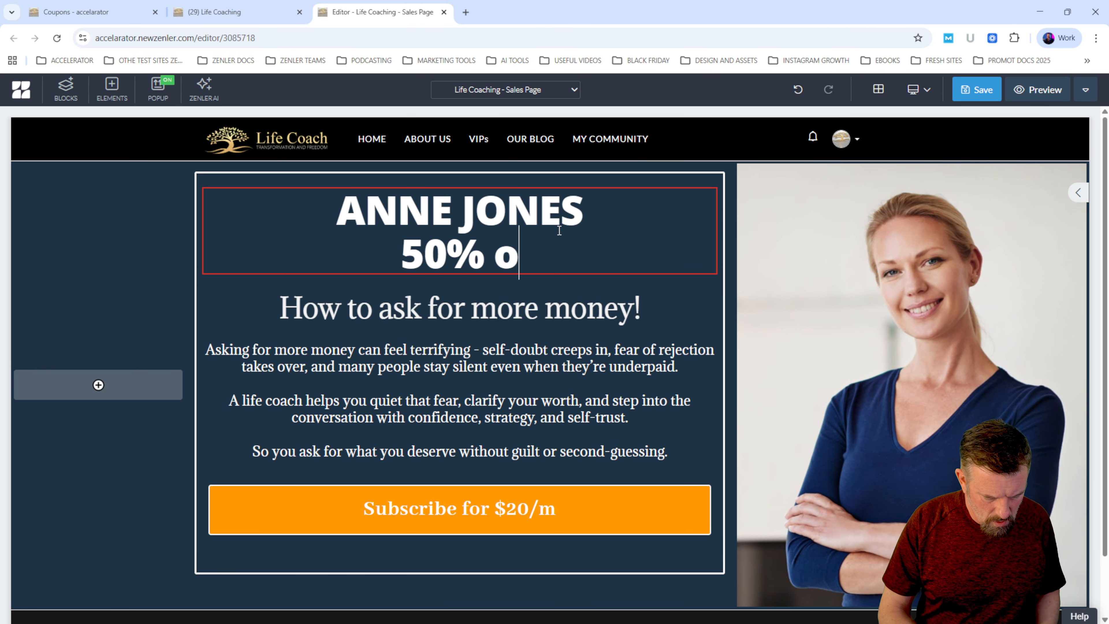
{"action": "type", "text": "ff first "}
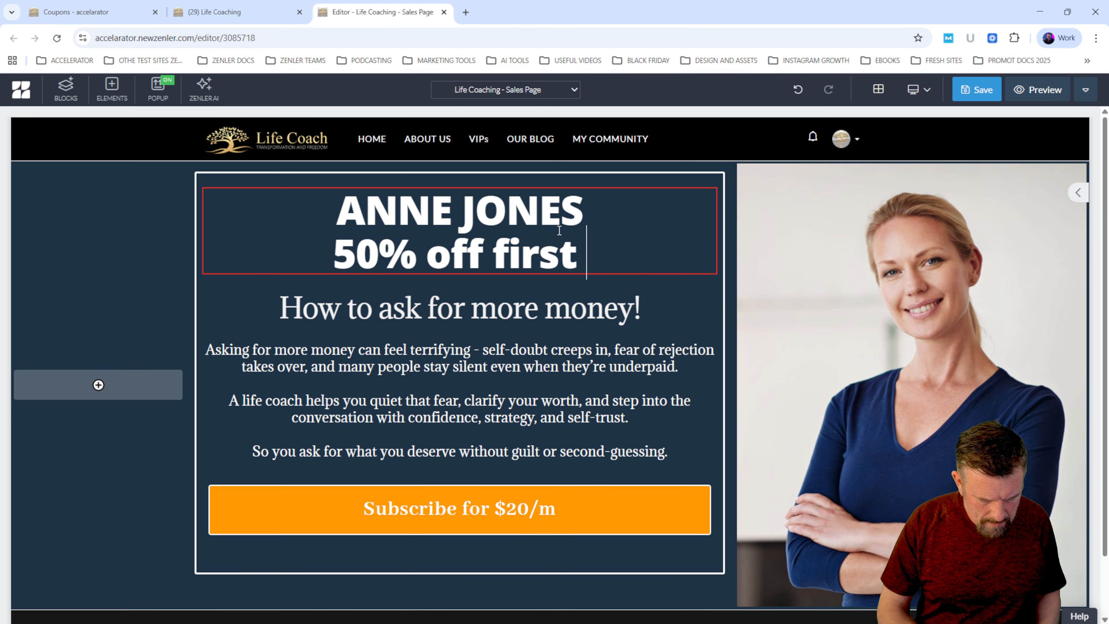
{"action": "type", "text": "Billing"}
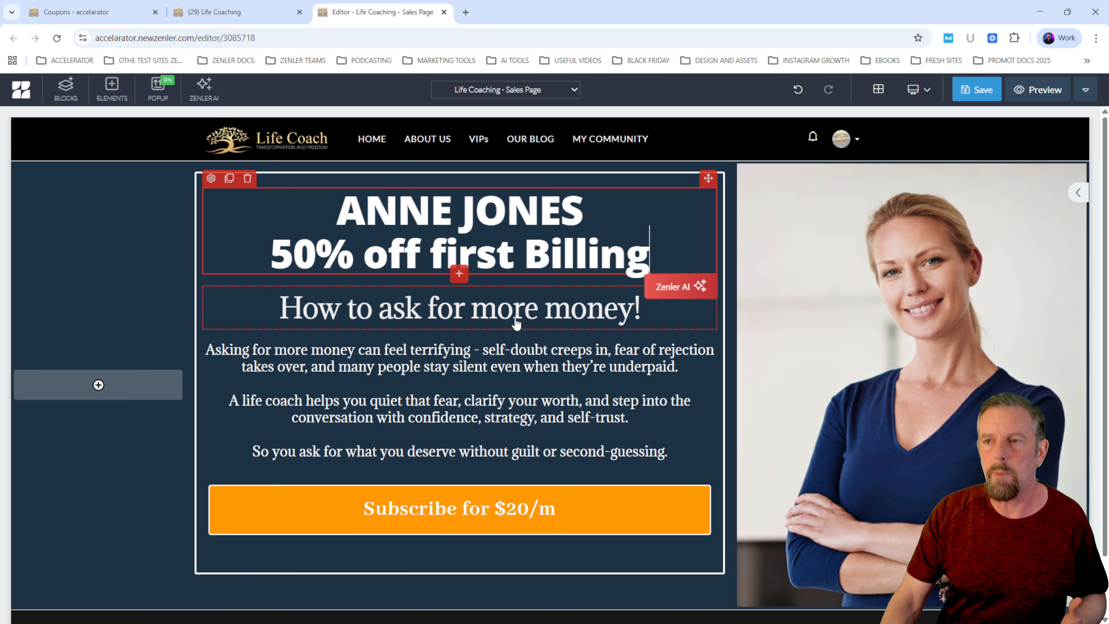
{"action": "left_click", "coordinate": [515, 391]}
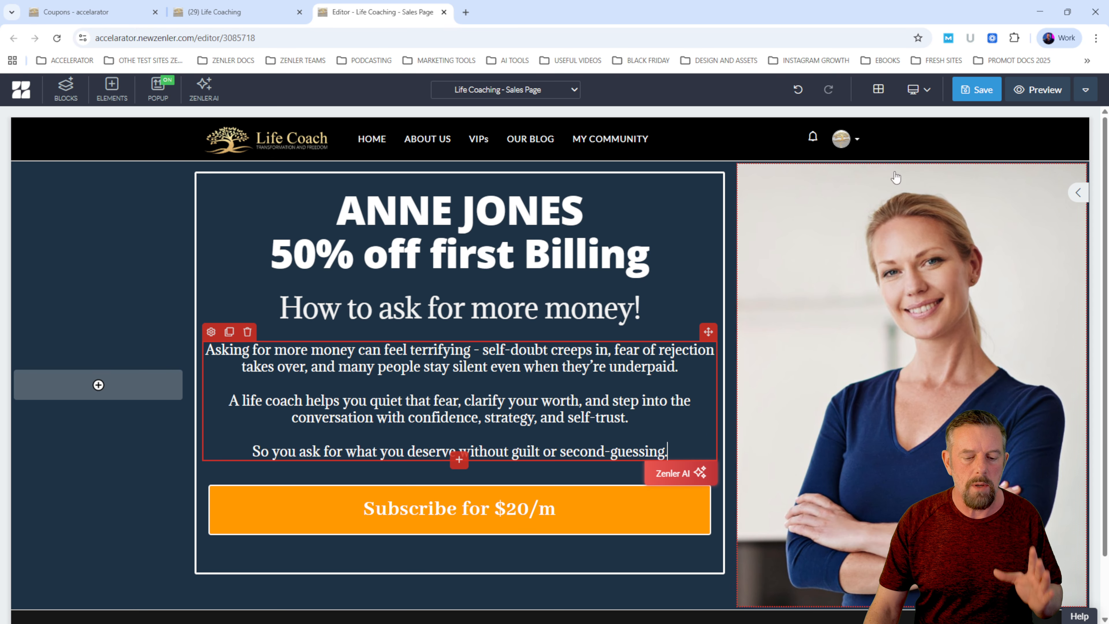
{"action": "left_click", "coordinate": [981, 88]}
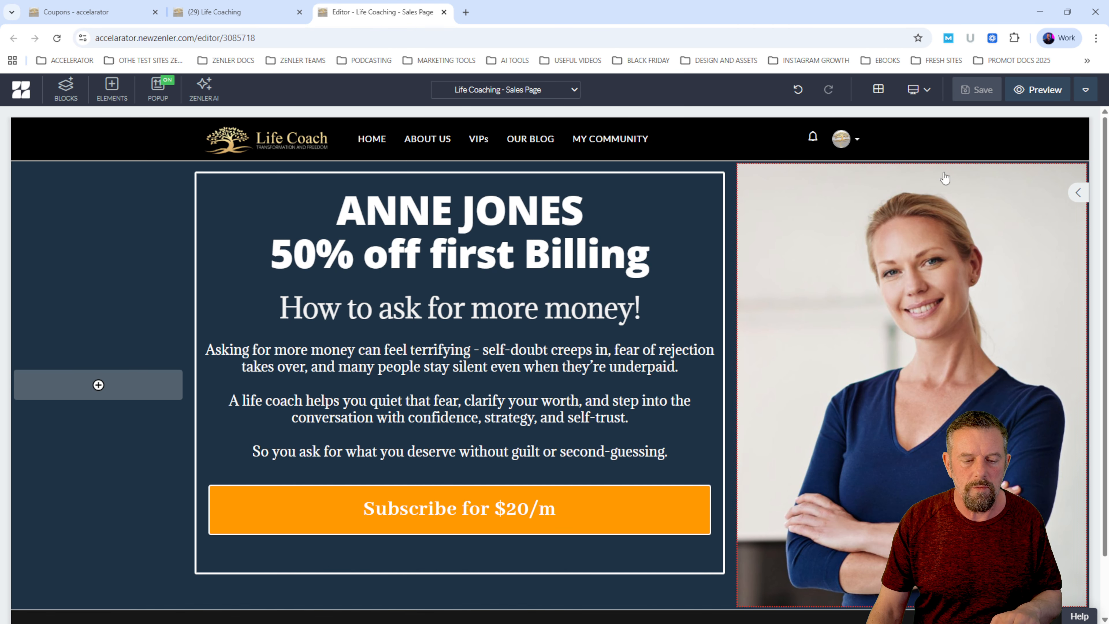
- Preview the sales page, check where its subscribe link leads, and return to the preview
{"action": "left_click", "coordinate": [1033, 91]}
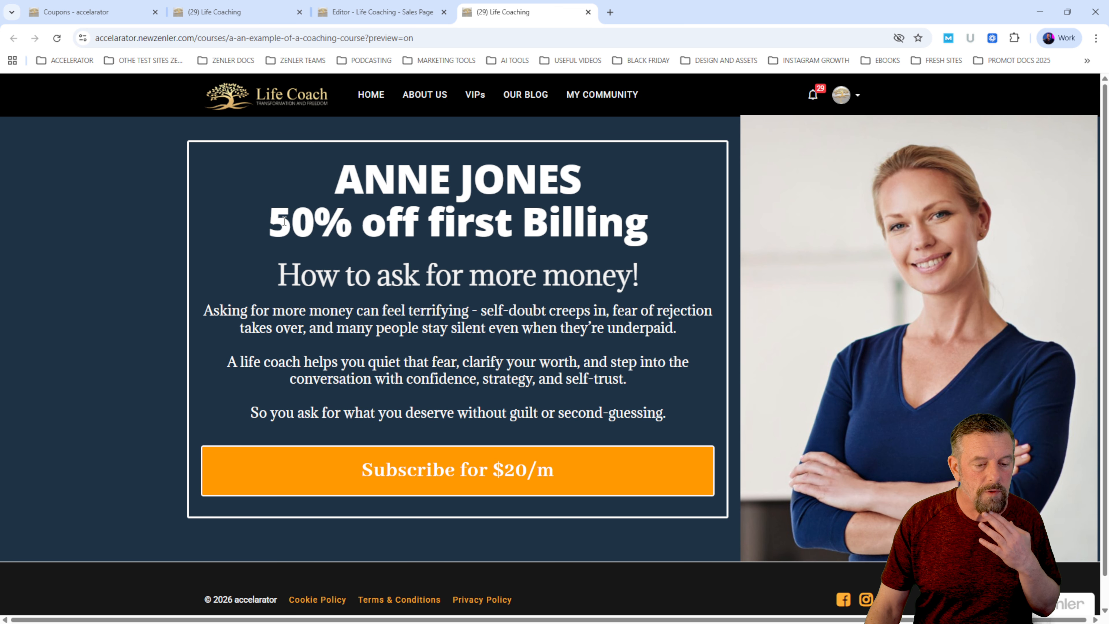
{"action": "left_click_drag", "start_coordinate": [291, 227], "coordinate": [585, 228]}
{"action": "left_click", "coordinate": [465, 472]}
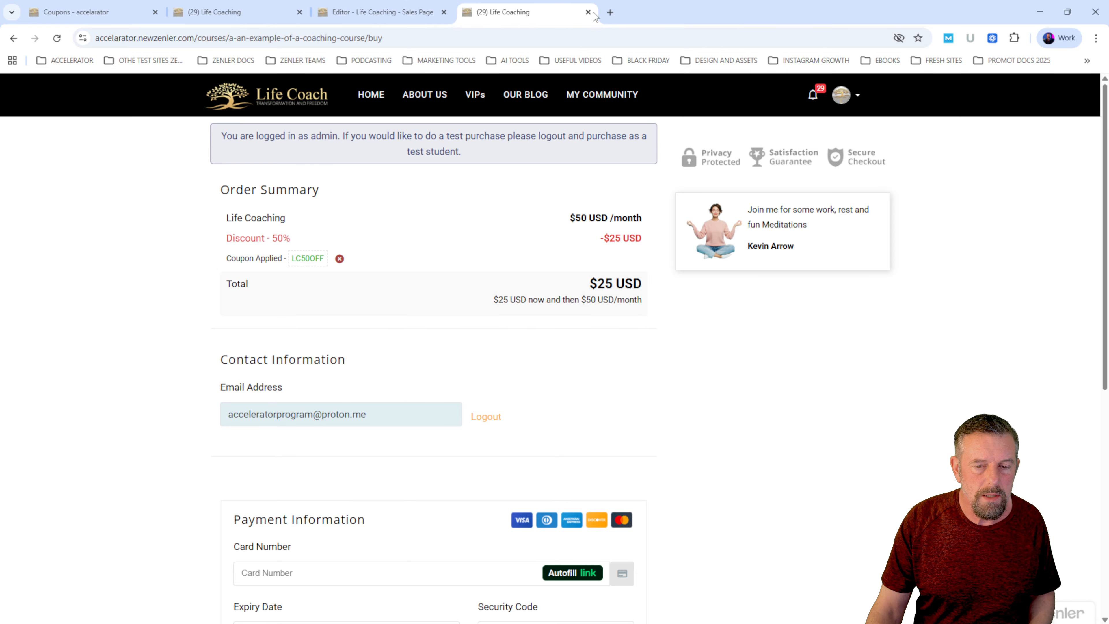
{"action": "left_click", "coordinate": [11, 39]}
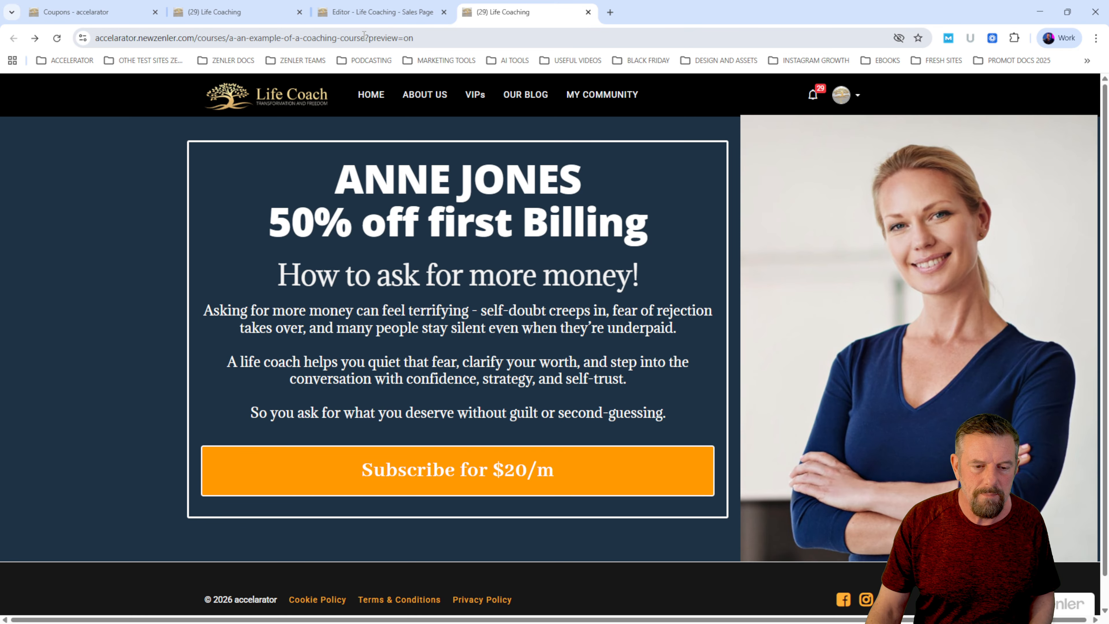
- Remove "?preview=on" from the sales page's address, load the plain page, and copy its URL
{"action": "left_click_drag", "start_coordinate": [367, 37], "coordinate": [657, 35]}
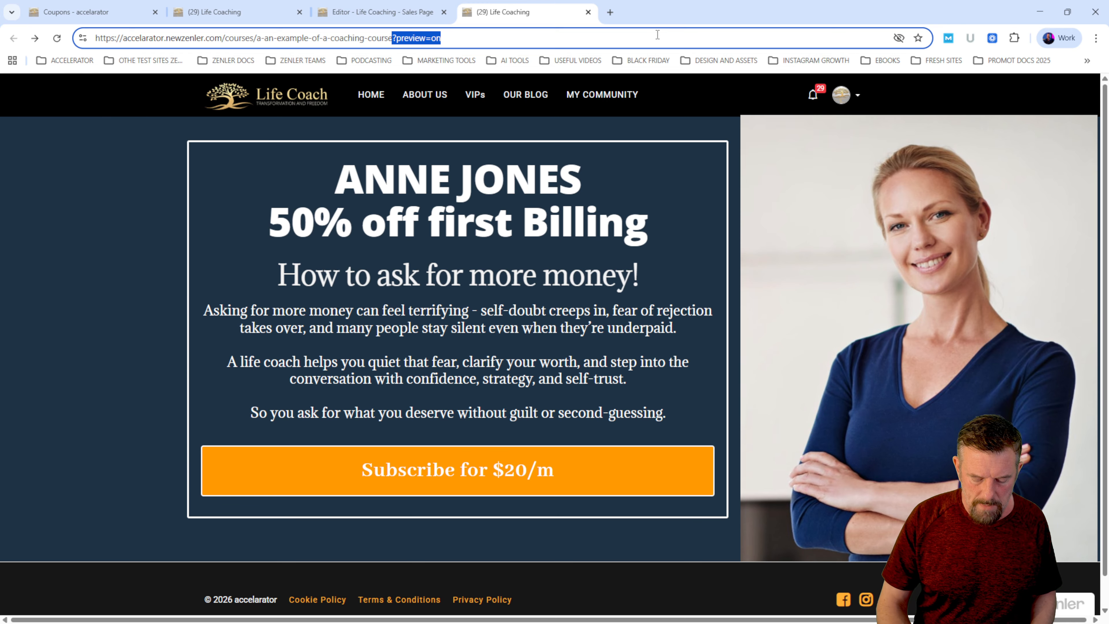
{"action": "key", "text": "Delete"}
{"action": "key", "text": "Return"}
{"action": "left_click_drag", "start_coordinate": [365, 38], "coordinate": [41, 38]}
{"action": "key", "text": "ctrl+c"}
- Load the copied plain sales page URL in a new incognito window
{"action": "left_click", "coordinate": [1097, 38]}
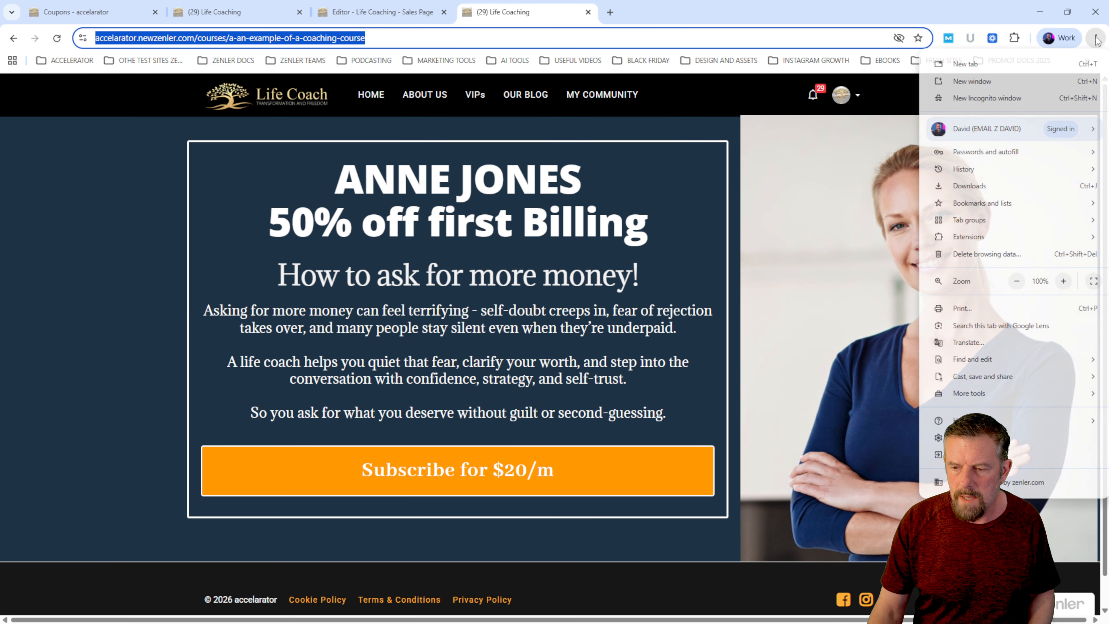
{"action": "left_click", "coordinate": [1025, 97]}
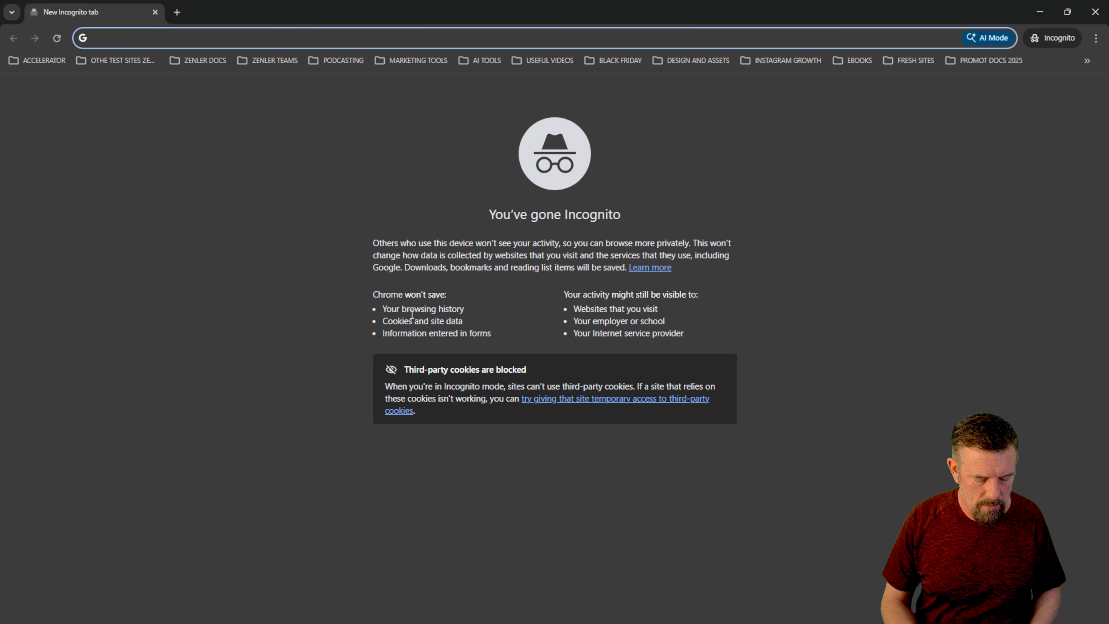
{"action": "key", "text": "ctrl+v"}
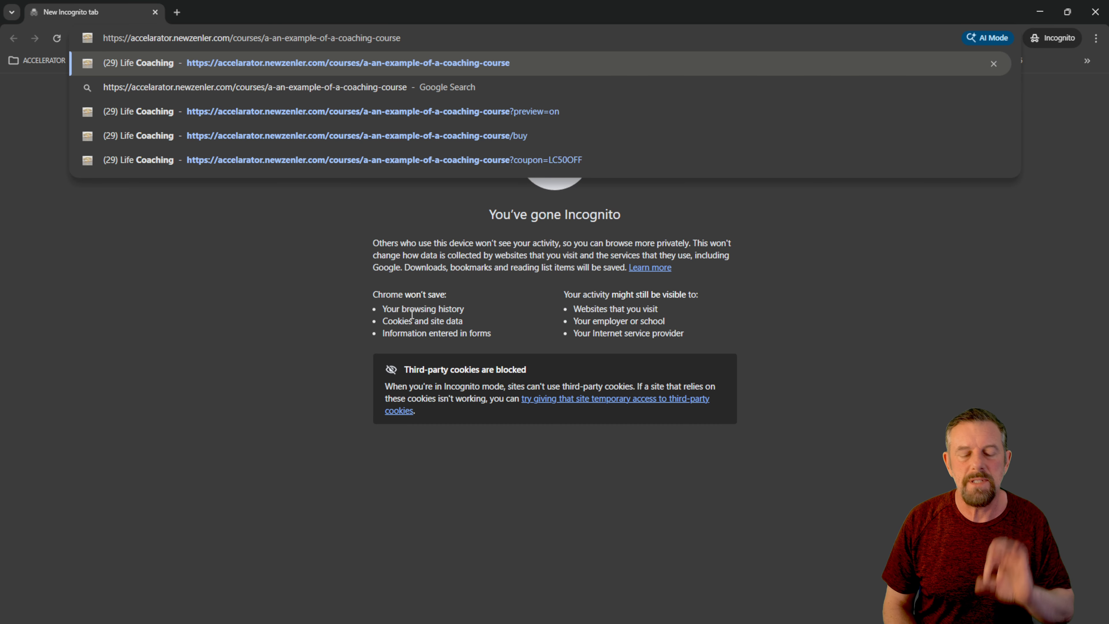
{"action": "key", "text": "Return"}
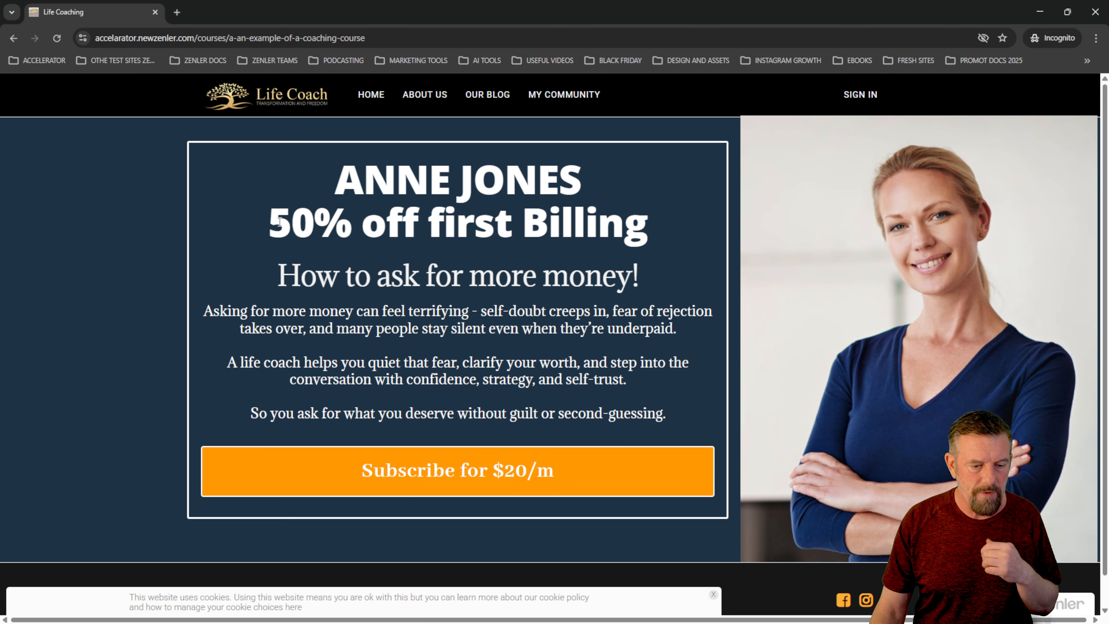
- Follow the sales page's subscribe link to checkout and examine the order total and page address
{"action": "left_click_drag", "start_coordinate": [271, 232], "coordinate": [685, 223]}
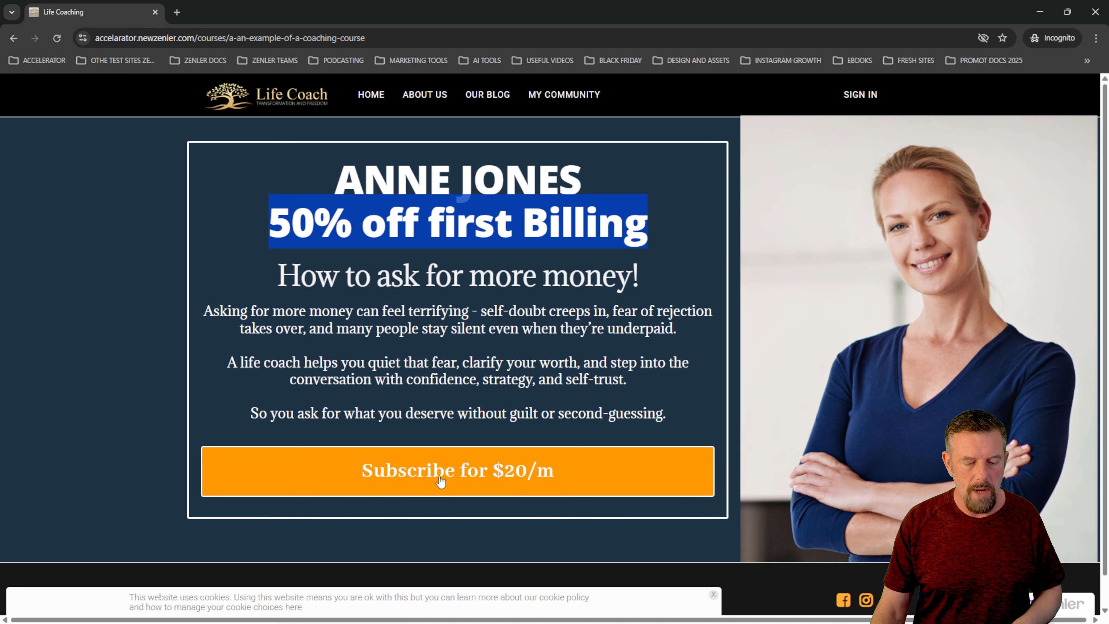
{"action": "left_click", "coordinate": [460, 473]}
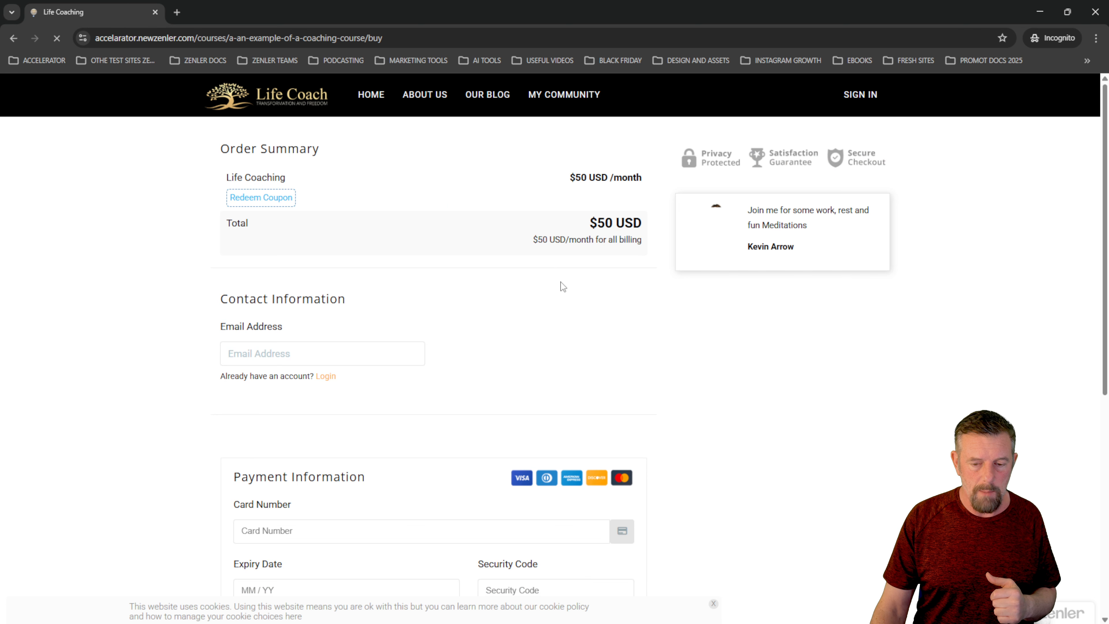
{"action": "left_click_drag", "start_coordinate": [586, 224], "coordinate": [642, 463]}
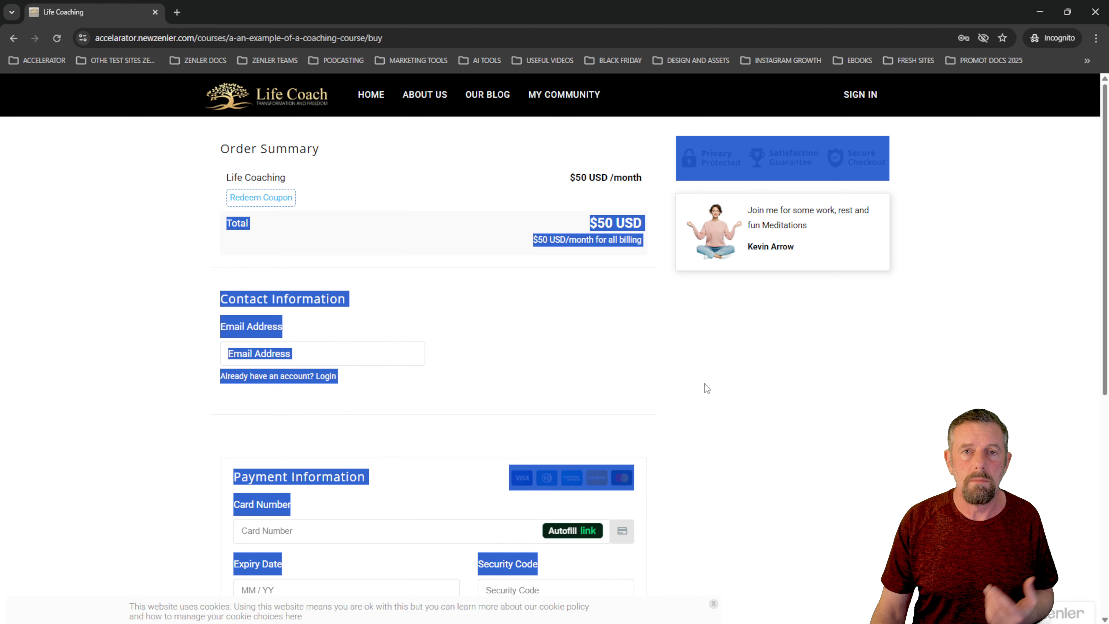
{"action": "left_click", "coordinate": [827, 392]}
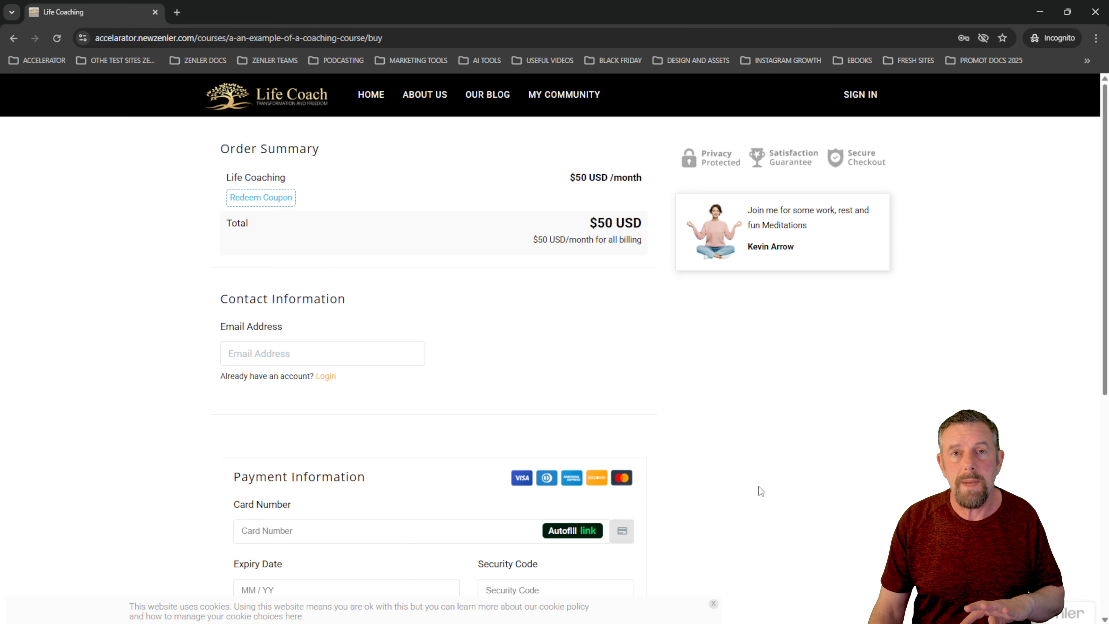
{"action": "left_click", "coordinate": [398, 42]}
{"action": "left_click", "coordinate": [779, 387]}
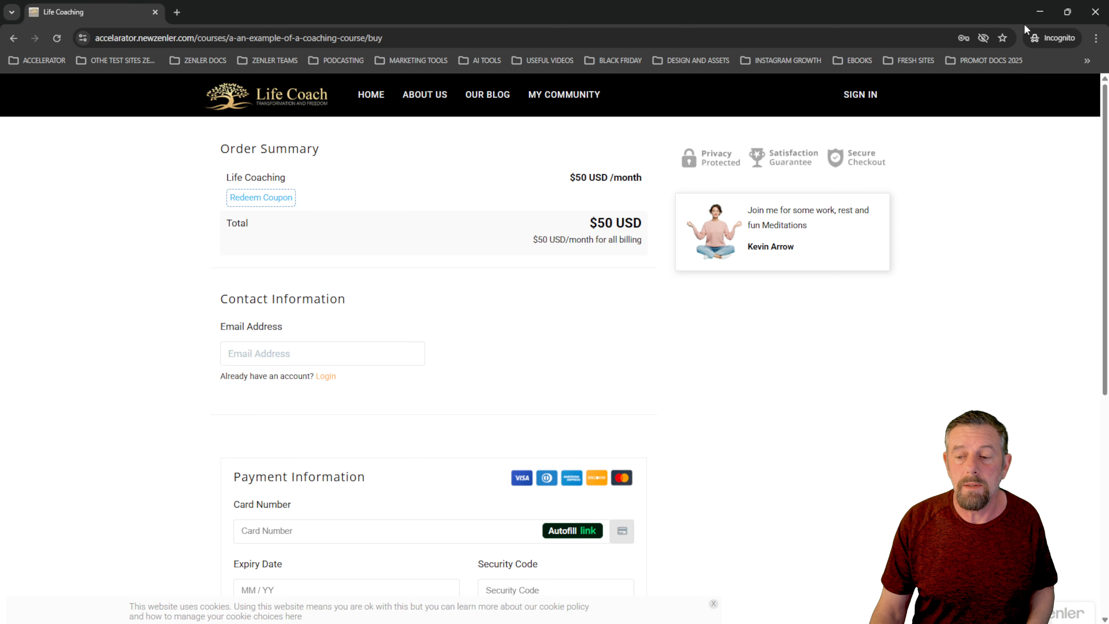
- Minimise the incognito window and copy the "?coupon=LC50OFF" part of the Life Coaching coupon's URL from the coupon list
{"action": "left_click", "coordinate": [1040, 12]}
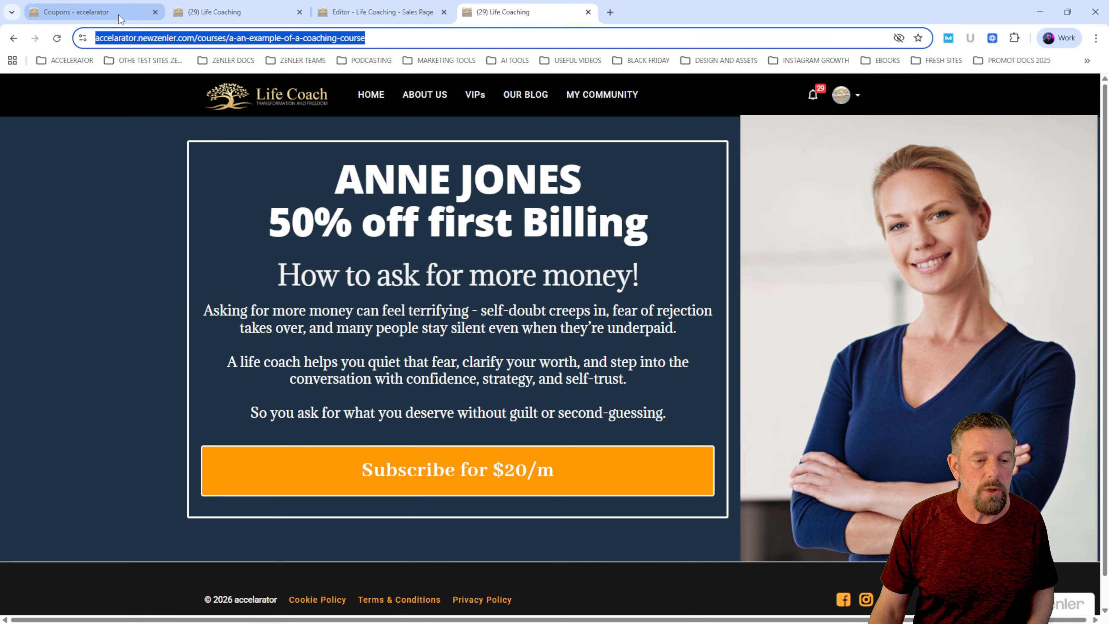
{"action": "left_click", "coordinate": [119, 16]}
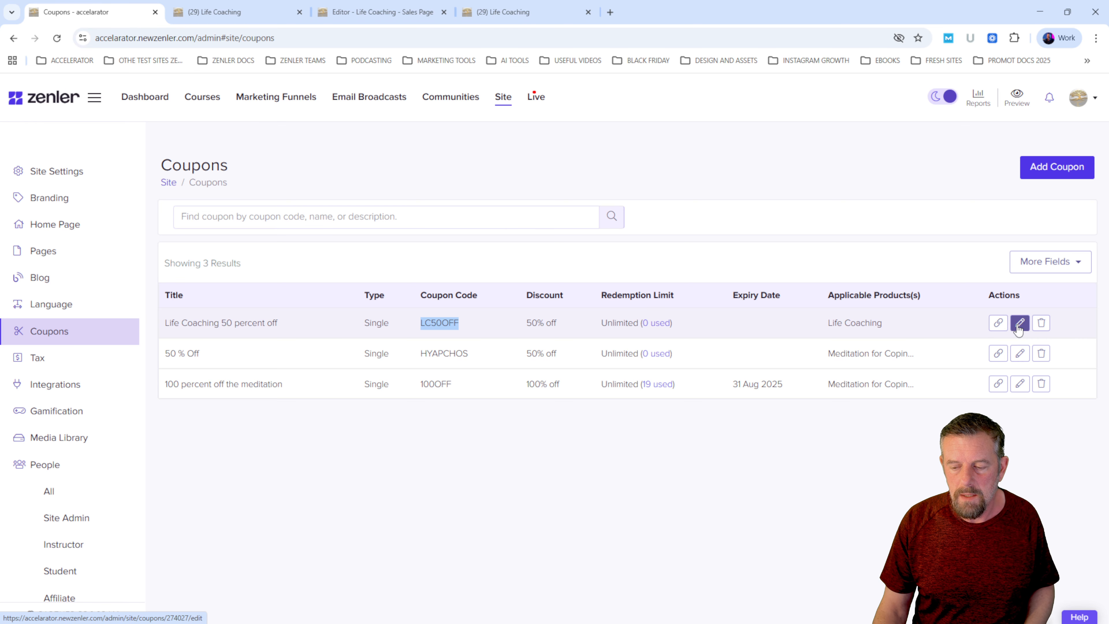
{"action": "left_click", "coordinate": [999, 322]}
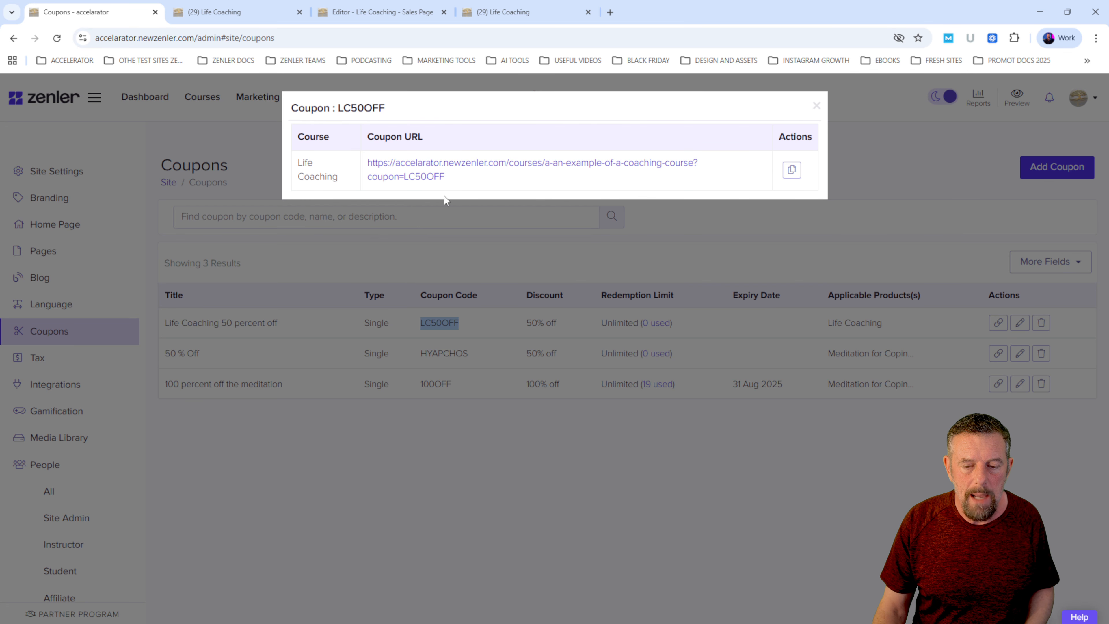
{"action": "left_click_drag", "start_coordinate": [454, 177], "coordinate": [698, 162]}
{"action": "key", "text": "ctrl+c"}
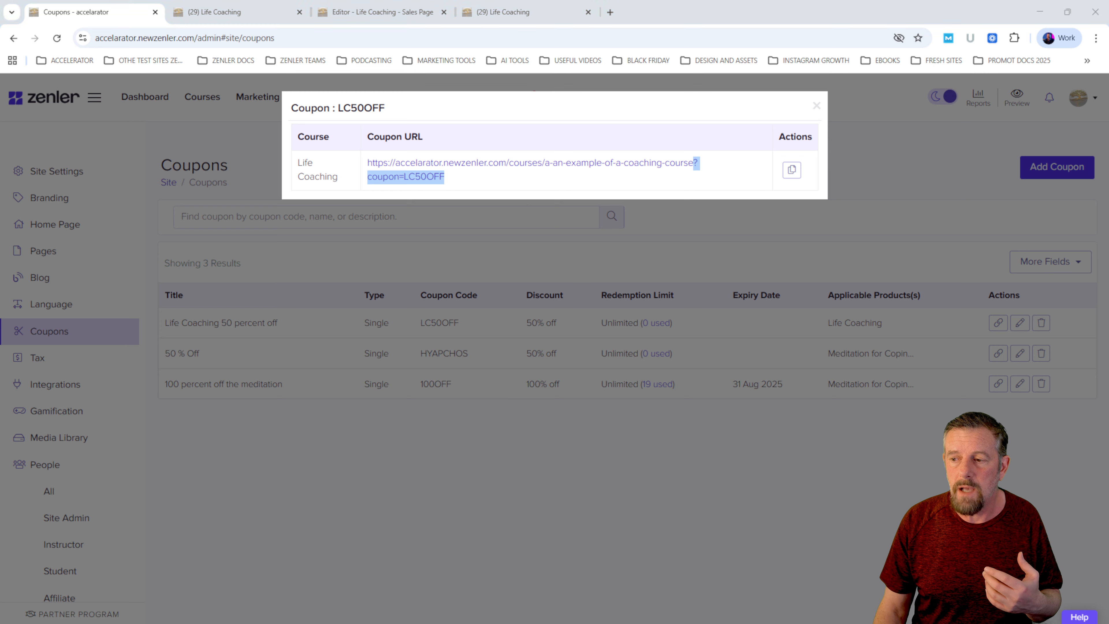
- Append "?coupon=LC50OFF" to the checkout URL in the incognito window and load it
{"action": "key", "text": "alt+Tab"}
{"action": "left_click", "coordinate": [406, 37]}
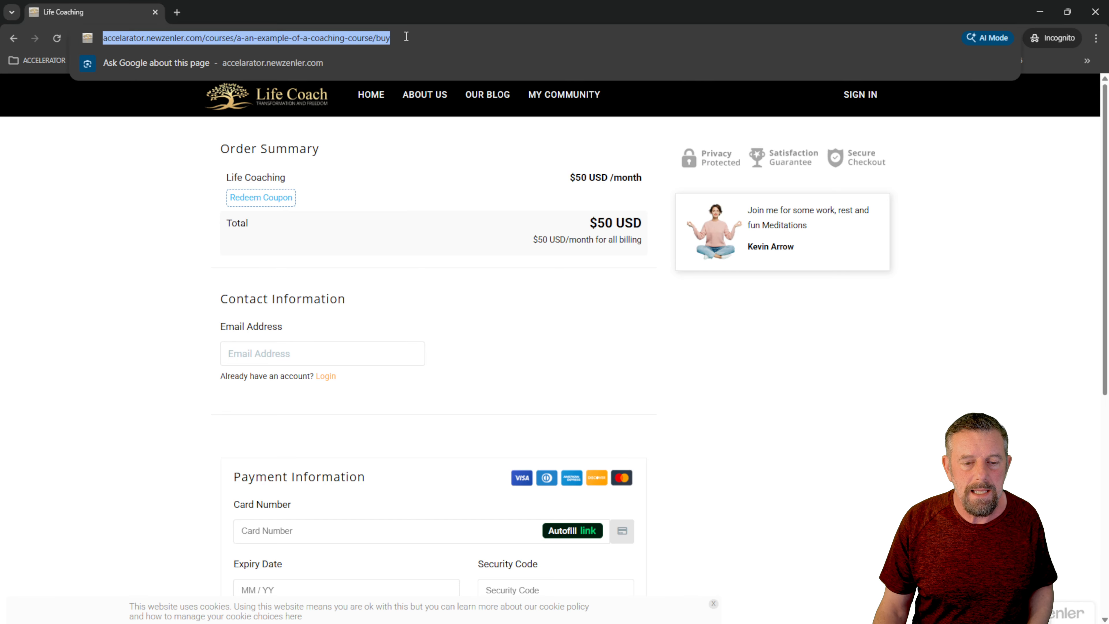
{"action": "left_click", "coordinate": [412, 37]}
{"action": "key", "text": "ctrl+v"}
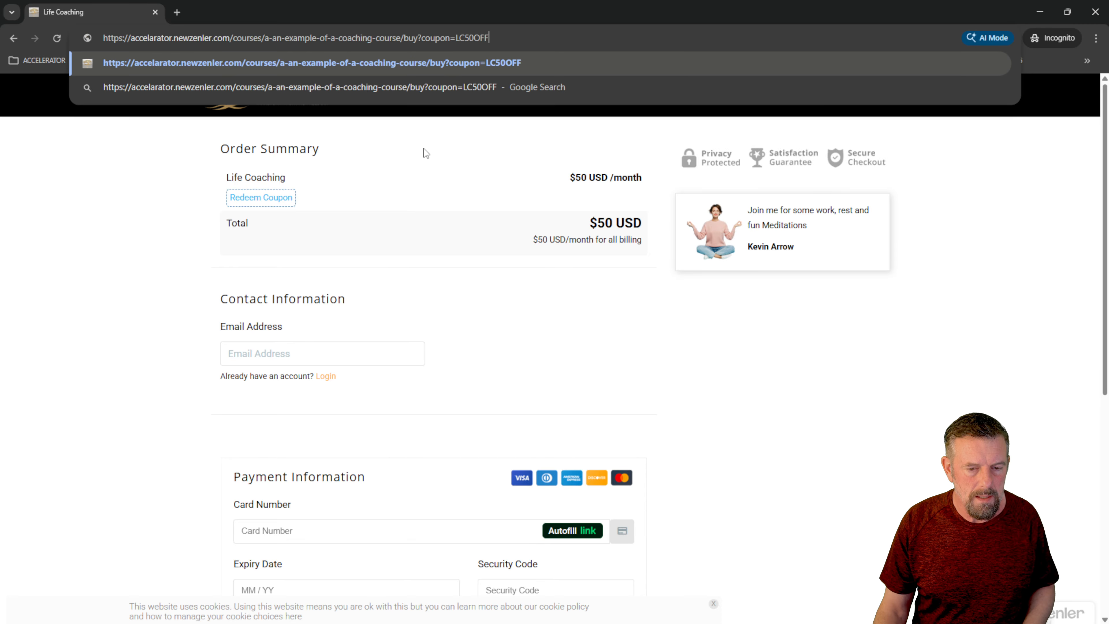
{"action": "key", "text": "Return"}
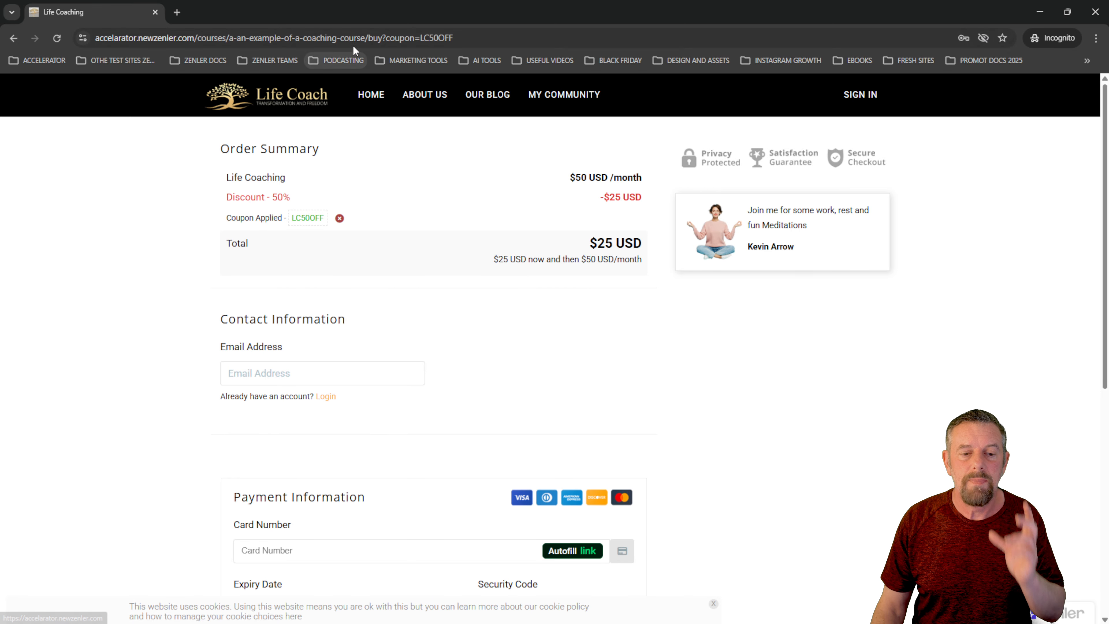
- Copy the full checkout URL including the coupon parameter, and return to the sales page editor with the incognito window closed
{"action": "left_click_drag", "start_coordinate": [385, 37], "coordinate": [449, 37]}
{"action": "left_click_drag", "start_coordinate": [517, 37], "coordinate": [93, 37]}
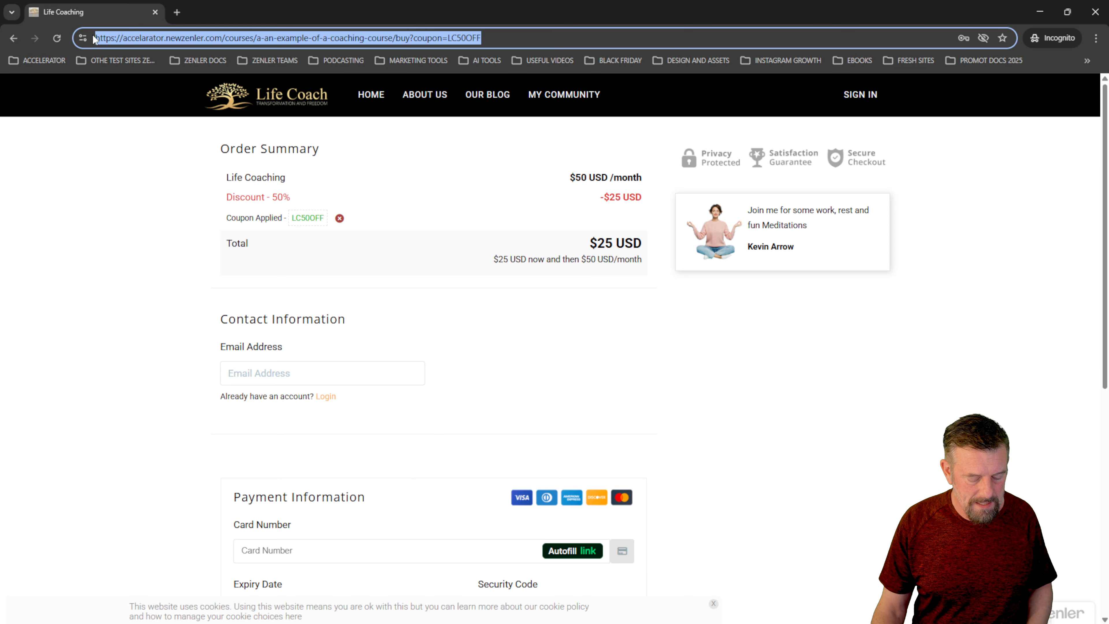
{"action": "left_click", "coordinate": [1097, 13]}
{"action": "left_click", "coordinate": [376, 12]}
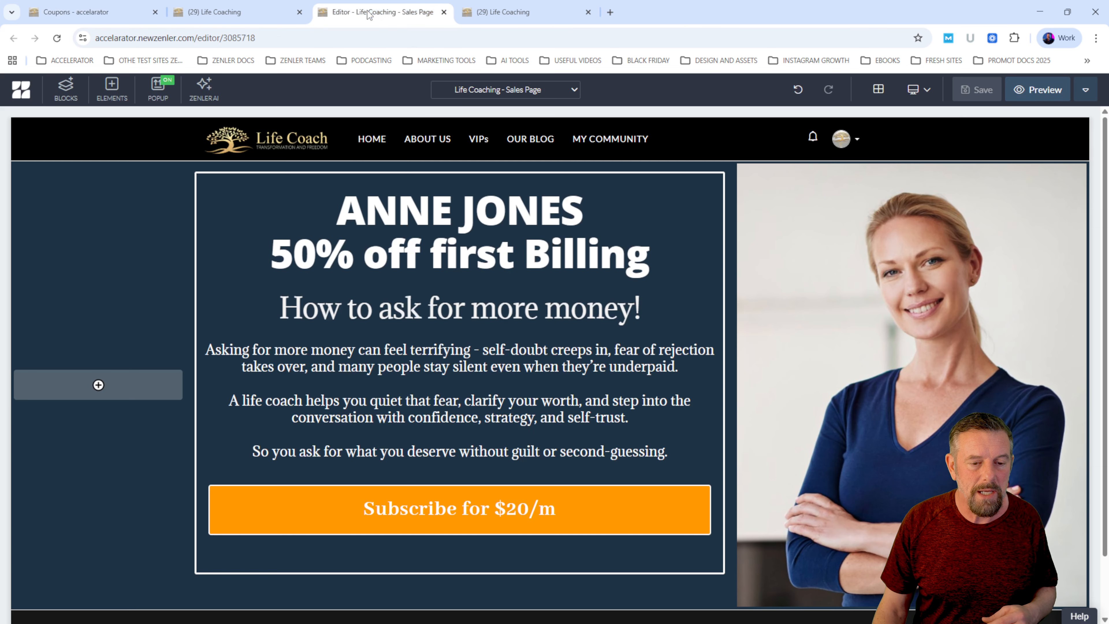
- Replace the "Subscribe for $20/m" button's link with the copied checkout URL ending in "?coupon=LC50OFF" and save the sales page
{"action": "left_click", "coordinate": [436, 508]}
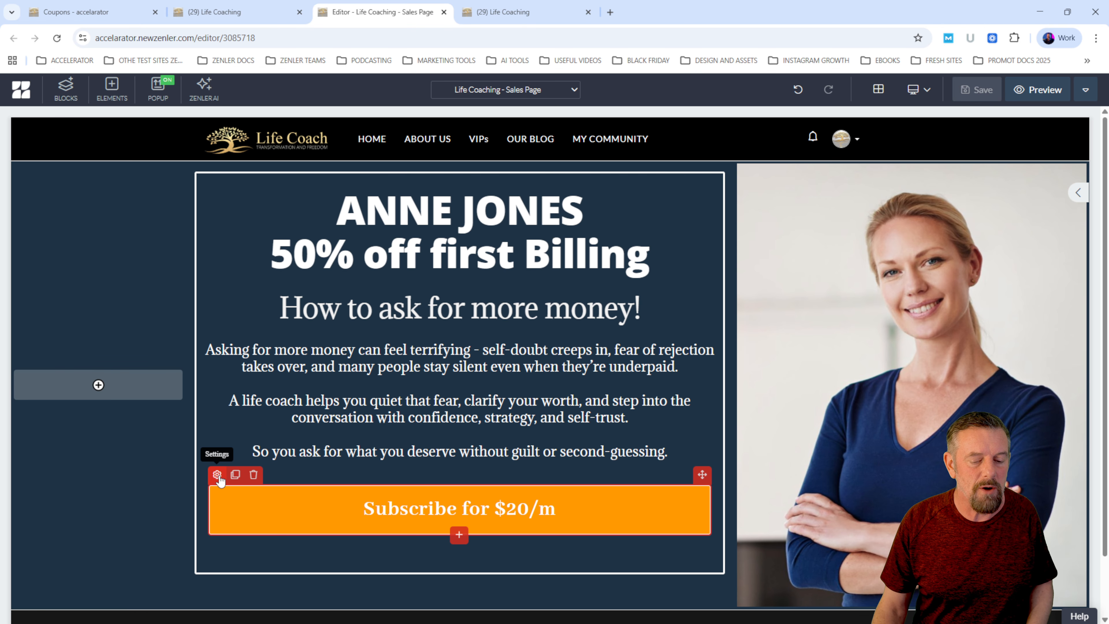
{"action": "left_click_drag", "start_coordinate": [272, 256], "coordinate": [649, 253]}
{"action": "left_click", "coordinate": [274, 522]}
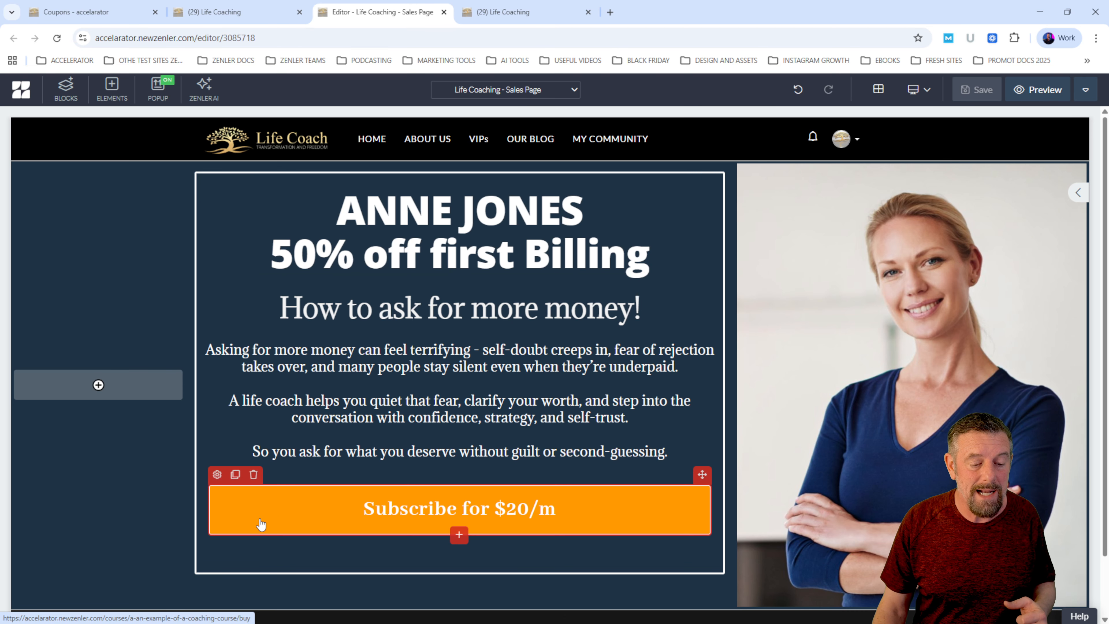
{"action": "left_click", "coordinate": [217, 474]}
{"action": "left_click", "coordinate": [1007, 149]}
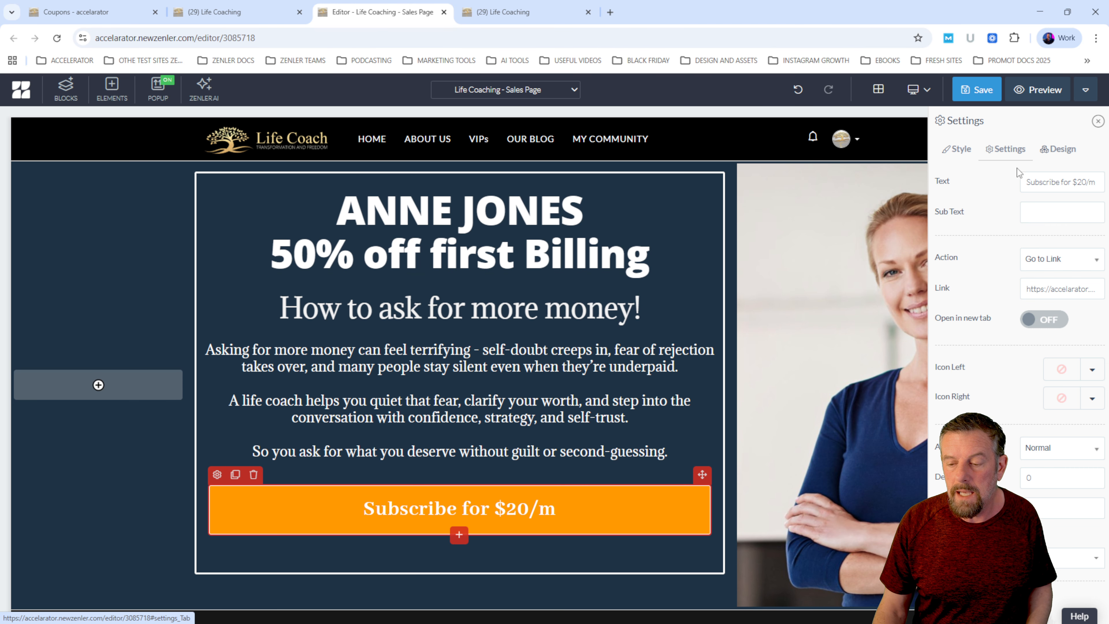
{"action": "triple_click", "coordinate": [1053, 290]}
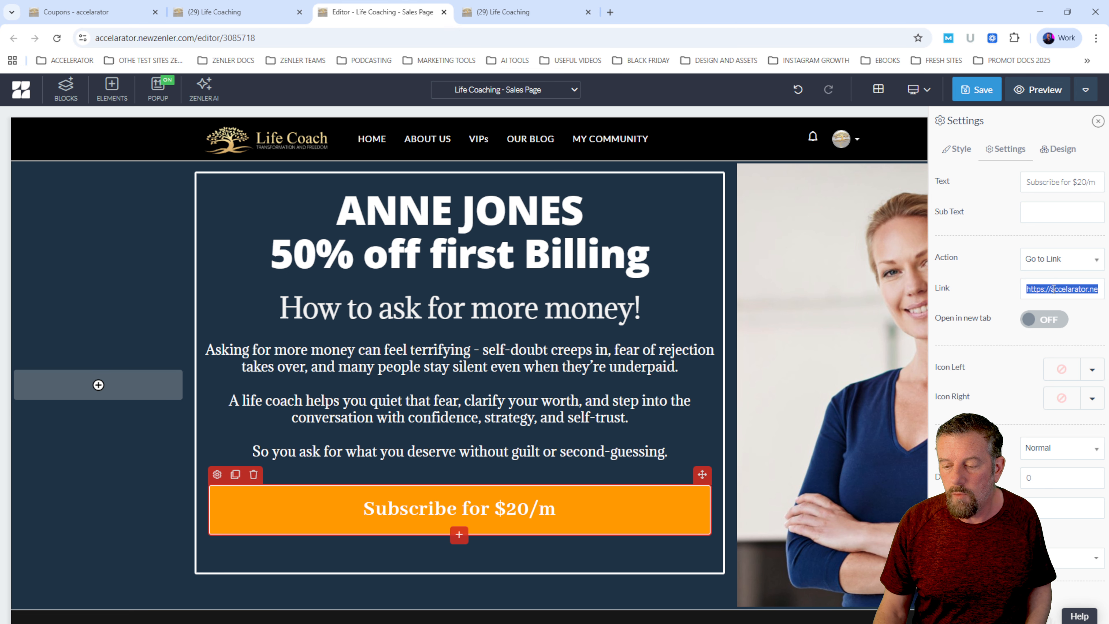
{"action": "left_click", "coordinate": [1047, 289]}
{"action": "left_click_drag", "start_coordinate": [1029, 289], "coordinate": [1108, 290]}
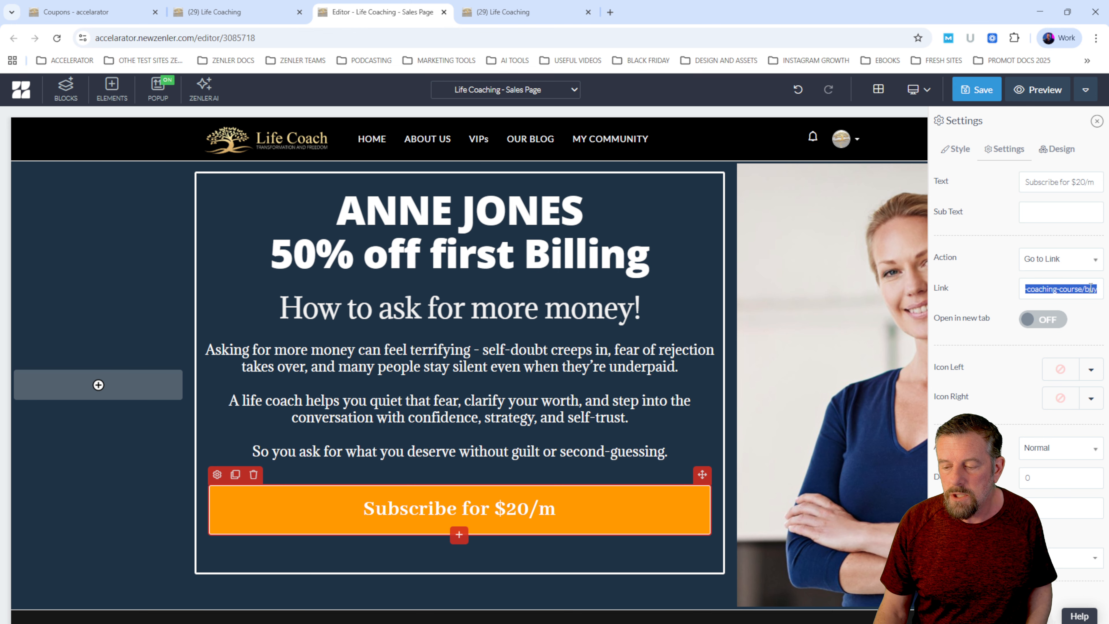
{"action": "left_click", "coordinate": [1065, 290]}
{"action": "triple_click", "coordinate": [1068, 290]}
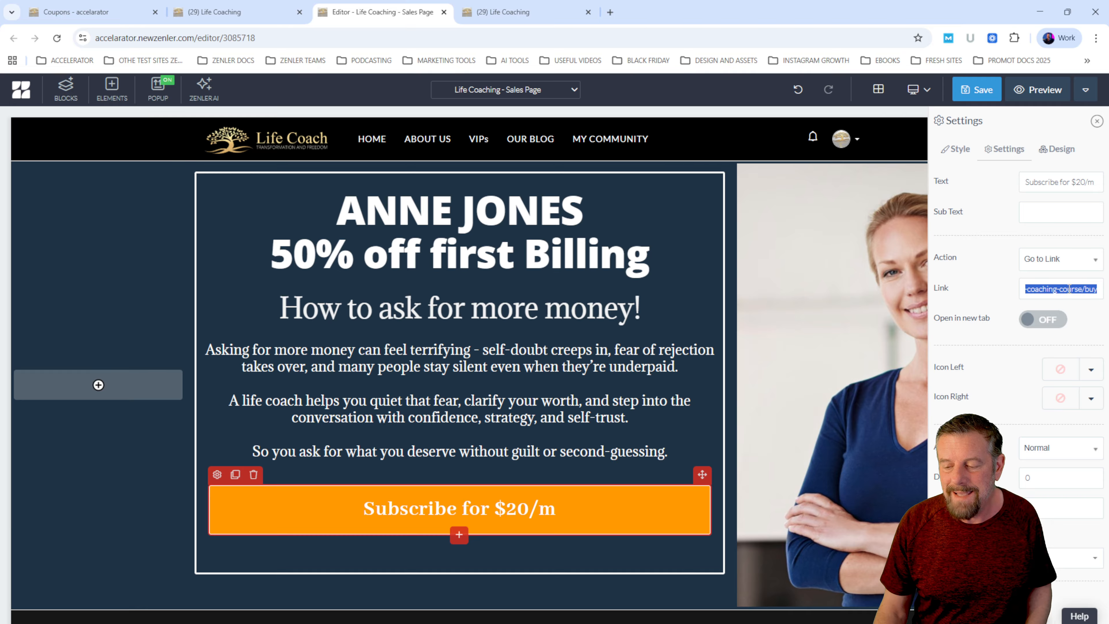
{"action": "key", "text": "ctrl+v"}
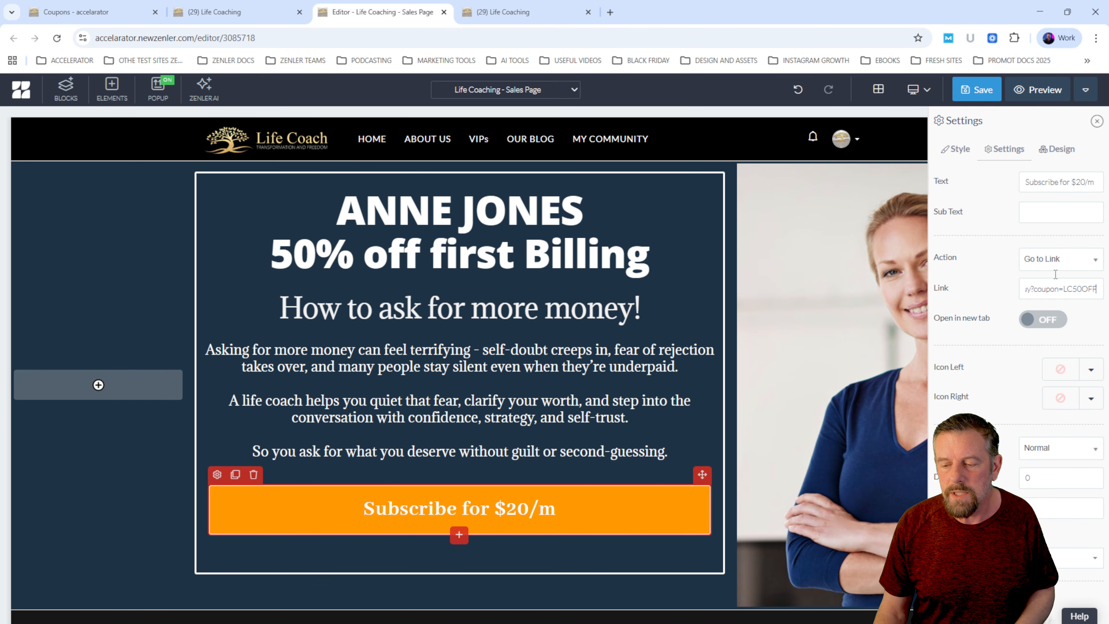
{"action": "left_click", "coordinate": [977, 89]}
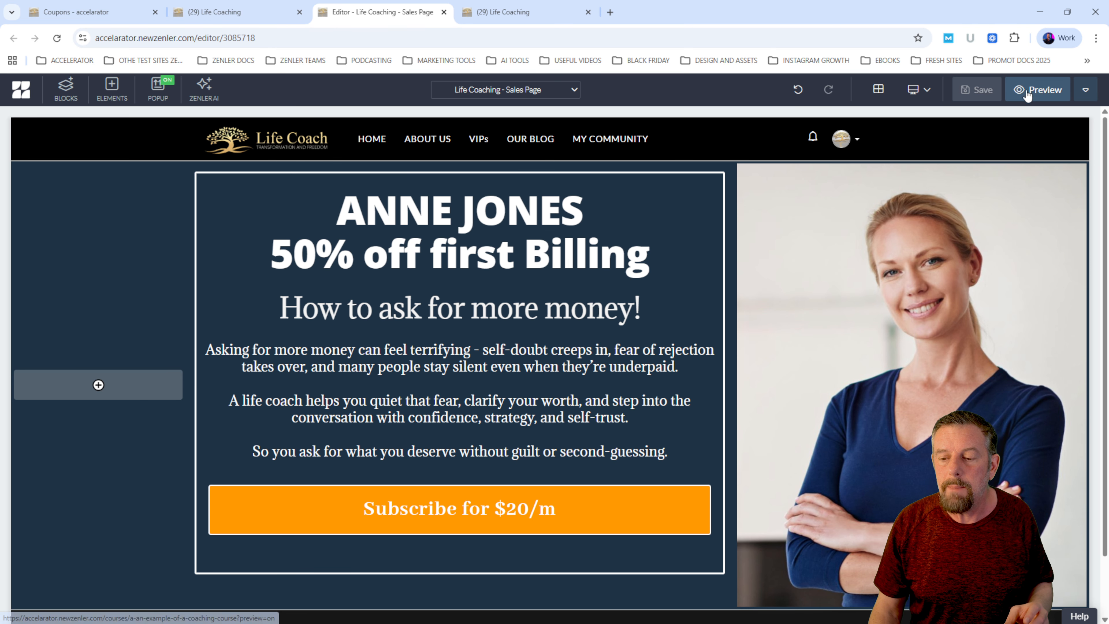
- Copy the live Life Coaching sales page's URL without any coupon parameter and load it in a new incognito window
{"action": "left_click", "coordinate": [502, 12]}
{"action": "left_click", "coordinate": [373, 39]}
{"action": "triple_click", "coordinate": [370, 39]}
{"action": "key", "text": "ctrl+c"}
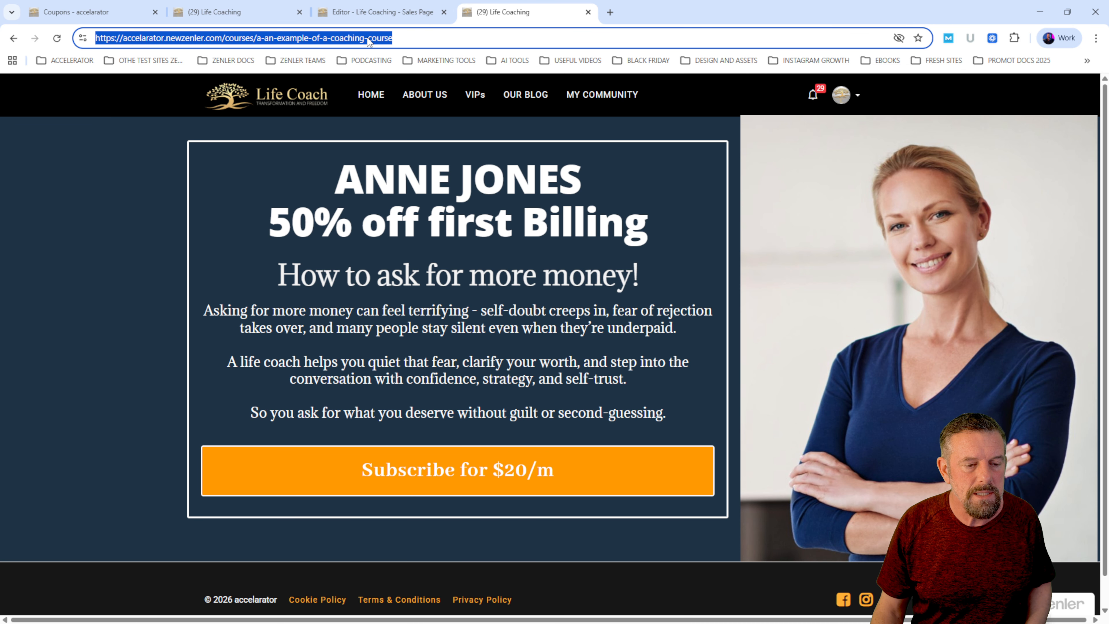
{"action": "left_click", "coordinate": [421, 38]}
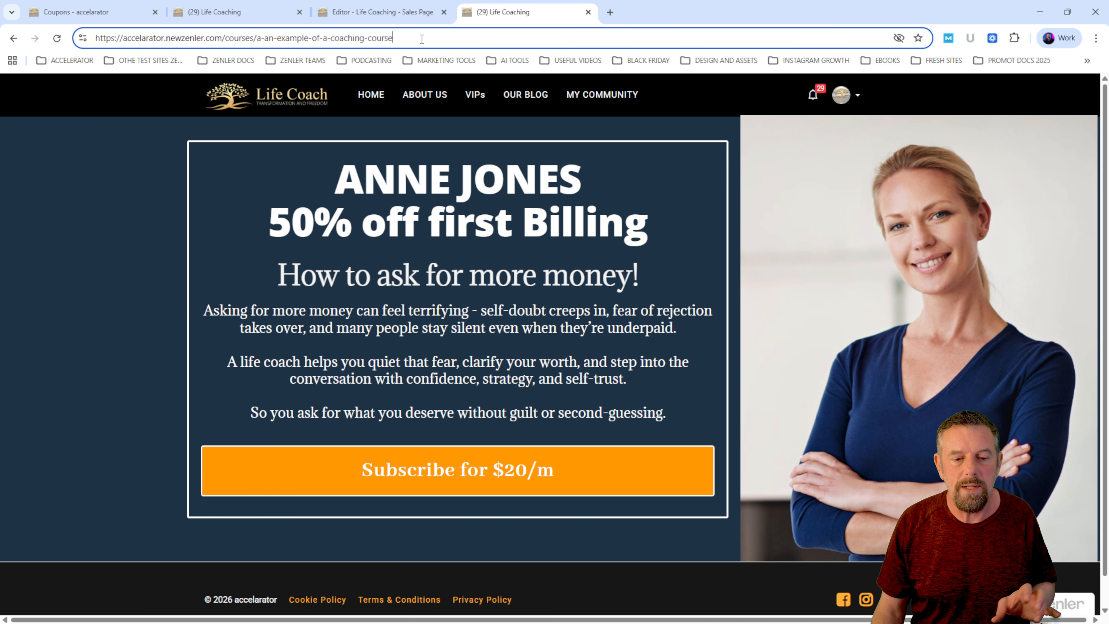
{"action": "left_click", "coordinate": [1096, 39]}
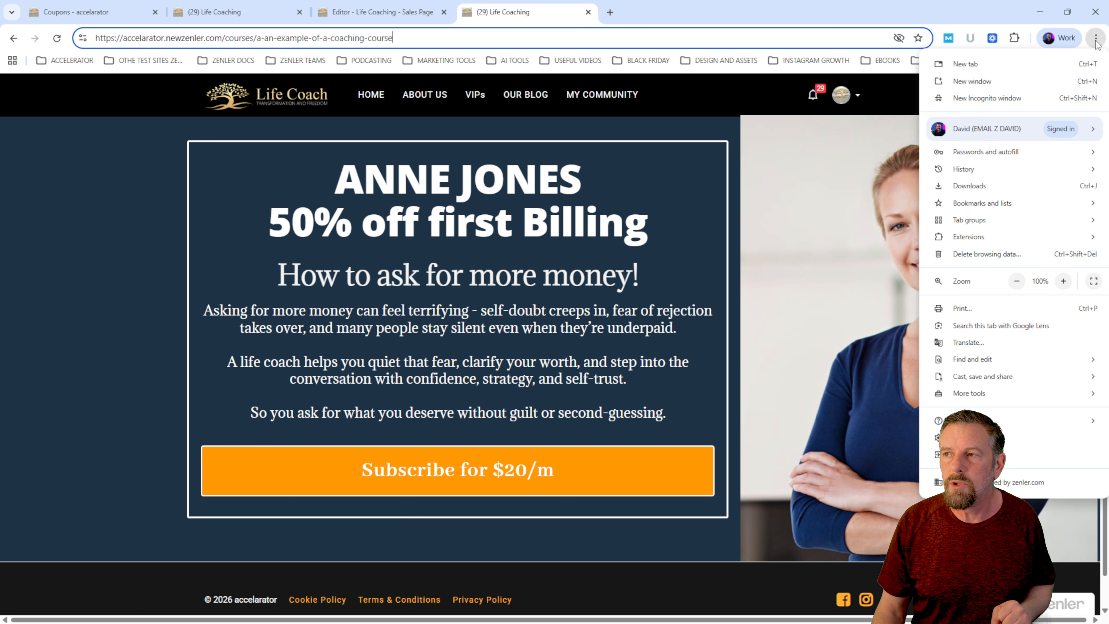
{"action": "left_click", "coordinate": [1004, 103]}
{"action": "key", "text": "ctrl+v"}
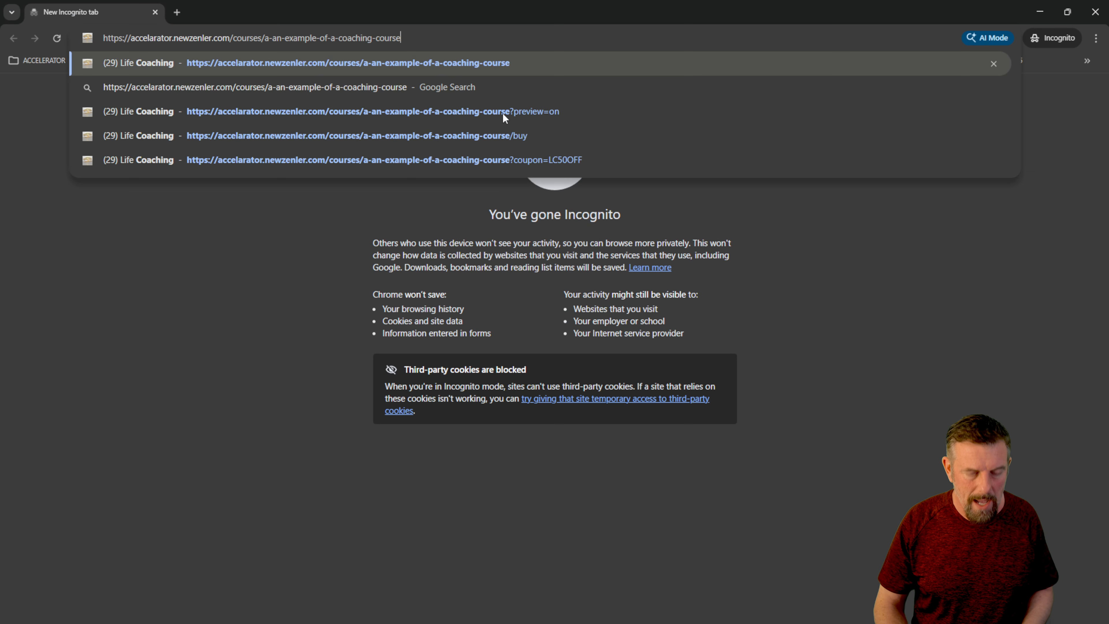
{"action": "key", "text": "Return"}
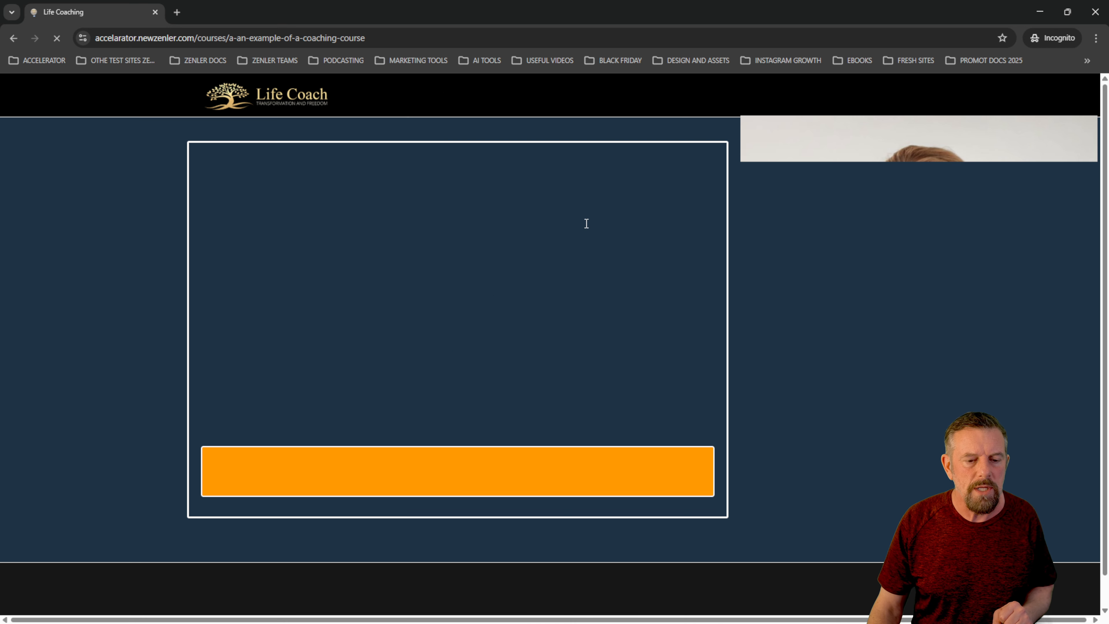
- Follow the sales page's subscribe button to checkout and check the discount and total in the order summary
{"action": "left_click_drag", "start_coordinate": [280, 231], "coordinate": [635, 227]}
{"action": "left_click", "coordinate": [488, 481]}
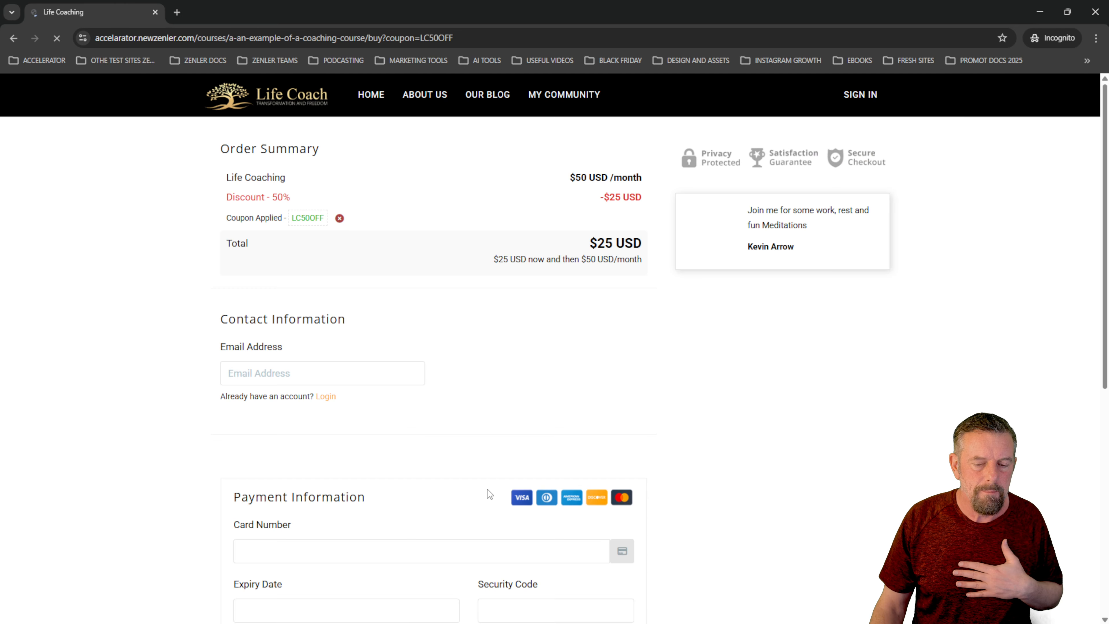
{"action": "left_click_drag", "start_coordinate": [598, 202], "coordinate": [768, 390]}
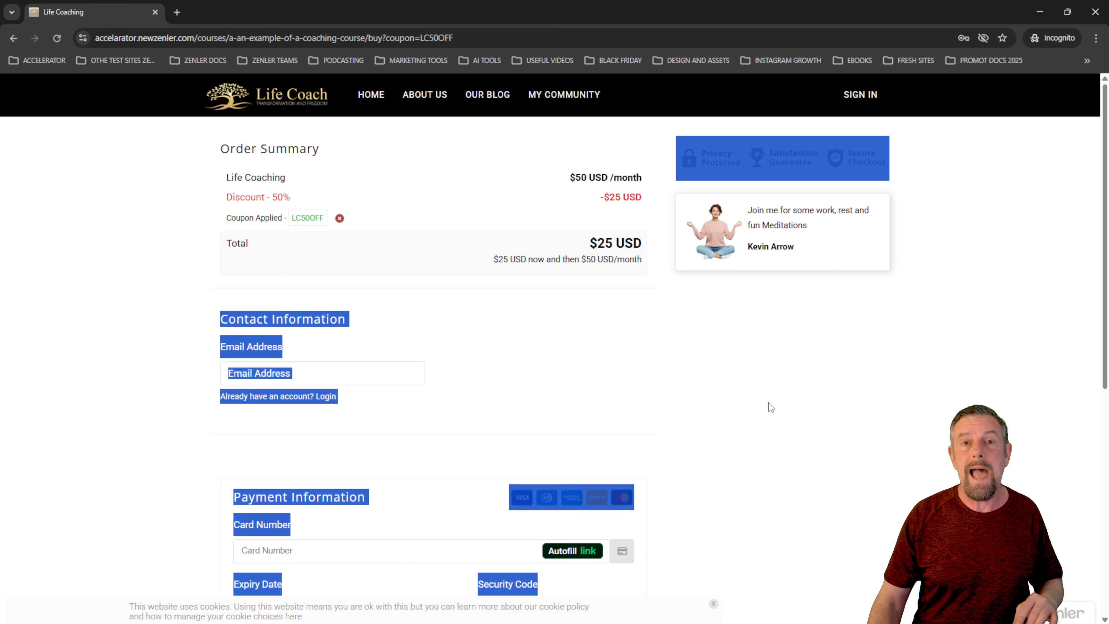
{"action": "left_click", "coordinate": [783, 425]}
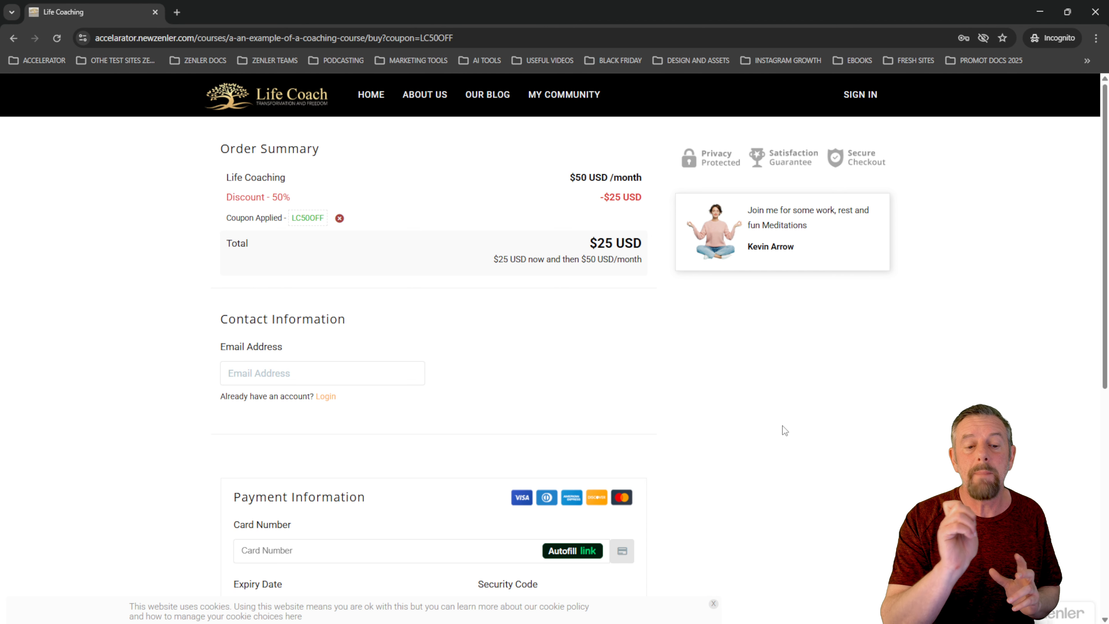
- Examine the coupon parameter in the checkout page's address and select the full URL
{"action": "left_click", "coordinate": [384, 38]}
{"action": "left_click_drag", "start_coordinate": [385, 37], "coordinate": [454, 37]}
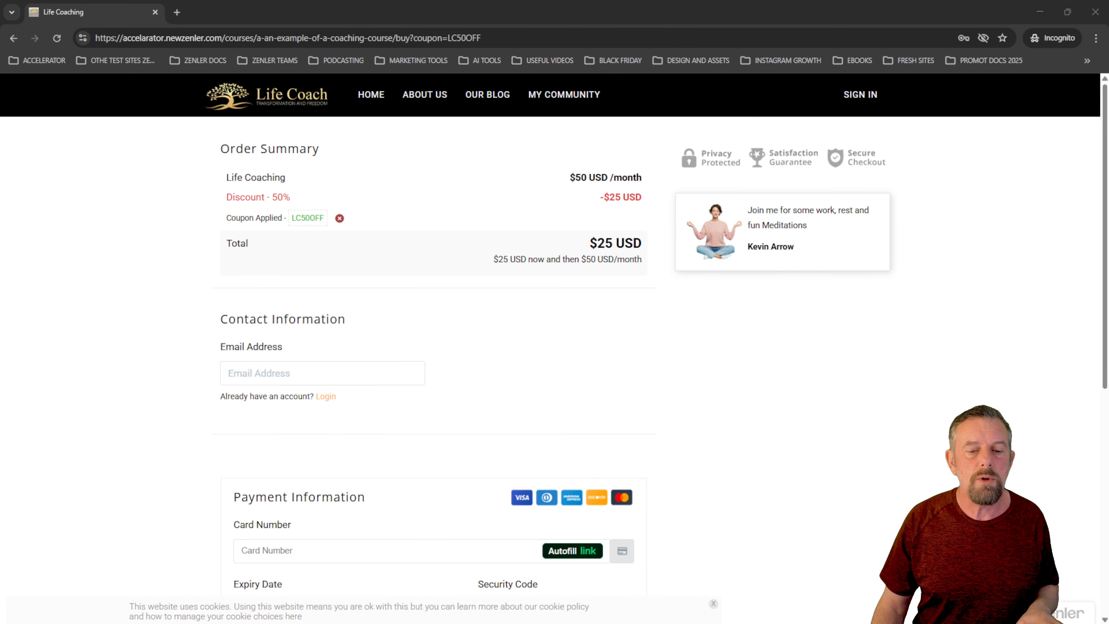
{"action": "left_click", "coordinate": [442, 38]}
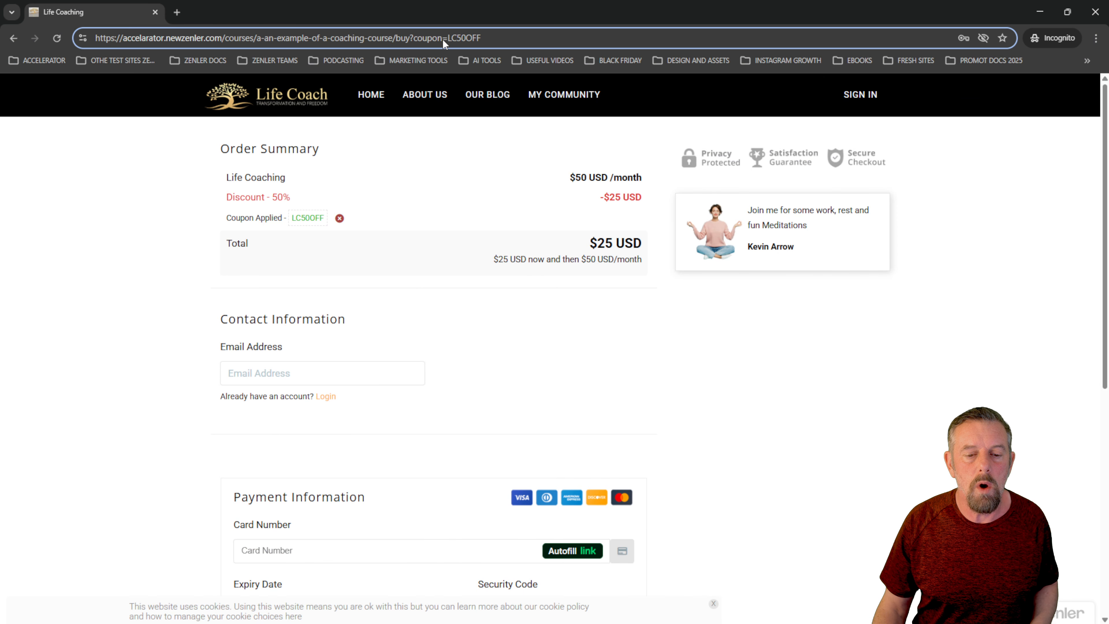
{"action": "double_click", "coordinate": [443, 39]}
{"action": "triple_click", "coordinate": [443, 39]}
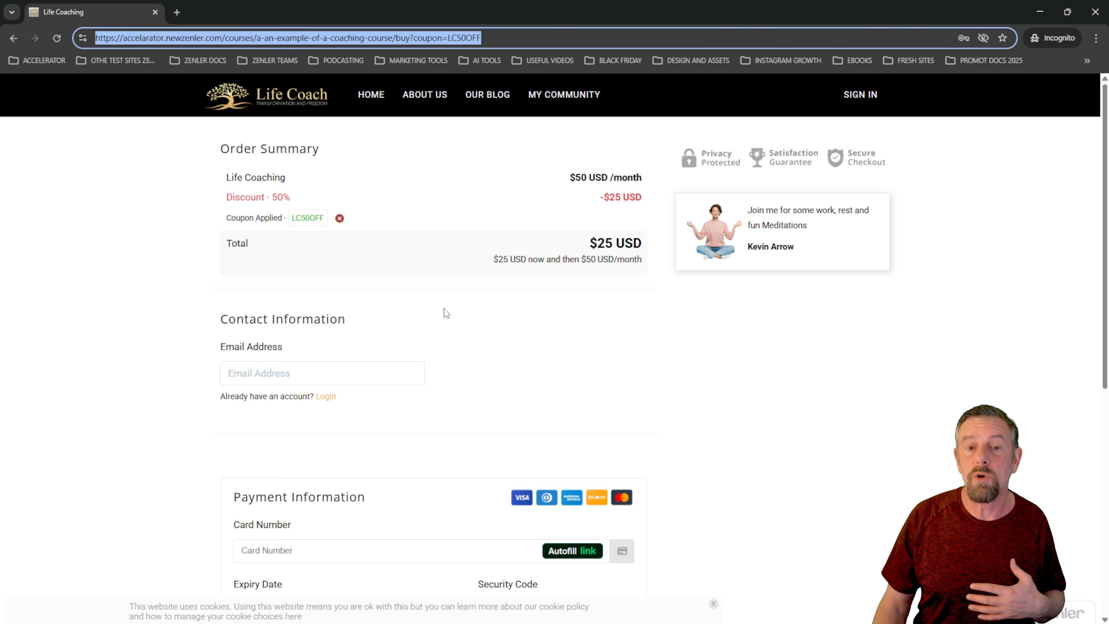